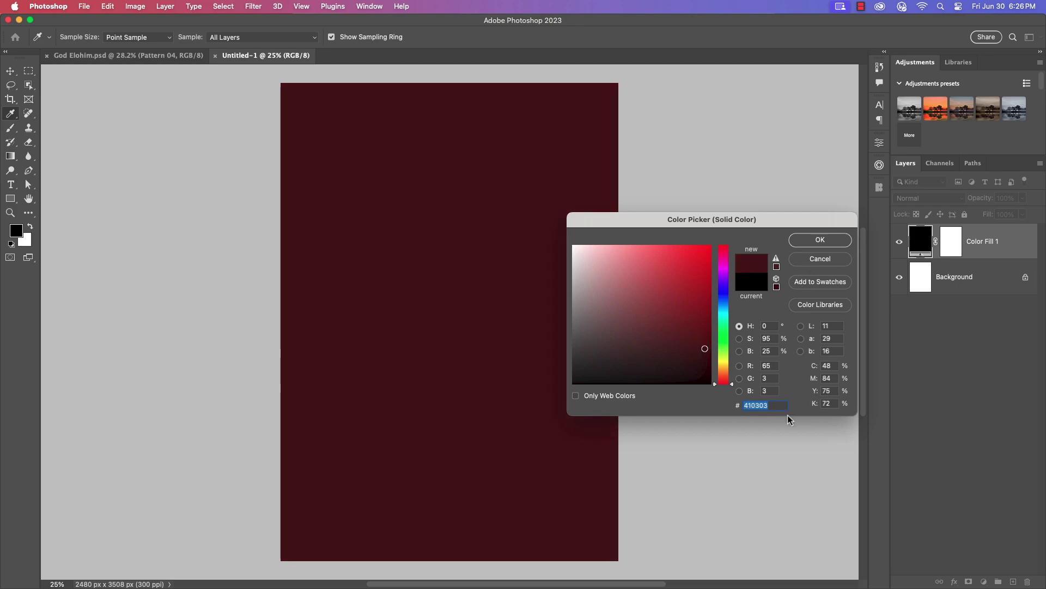
Apply 410303 as the colour of the solid colour fill layer
{"action": "left_click", "coordinate": [820, 240]}
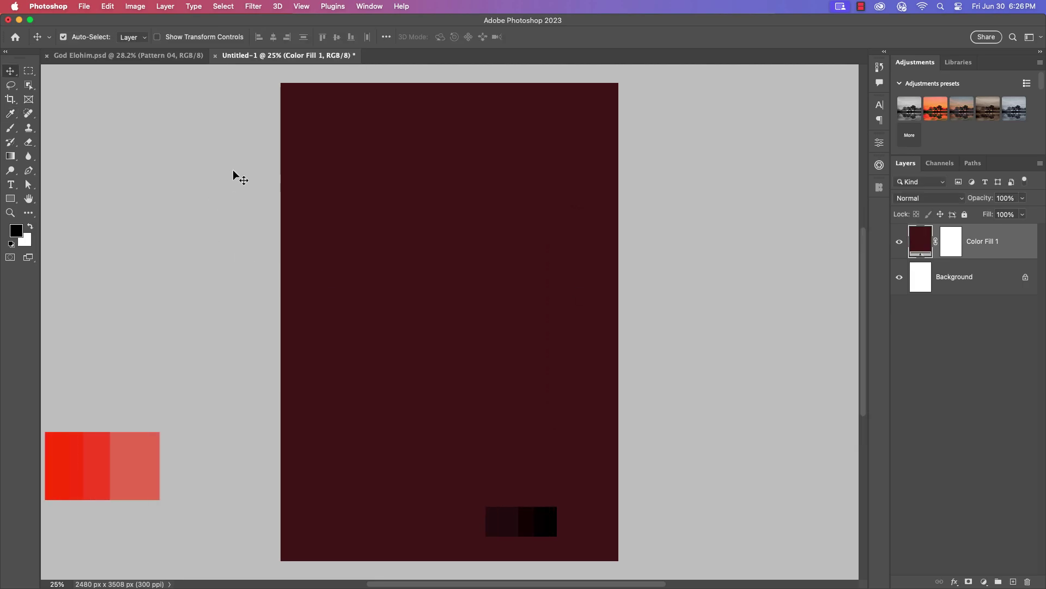
Bring Pattern 02 from God Elohim.psd into the Untitled-1 document and enlarge it to span the canvas width from the upper edge
{"action": "left_click", "coordinate": [155, 61]}
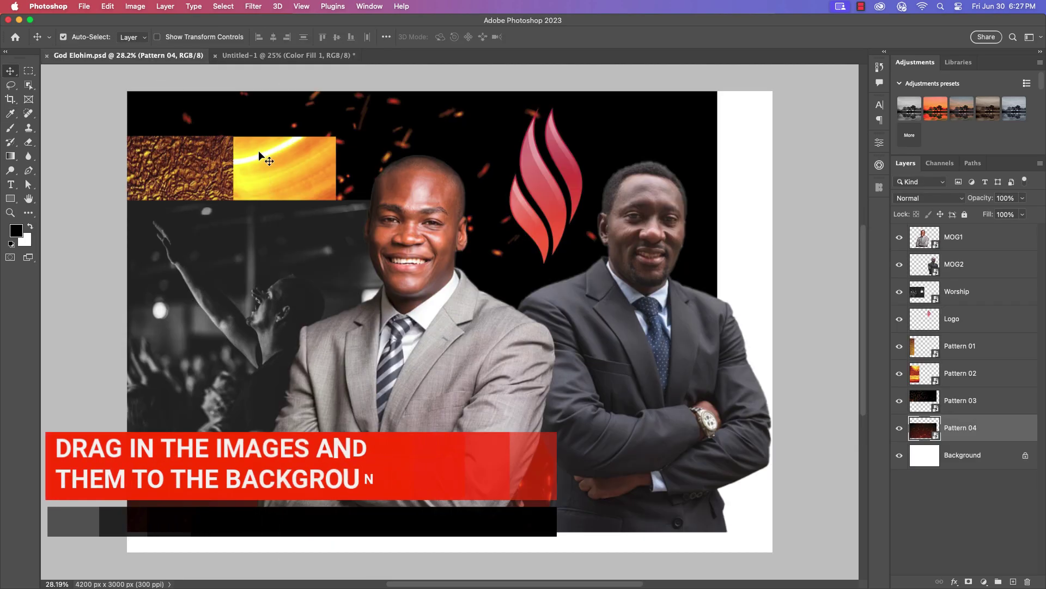
{"action": "left_click", "coordinate": [268, 162]}
{"action": "left_click_drag", "start_coordinate": [268, 162], "coordinate": [457, 286]}
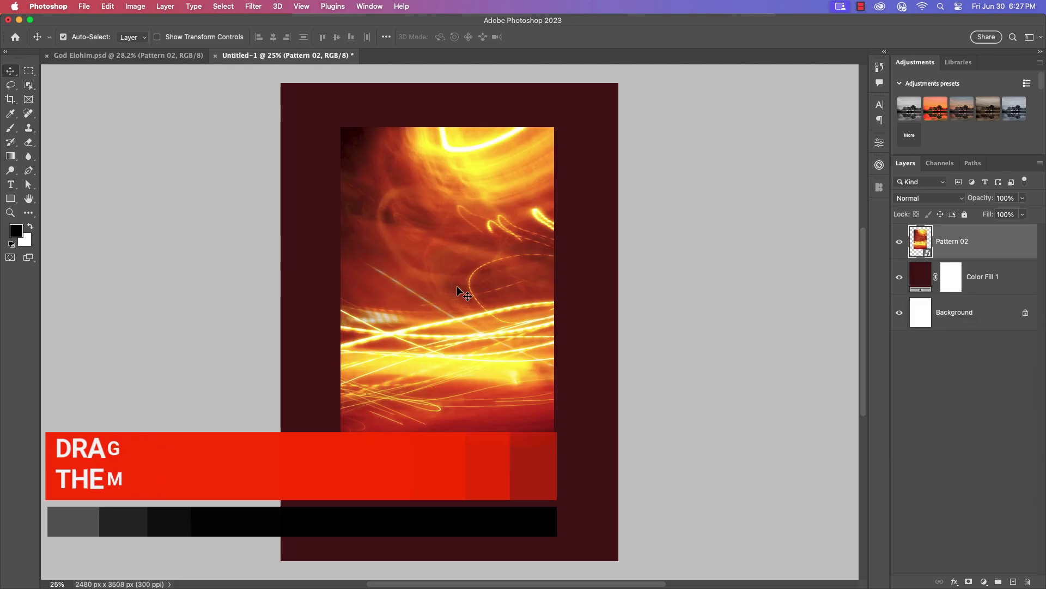
{"action": "key", "text": "super+t"}
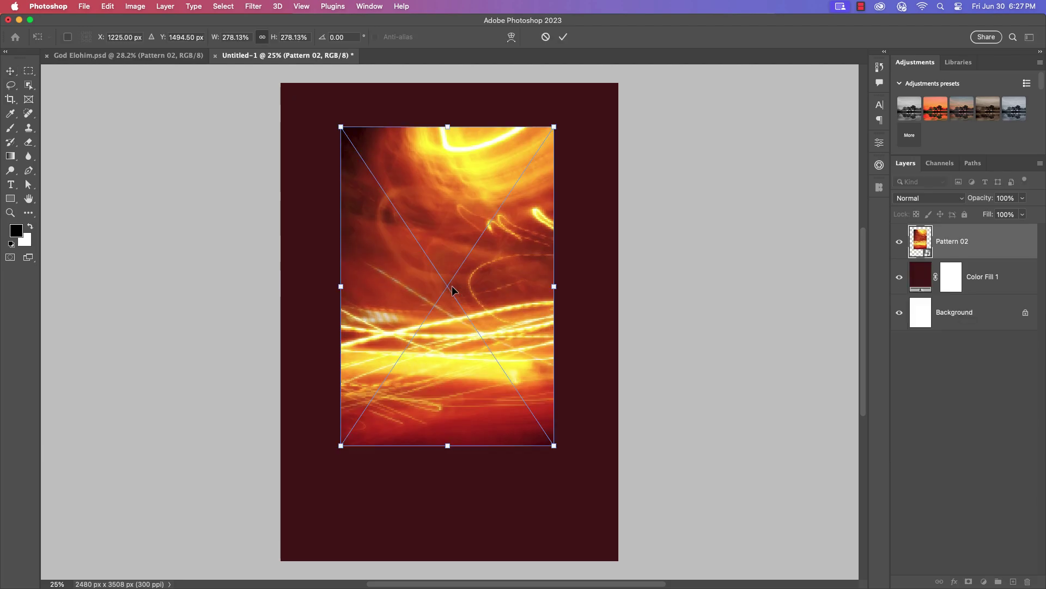
{"action": "left_click_drag", "start_coordinate": [555, 287], "coordinate": [629, 302]}
{"action": "left_click_drag", "start_coordinate": [549, 364], "coordinate": [554, 325]}
{"action": "left_click", "coordinate": [563, 37]}
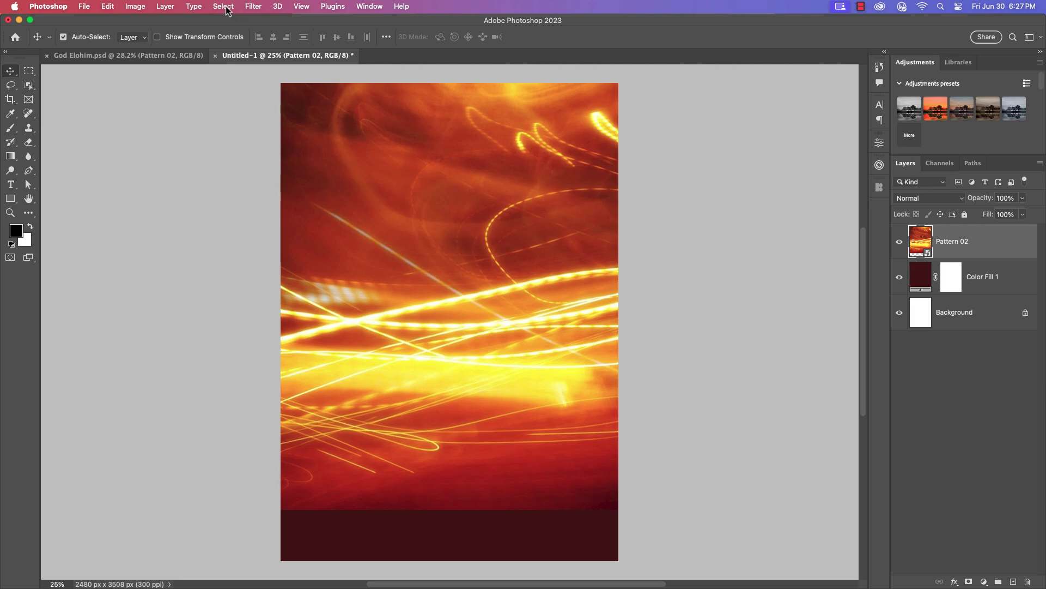
Apply a Gaussian Blur with a radius of 106 pixels to the Pattern 02 layer
{"action": "left_click", "coordinate": [253, 6]}
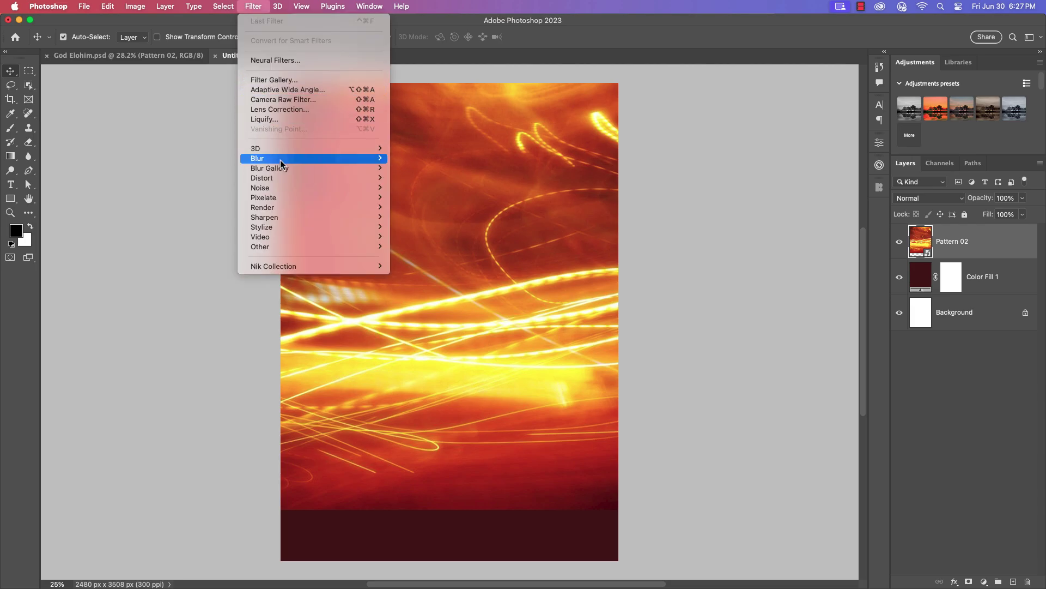
{"action": "mouse_move", "coordinate": [290, 162]}
{"action": "left_click", "coordinate": [415, 196]}
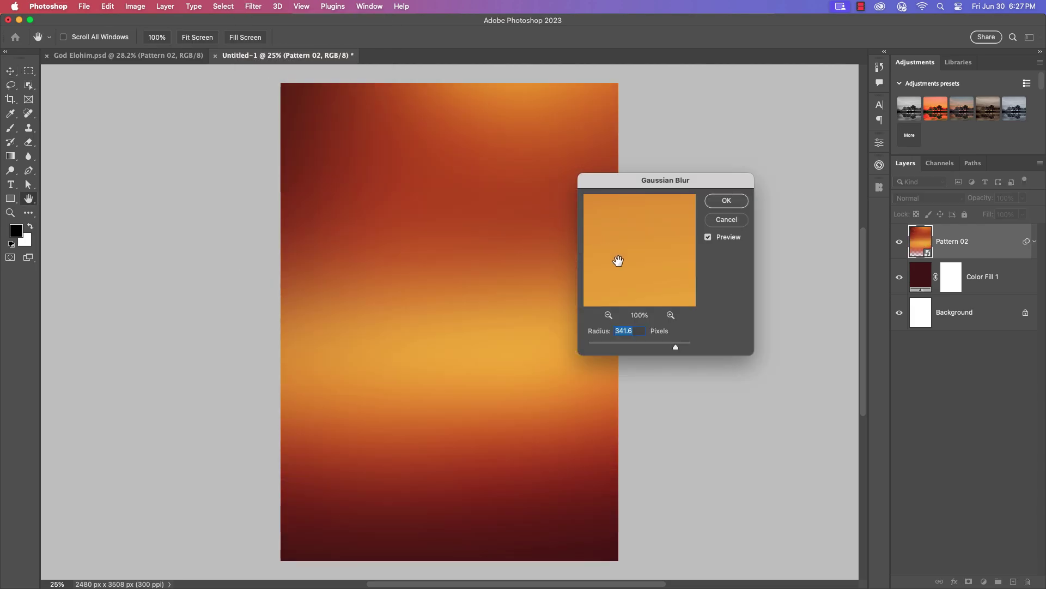
{"action": "left_click", "coordinate": [656, 345]}
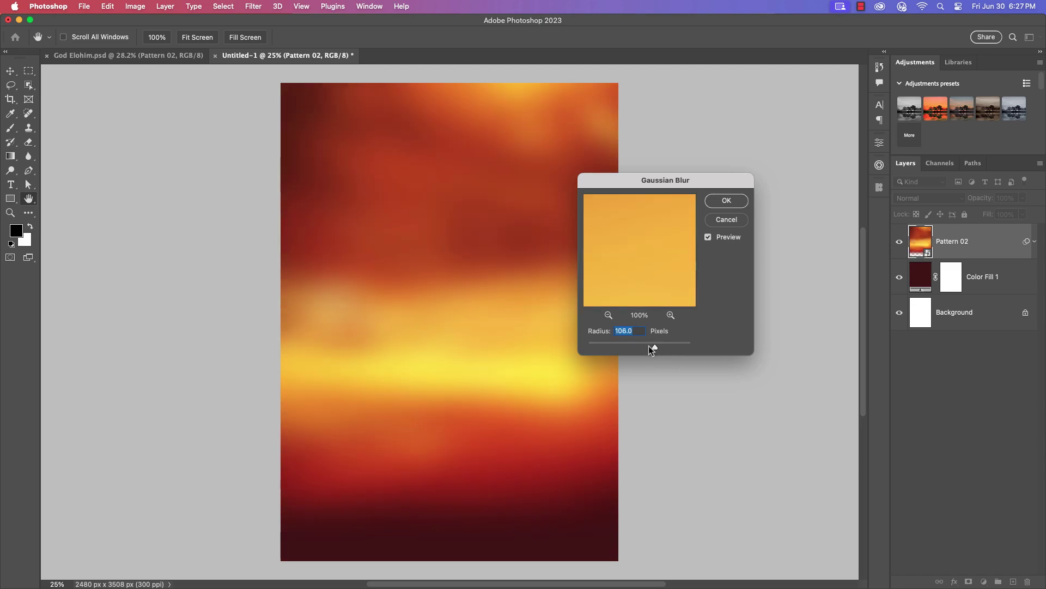
{"action": "key", "text": "Return"}
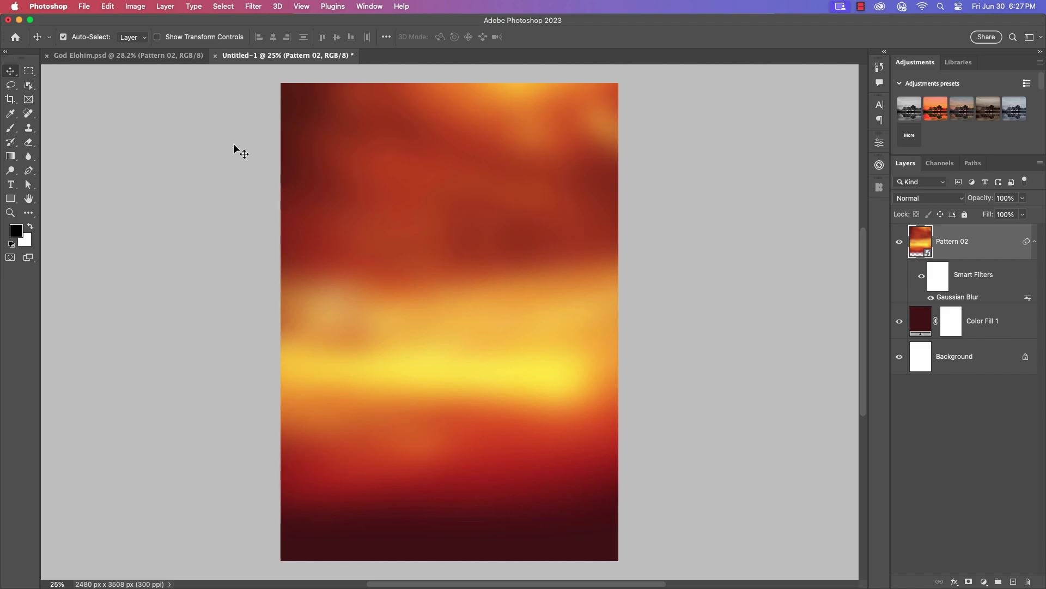
Bring Pattern 03 from God Elohim.psd into Untitled-1, rotate it 90° and enlarge it to cover the whole canvas
{"action": "left_click", "coordinate": [155, 58]}
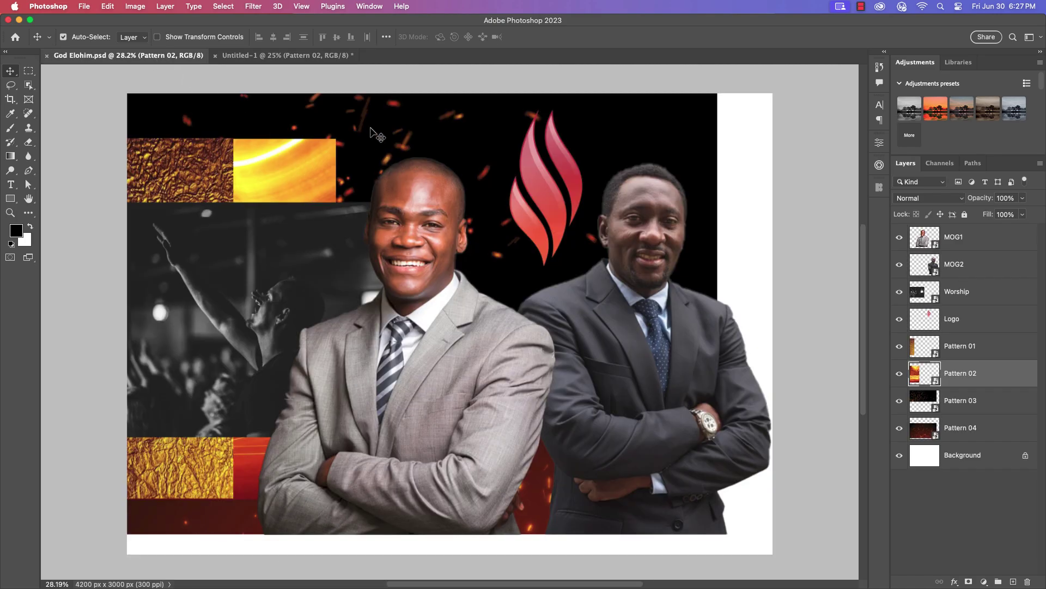
{"action": "left_click_drag", "start_coordinate": [365, 122], "coordinate": [467, 259]}
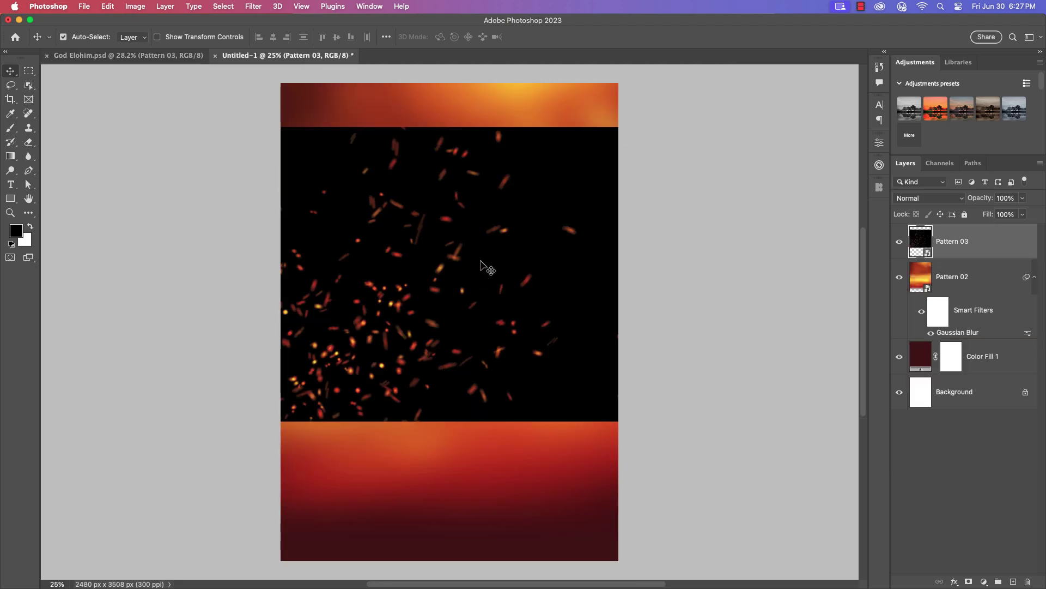
{"action": "key", "text": "super+t"}
{"action": "left_click_drag", "start_coordinate": [749, 103], "coordinate": [545, 402]}
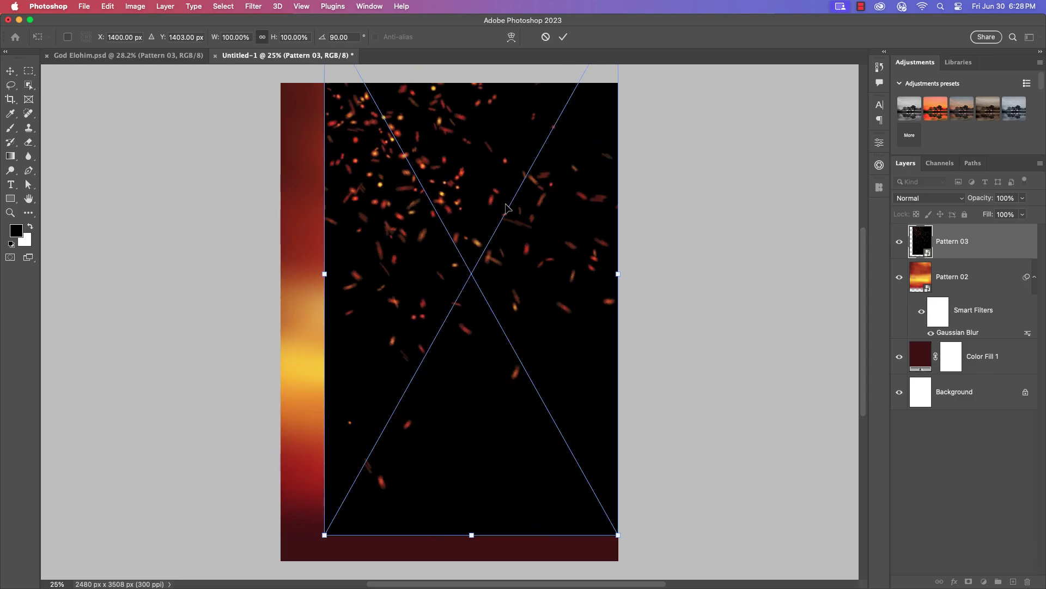
{"action": "left_click_drag", "start_coordinate": [509, 208], "coordinate": [496, 280]}
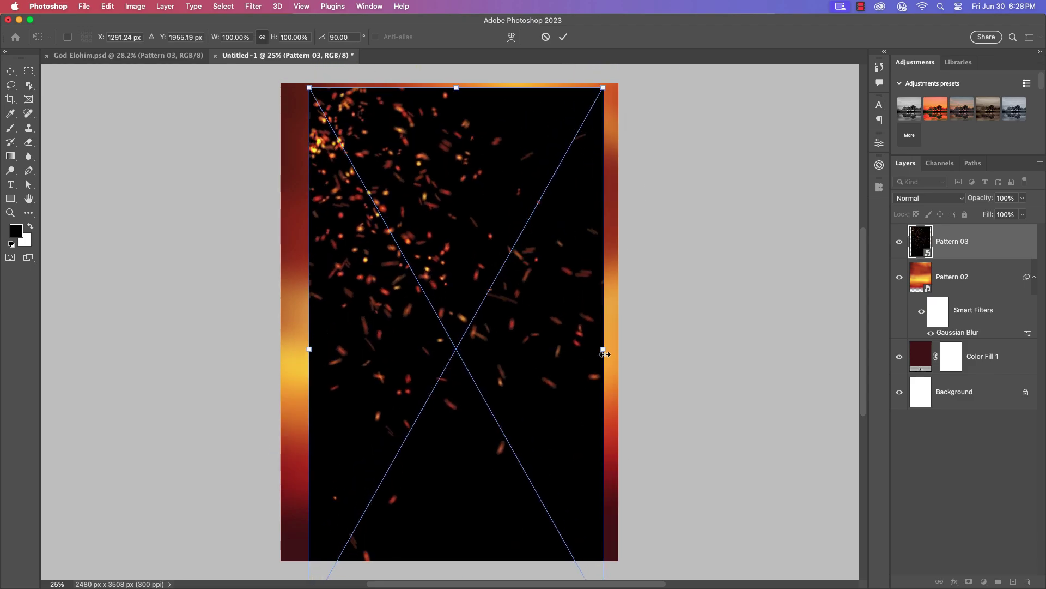
{"action": "left_click_drag", "start_coordinate": [605, 355], "coordinate": [633, 355]}
{"action": "left_click", "coordinate": [563, 37]}
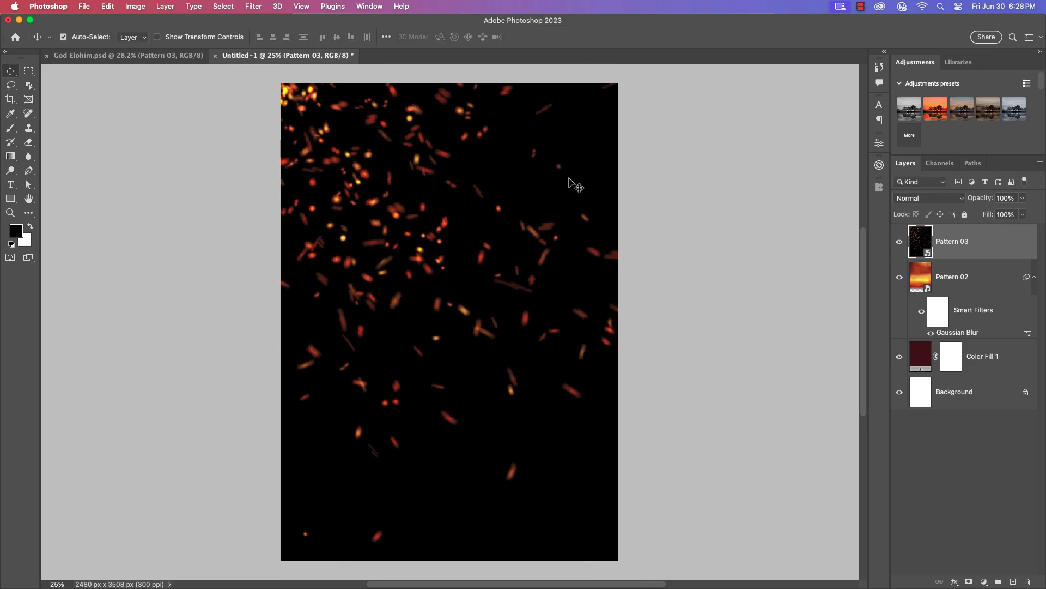
Set the Pattern 03 layer's blend mode to Screen and add a layer mask to it
{"action": "left_click", "coordinate": [929, 198]}
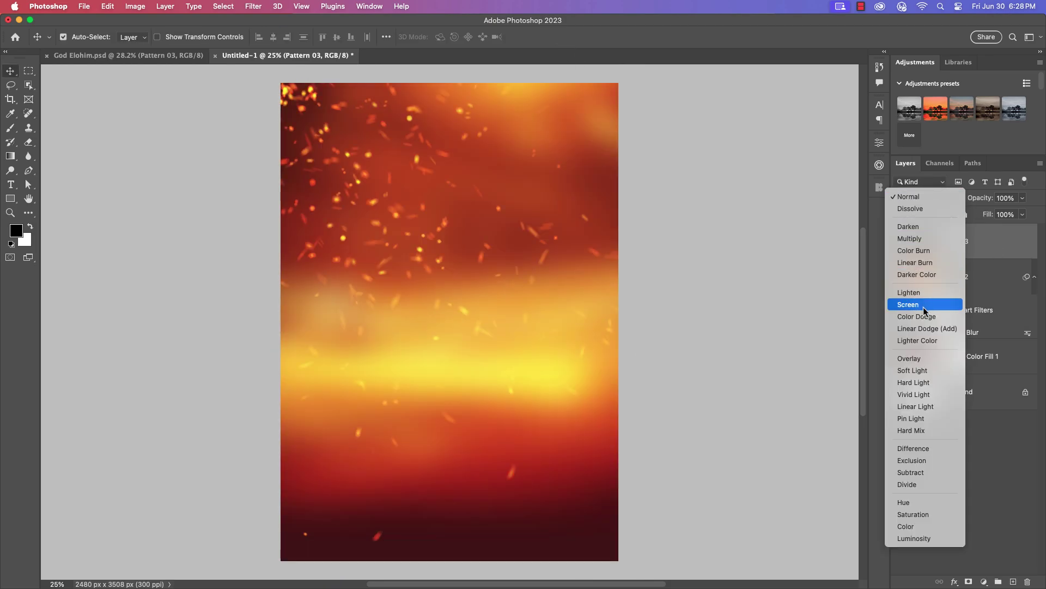
{"action": "left_click", "coordinate": [923, 307]}
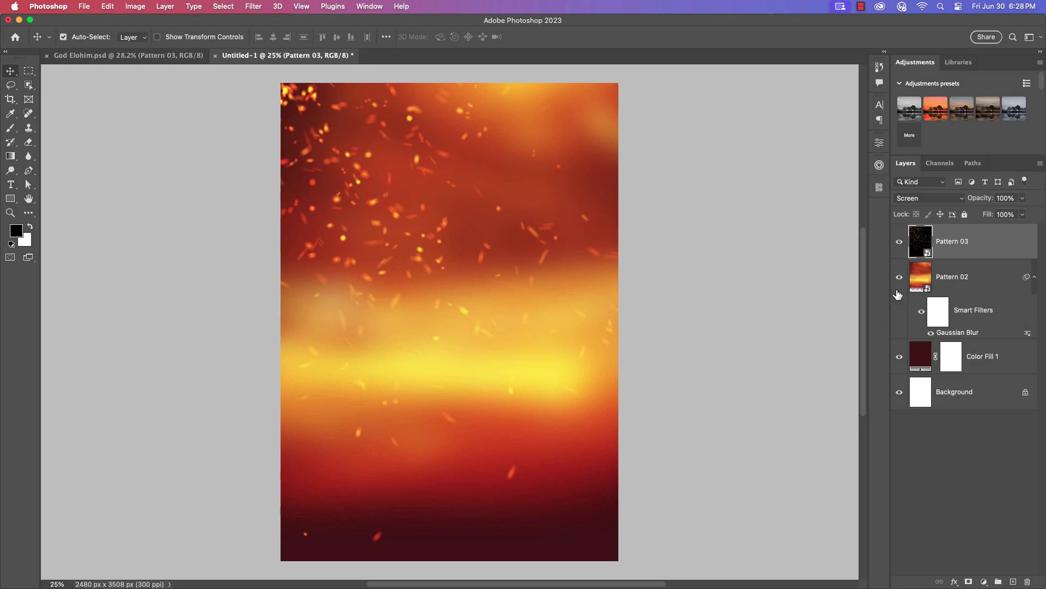
{"action": "left_click", "coordinate": [969, 581]}
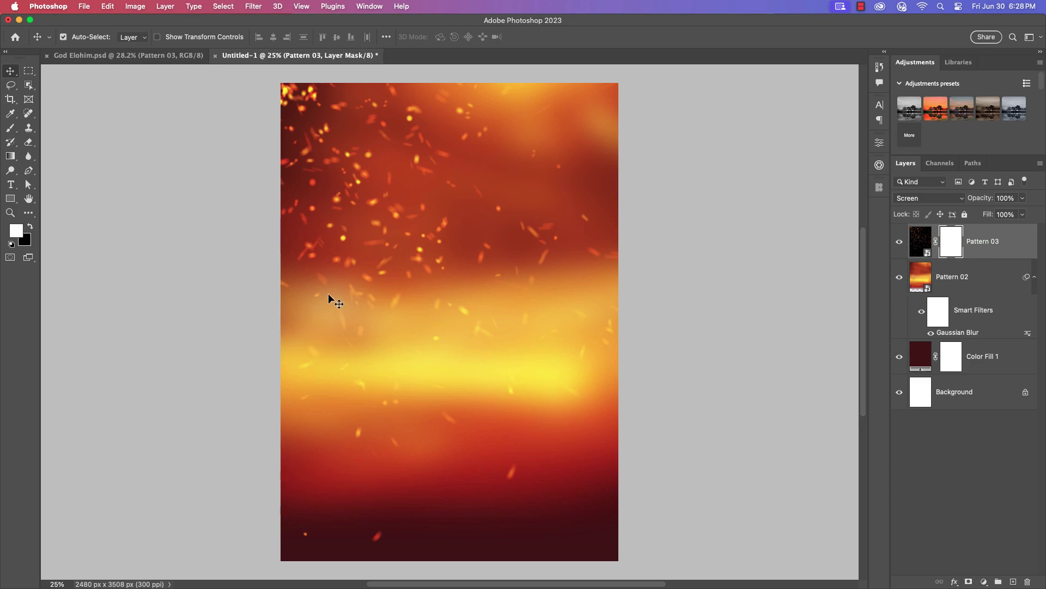
Paint black around the edges of Pattern 03's mask with a 1400 px, 0% hardness brush to fade the outer sparks
{"action": "left_click", "coordinate": [10, 127]}
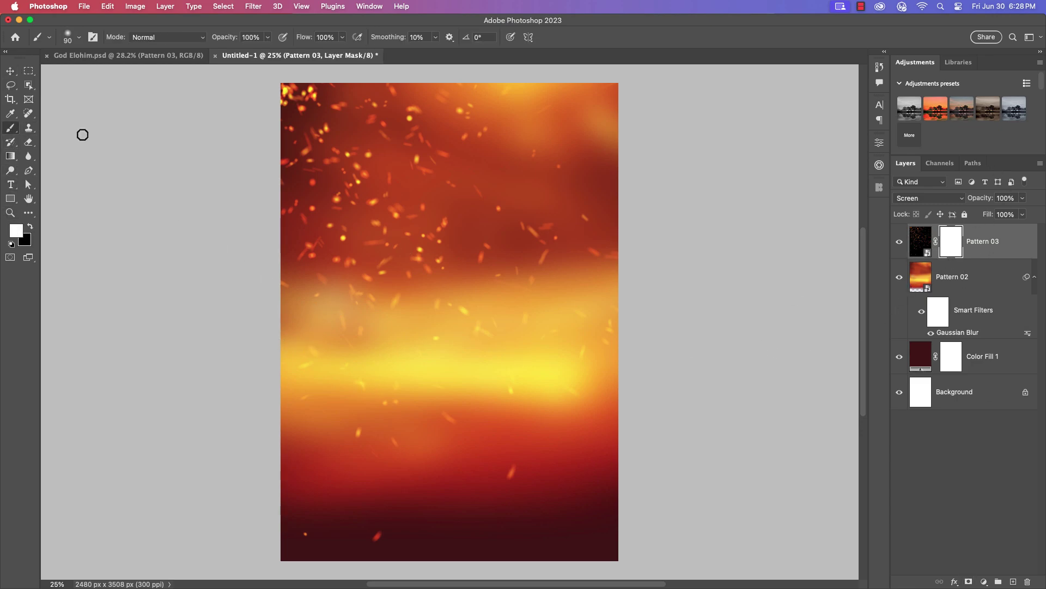
{"action": "key", "text": "bracketright"}
{"action": "key", "text": "bracketright"}
{"action": "key", "text": "bracketright"}
{"action": "key", "text": "bracketright"}
{"action": "key", "text": "bracketright"}
{"action": "key", "text": "bracketright"}
{"action": "key", "text": "bracketright"}
{"action": "key", "text": "bracketright"}
{"action": "key", "text": "bracketright"}
{"action": "key", "text": "bracketright"}
{"action": "key", "text": "bracketright"}
{"action": "key", "text": "bracketright"}
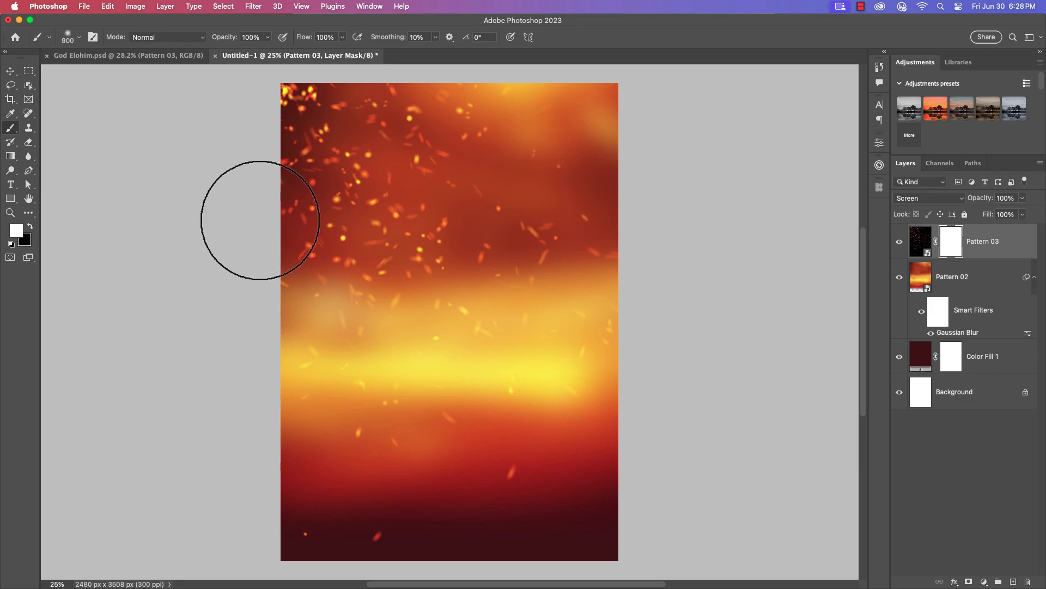
{"action": "key", "text": "bracketright"}
{"action": "key", "text": "bracketright"}
{"action": "key", "text": "bracketright"}
{"action": "key", "text": "bracketright"}
{"action": "key", "text": "bracketright"}
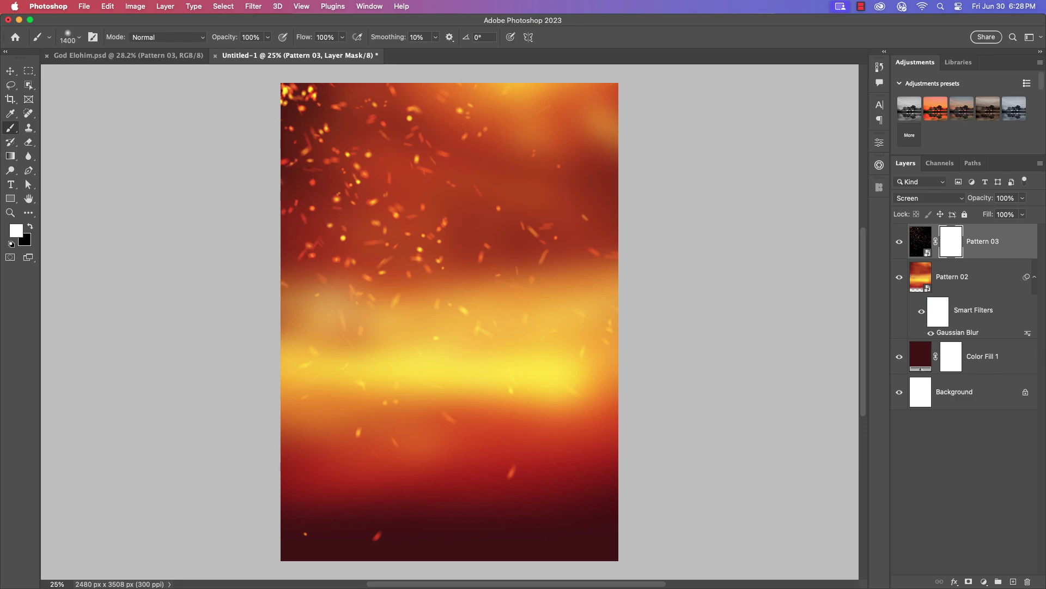
{"action": "left_click", "coordinate": [69, 37]}
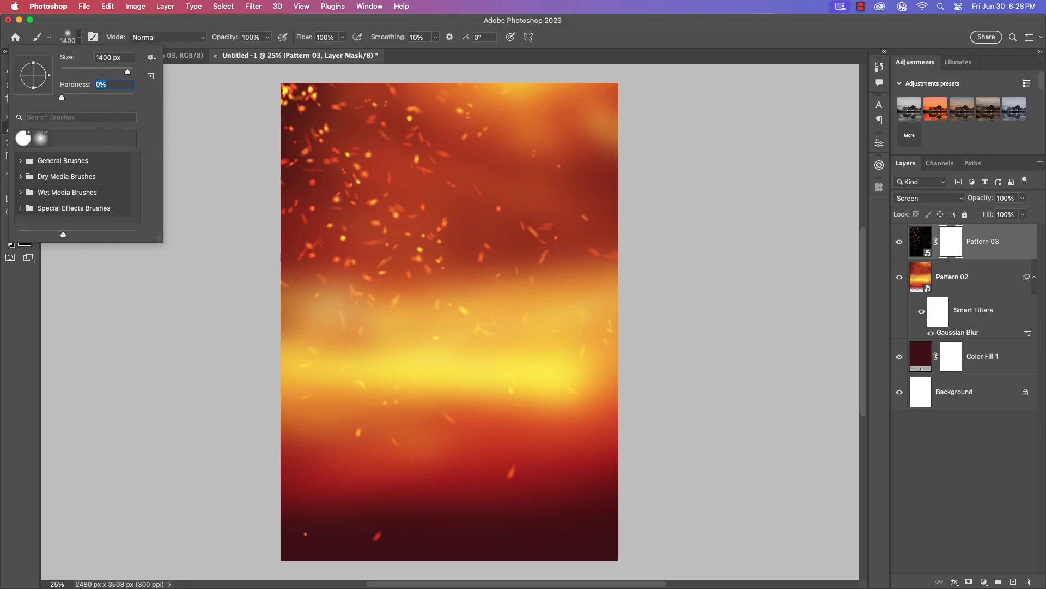
{"action": "key", "text": "Return"}
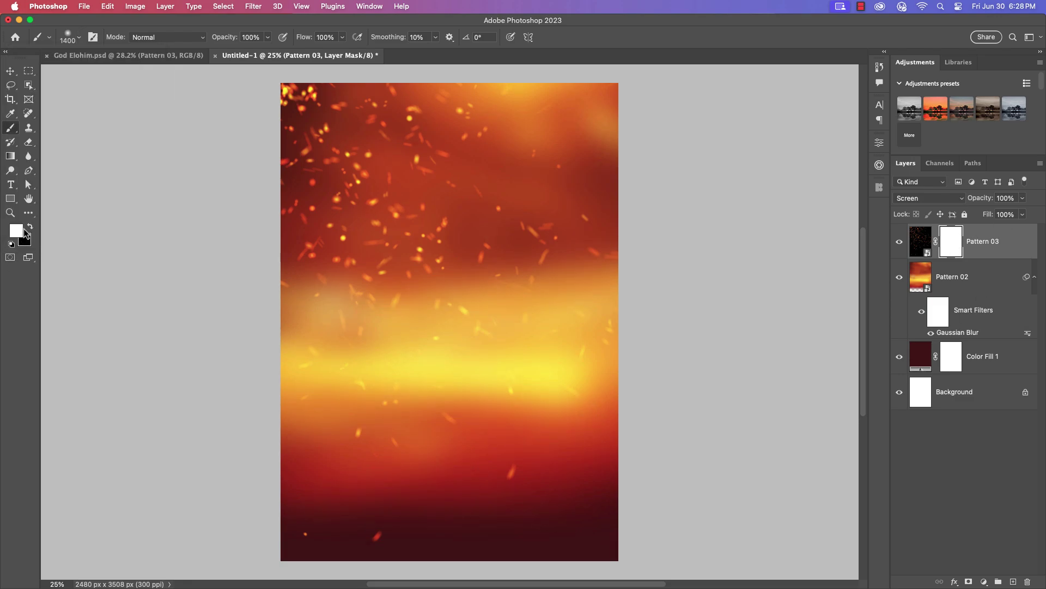
{"action": "key", "text": "x"}
{"action": "mouse_move", "coordinate": [234, 212]}
{"action": "left_mouse_down"}
{"action": "mouse_move", "coordinate": [262, 103]}
{"action": "mouse_move", "coordinate": [305, 65]}
{"action": "mouse_move", "coordinate": [425, 54]}
{"action": "left_mouse_up"}
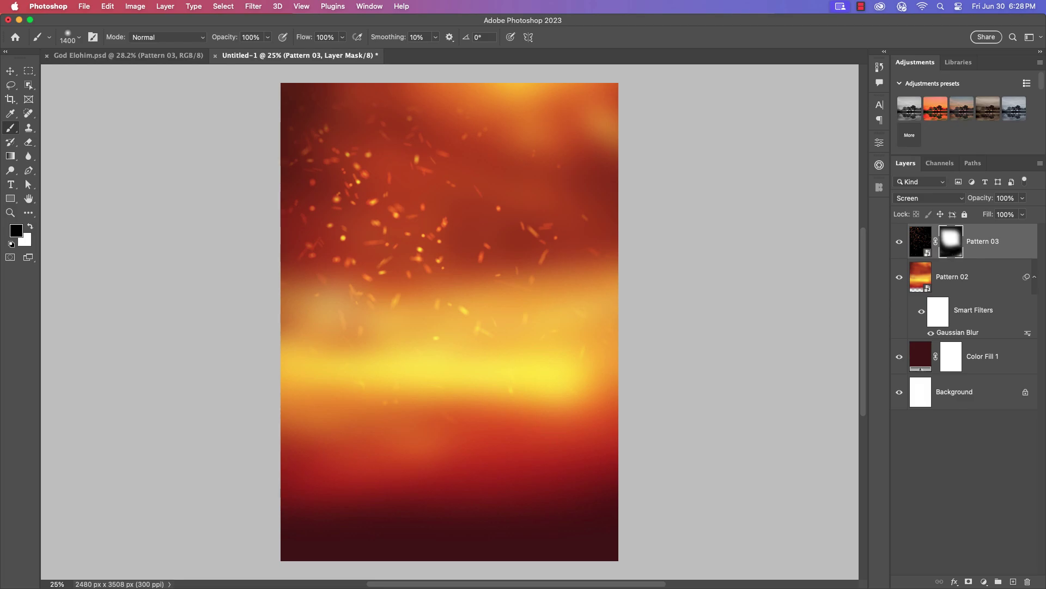
Bring Pattern 04 from God Elohim.psd into Untitled-1 and enlarge it to cover the canvas from its upper edge
{"action": "left_click", "coordinate": [115, 55]}
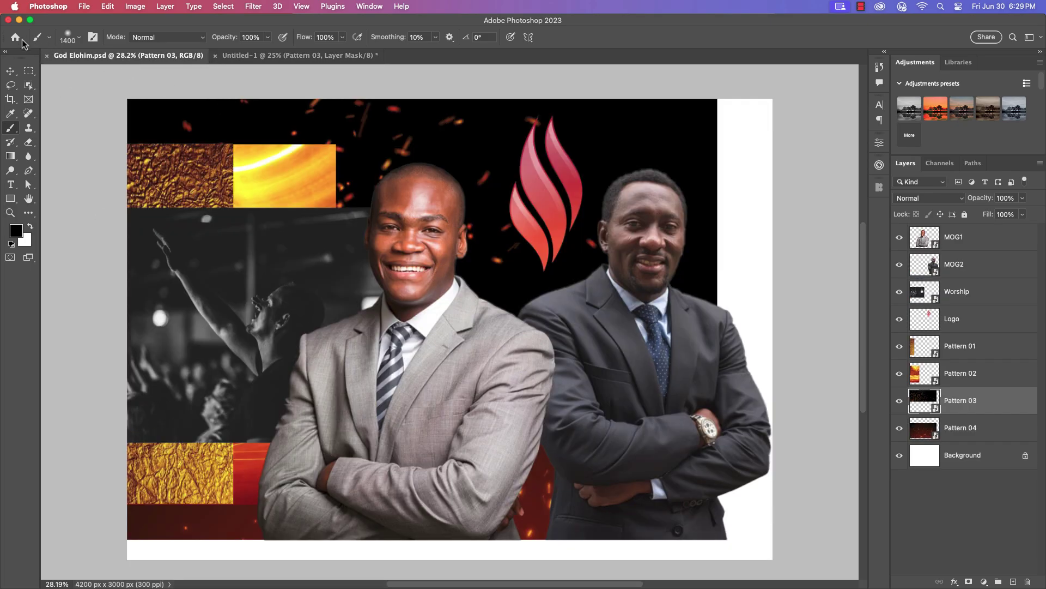
{"action": "key", "text": "v"}
{"action": "left_click", "coordinate": [538, 511]}
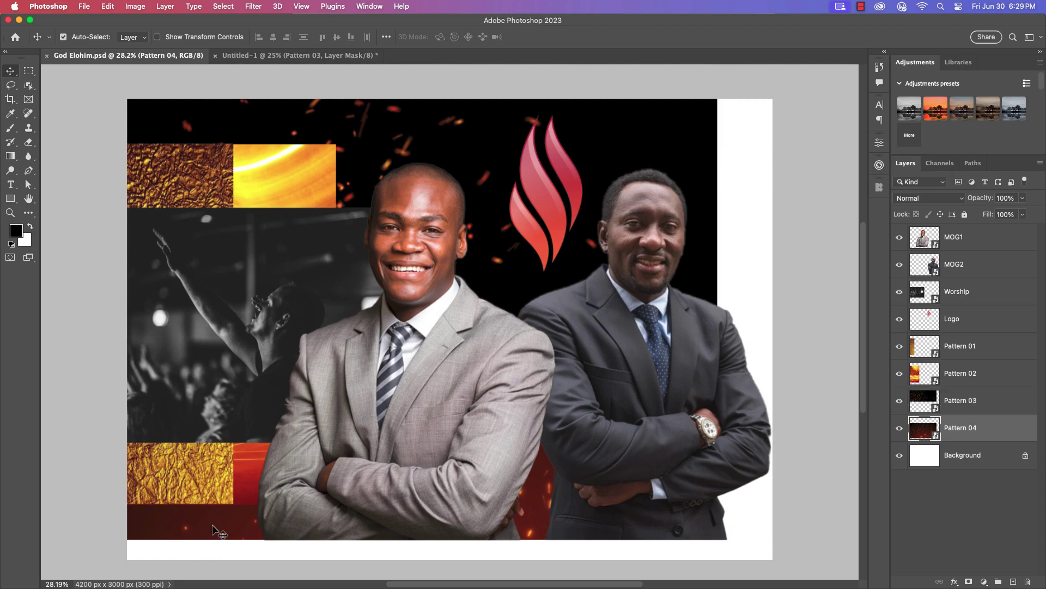
{"action": "left_click_drag", "start_coordinate": [215, 523], "coordinate": [528, 286]}
{"action": "key", "text": "ctrl+t"}
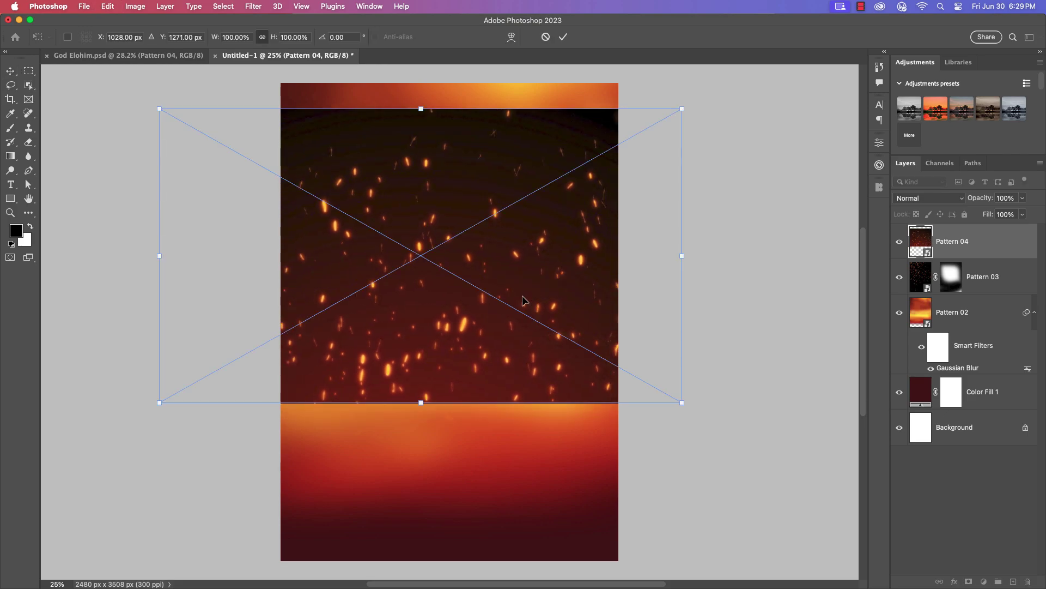
{"action": "left_click_drag", "start_coordinate": [684, 255], "coordinate": [746, 259]}
{"action": "left_click", "coordinate": [564, 36]}
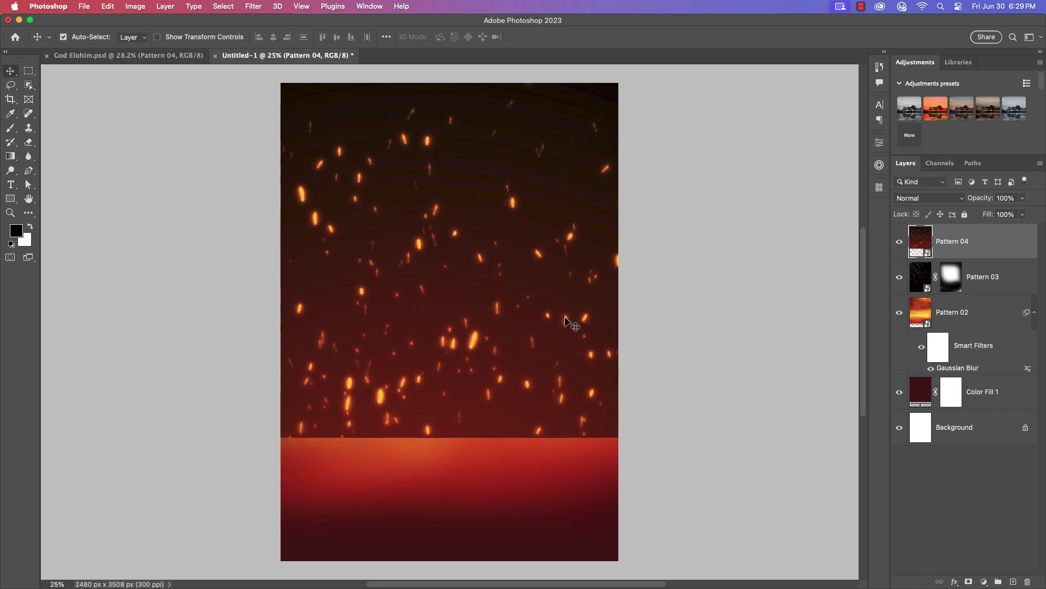
Set Pattern 04 to Screen blending and mask out its hard lower edge with the soft black brush
{"action": "left_click", "coordinate": [951, 199]}
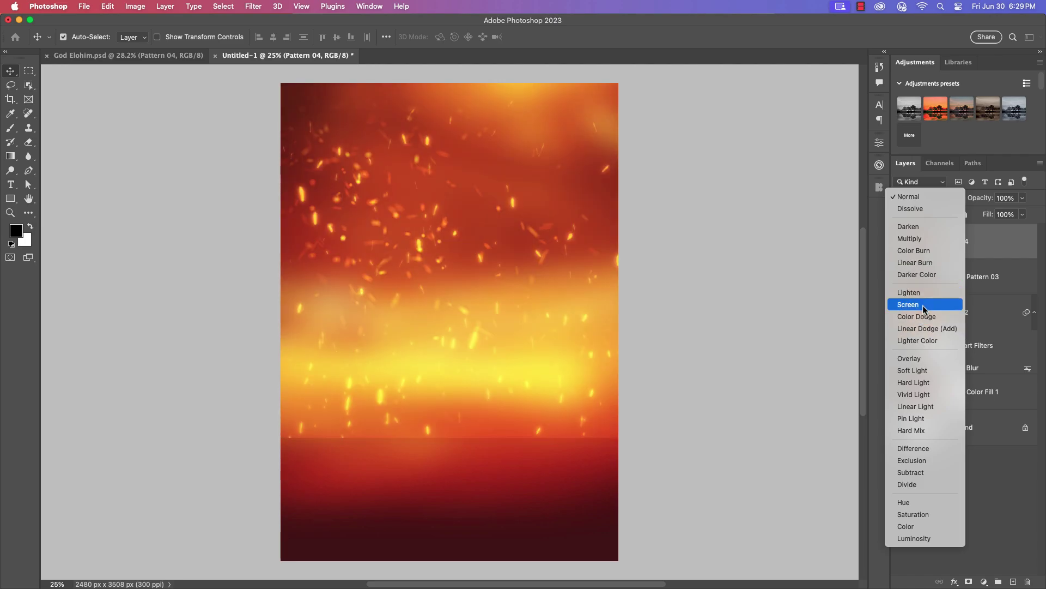
{"action": "left_click", "coordinate": [923, 305]}
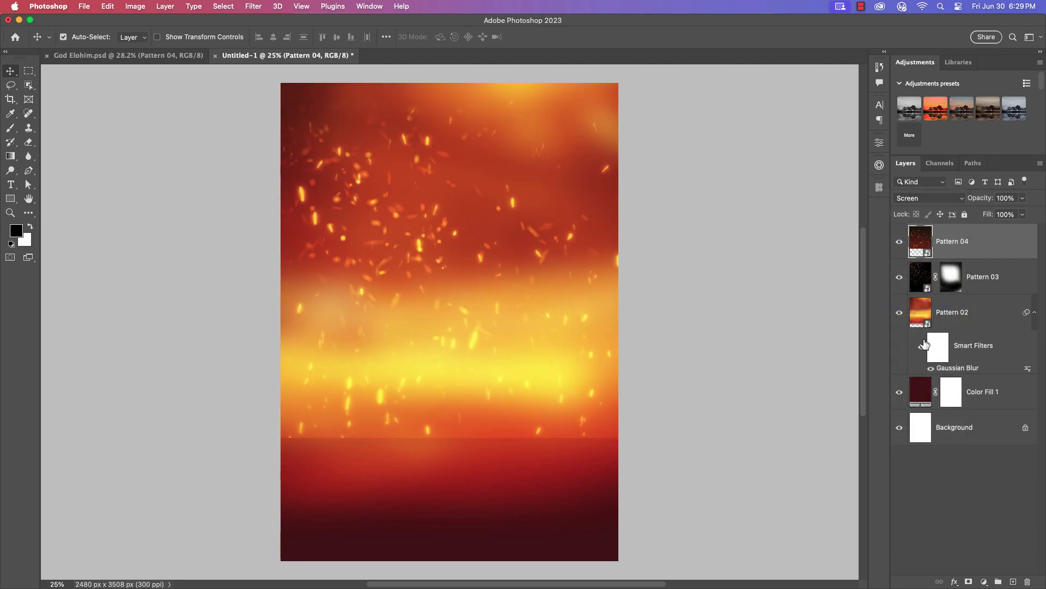
{"action": "left_click", "coordinate": [968, 581]}
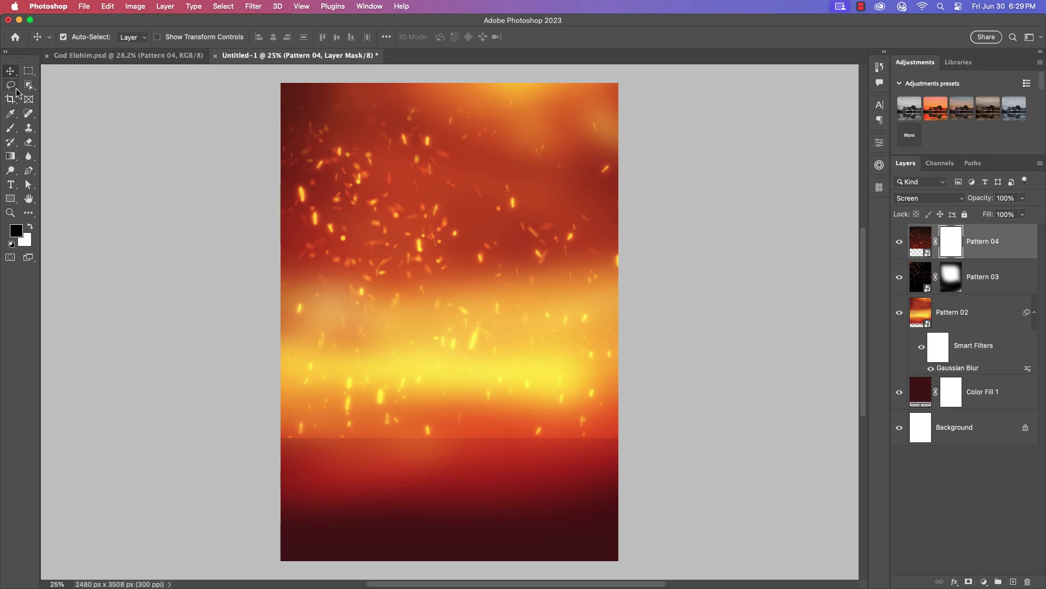
{"action": "left_click", "coordinate": [10, 127]}
{"action": "left_click_drag", "start_coordinate": [289, 436], "coordinate": [589, 433]}
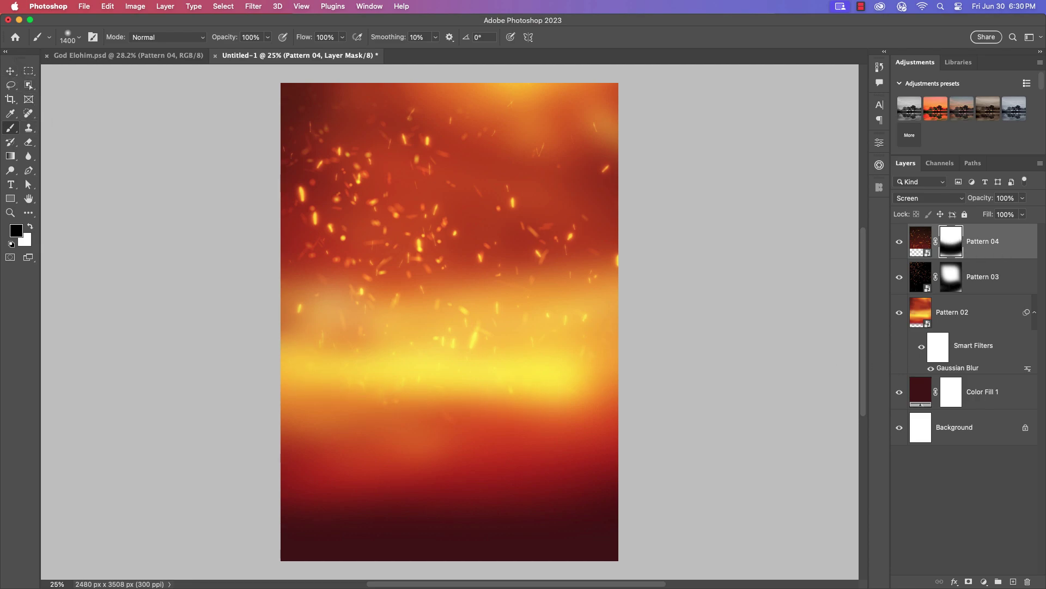
Bring Pattern 01 from God Elohim.psd into Untitled-1 and hide its layer
{"action": "left_click", "coordinate": [10, 71]}
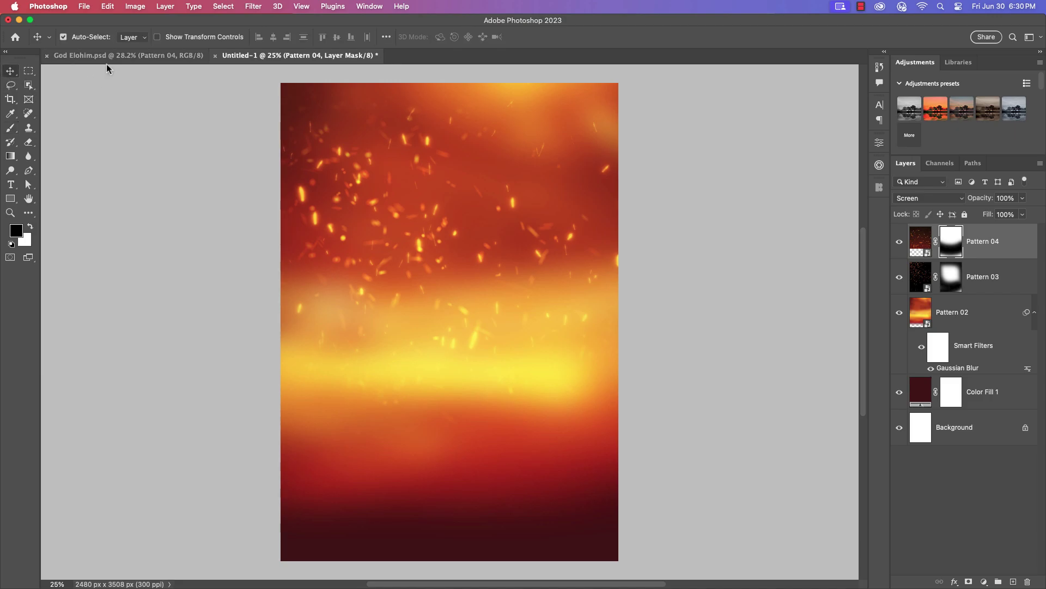
{"action": "left_click", "coordinate": [128, 55]}
{"action": "left_click_drag", "start_coordinate": [209, 209], "coordinate": [469, 357]}
{"action": "left_click", "coordinate": [899, 242]}
Draw a tall black ellipse about 1413 × 2129 px above the Pattern 04 layer and centre it in the canvas's upper half
{"action": "left_click", "coordinate": [981, 276]}
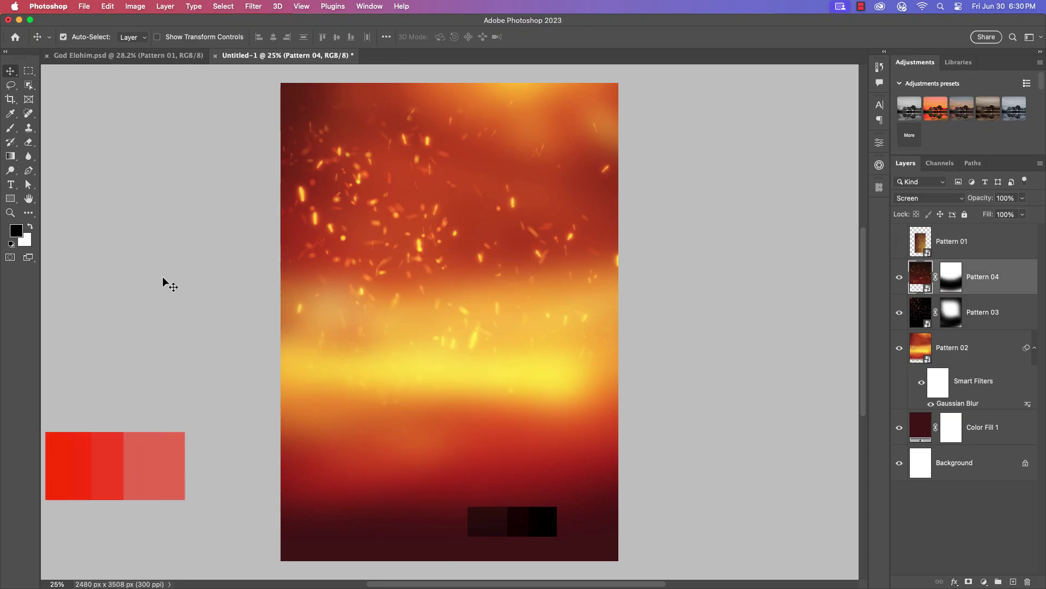
{"action": "left_click", "coordinate": [11, 198]}
{"action": "left_click", "coordinate": [38, 206]}
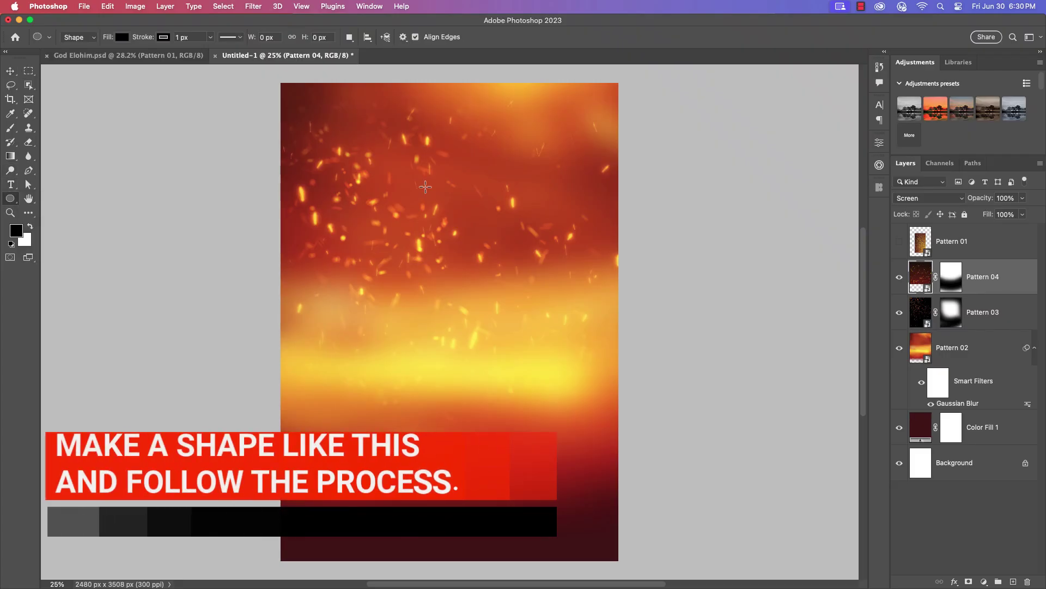
{"action": "left_click_drag", "start_coordinate": [401, 172], "coordinate": [594, 462]}
{"action": "key", "text": "v"}
{"action": "left_click_drag", "start_coordinate": [521, 325], "coordinate": [469, 279]}
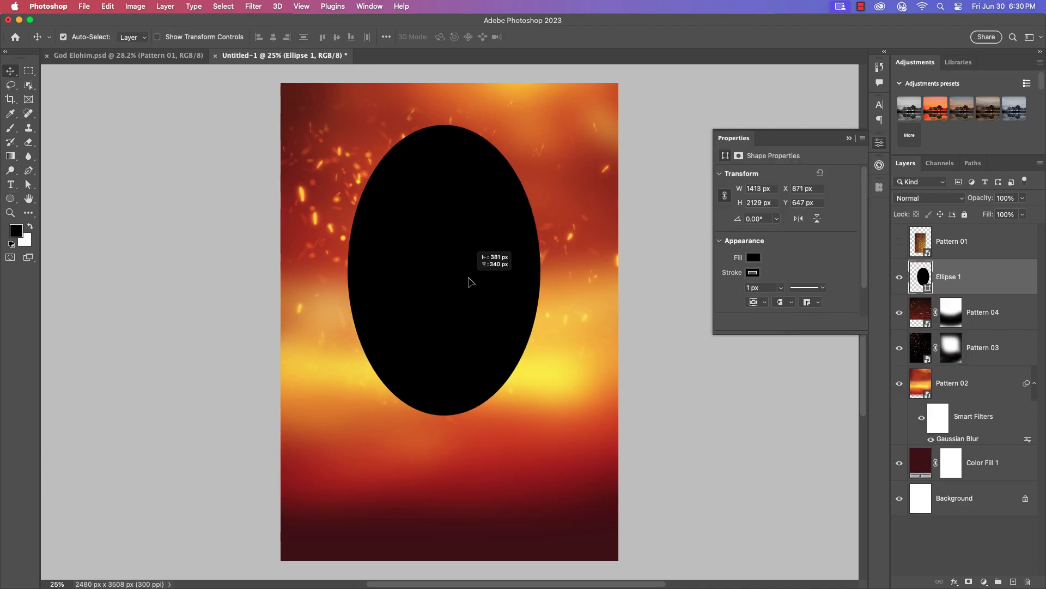
Remove the ellipse's stroke and fill it with red-orange d54f0d
{"action": "left_click", "coordinate": [753, 272]}
{"action": "left_click", "coordinate": [732, 288]}
{"action": "left_click", "coordinate": [803, 263]}
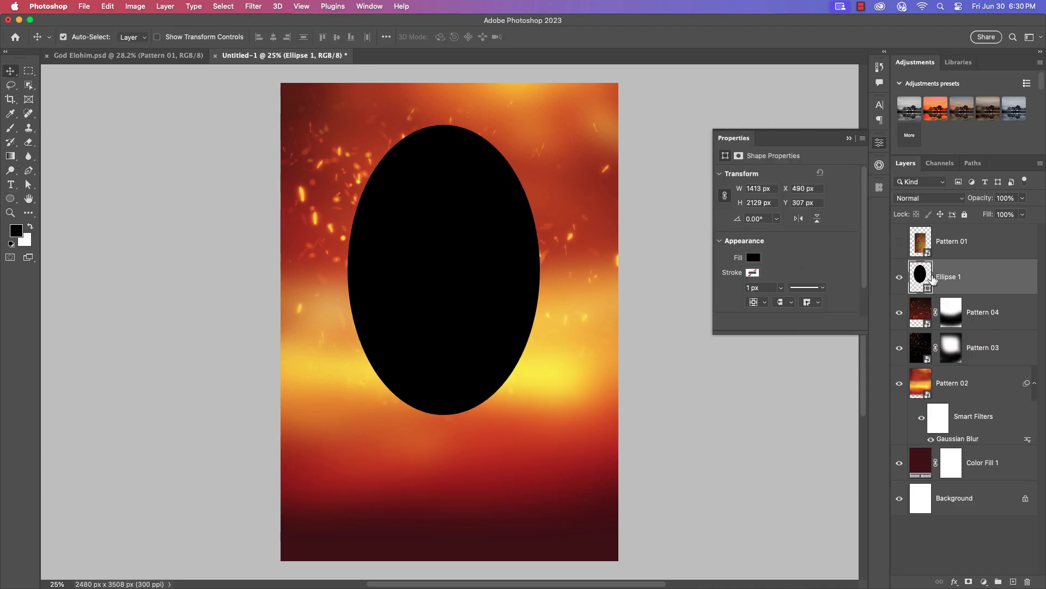
{"action": "double_click", "coordinate": [929, 294]}
{"action": "left_click_drag", "start_coordinate": [721, 376], "coordinate": [731, 382]}
{"action": "mouse_move", "coordinate": [699, 251]}
{"action": "left_mouse_down"}
{"action": "mouse_move", "coordinate": [696, 230]}
{"action": "mouse_move", "coordinate": [723, 236]}
{"action": "mouse_move", "coordinate": [710, 266]}
{"action": "left_mouse_up"}
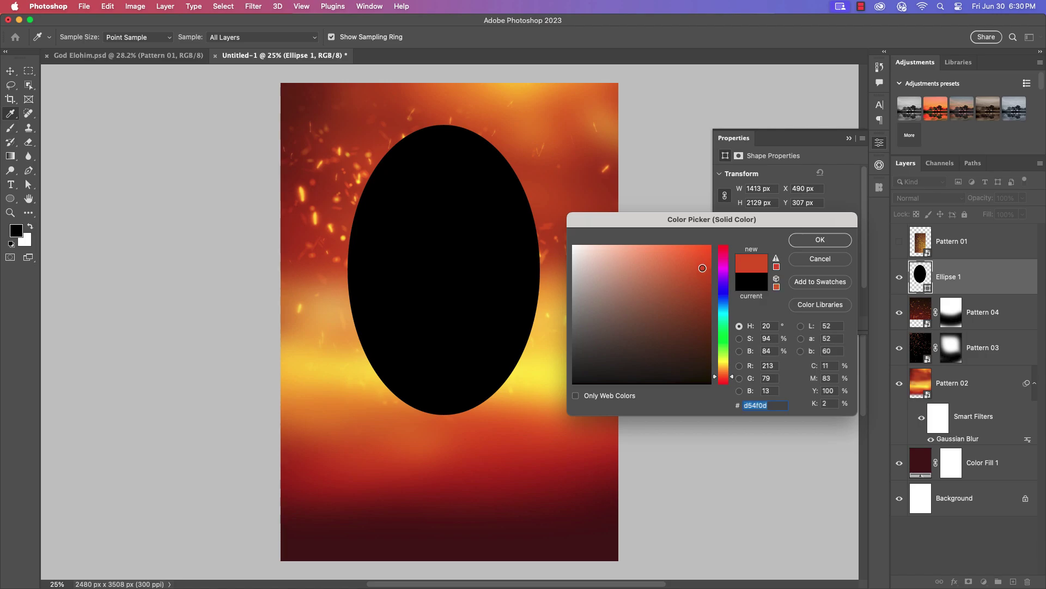
{"action": "left_click", "coordinate": [820, 240]}
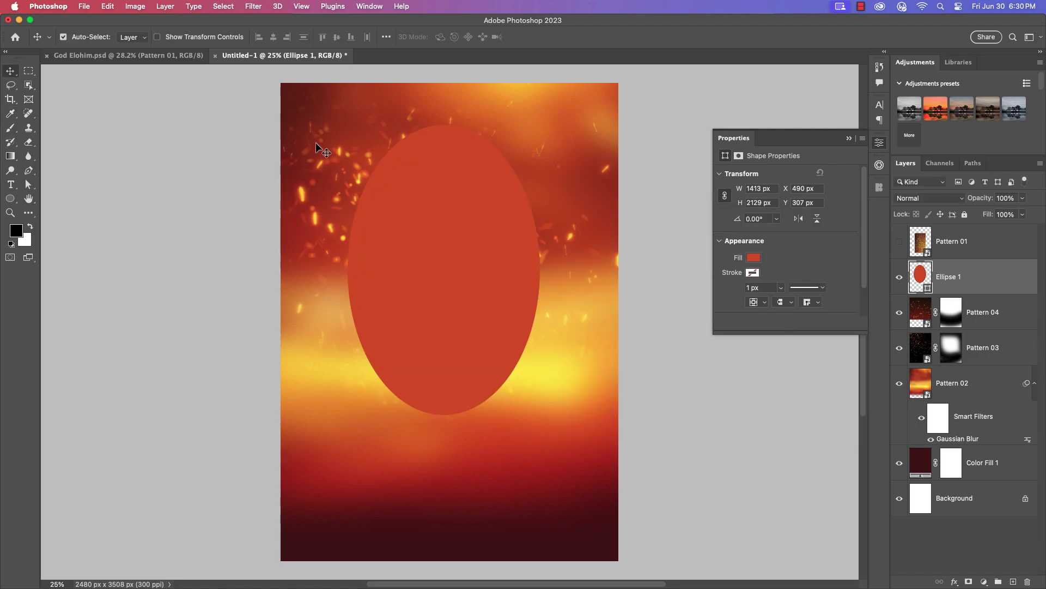
Convert the ellipse to a smart object and apply a Gaussian Blur with a radius of 294.5 pixels
{"action": "left_click", "coordinate": [252, 8]}
{"action": "mouse_move", "coordinate": [326, 156]}
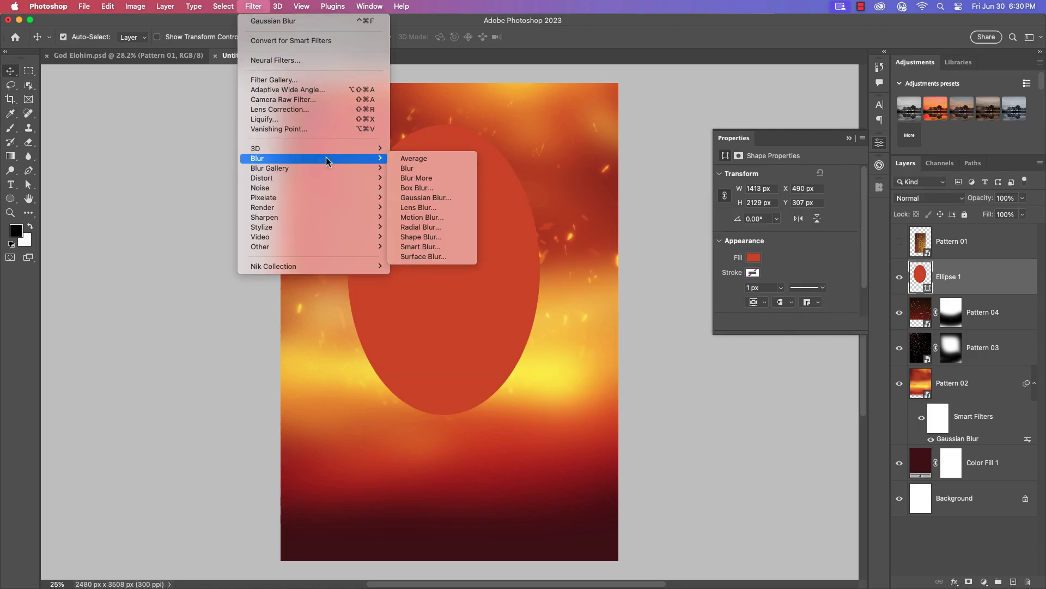
{"action": "left_click", "coordinate": [424, 197]}
{"action": "key", "text": "Return"}
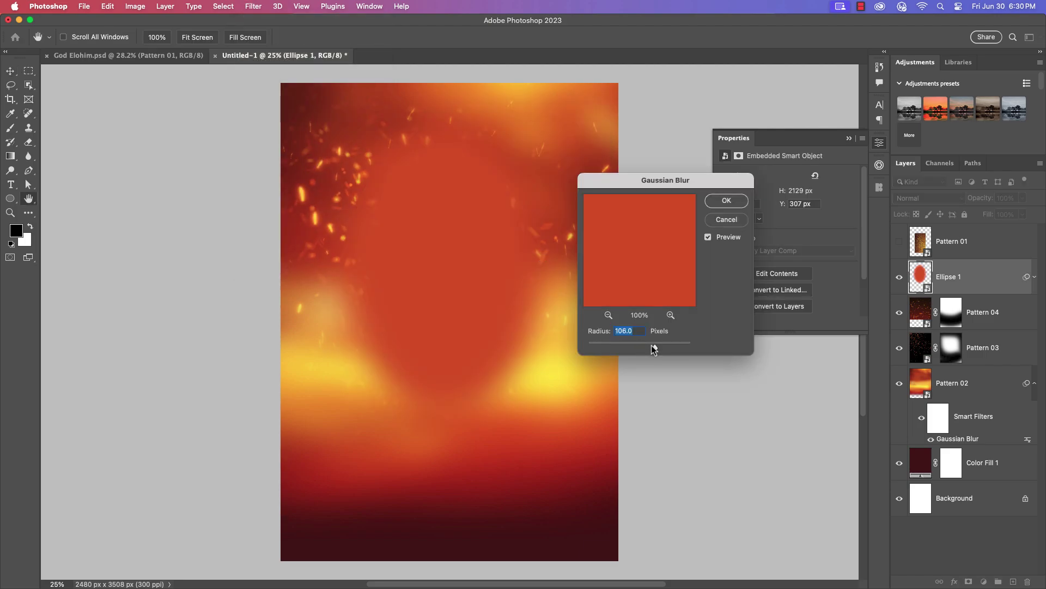
{"action": "left_click_drag", "start_coordinate": [654, 348], "coordinate": [675, 348]}
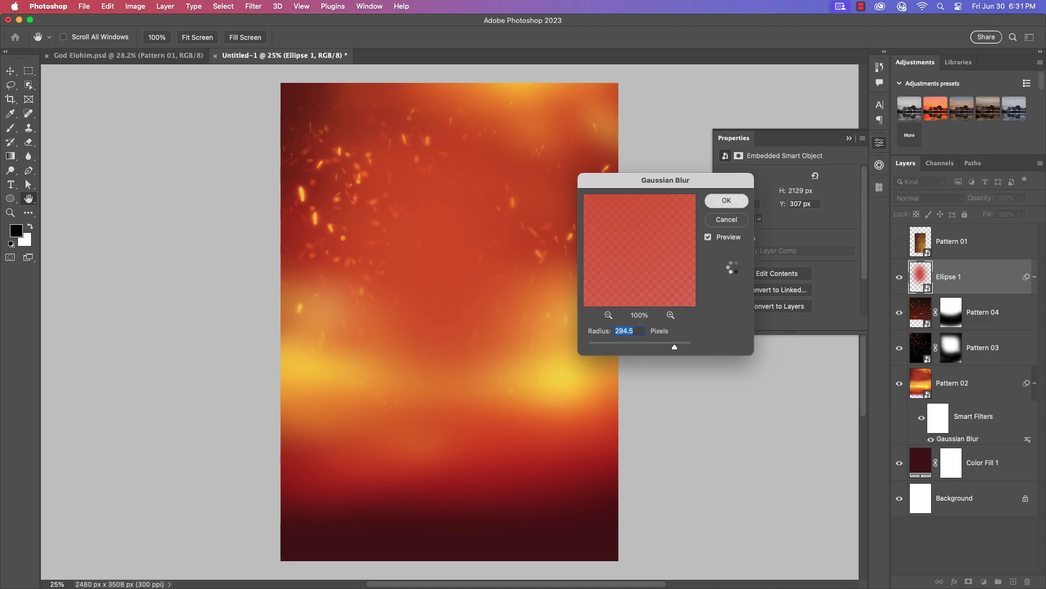
{"action": "key", "text": "Return"}
Recolour the ellipse inside its smart object to orange da6c00, then save and close Ellipse 1.psb
{"action": "double_click", "coordinate": [921, 279]}
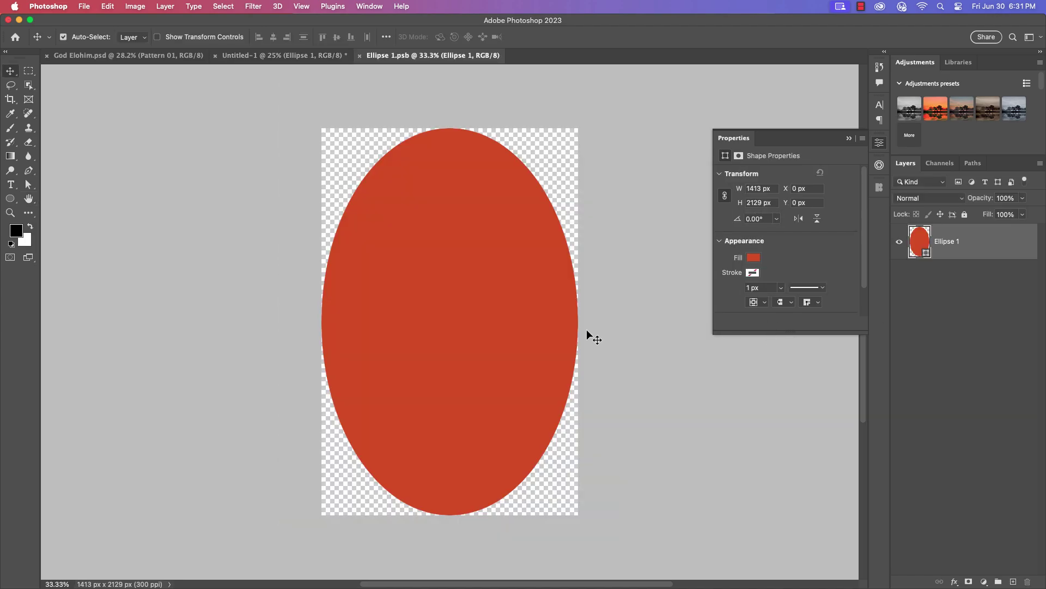
{"action": "left_click", "coordinate": [755, 258]}
{"action": "left_click", "coordinate": [863, 279]}
{"action": "left_click_drag", "start_coordinate": [729, 378], "coordinate": [726, 372]}
{"action": "mouse_move", "coordinate": [699, 270]}
{"action": "left_mouse_down"}
{"action": "mouse_move", "coordinate": [720, 256]}
{"action": "mouse_move", "coordinate": [722, 268]}
{"action": "left_mouse_up"}
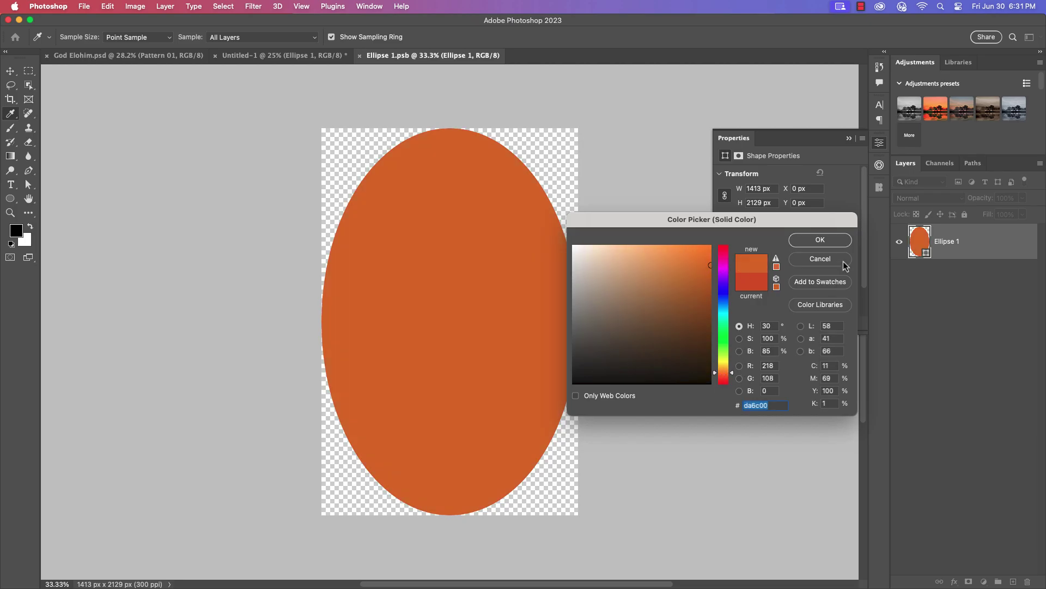
{"action": "key", "text": "Return"}
{"action": "left_click", "coordinate": [360, 56]}
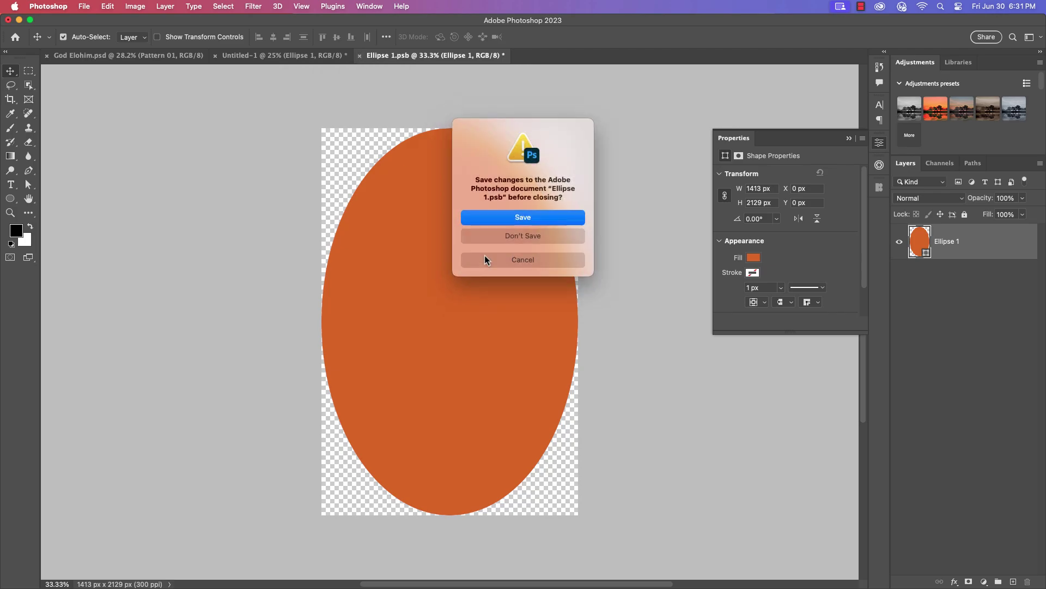
{"action": "left_click", "coordinate": [513, 217]}
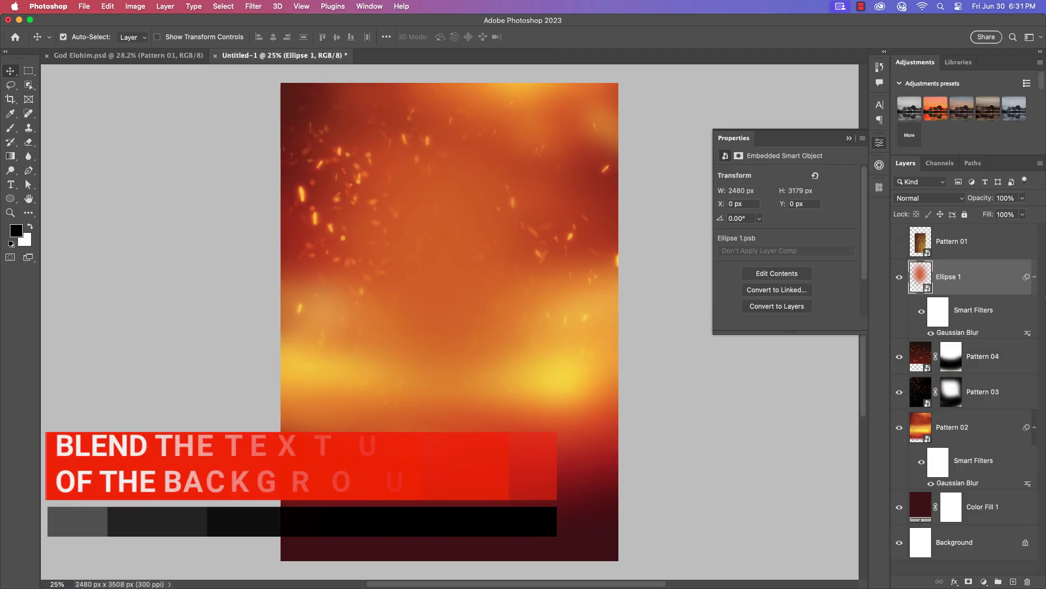
Show Pattern 01, rotate it 90°, enlarge it to about 3122 × 1743 px and place it over the canvas's lower half
{"action": "left_click", "coordinate": [899, 241]}
{"action": "left_click", "coordinate": [472, 332]}
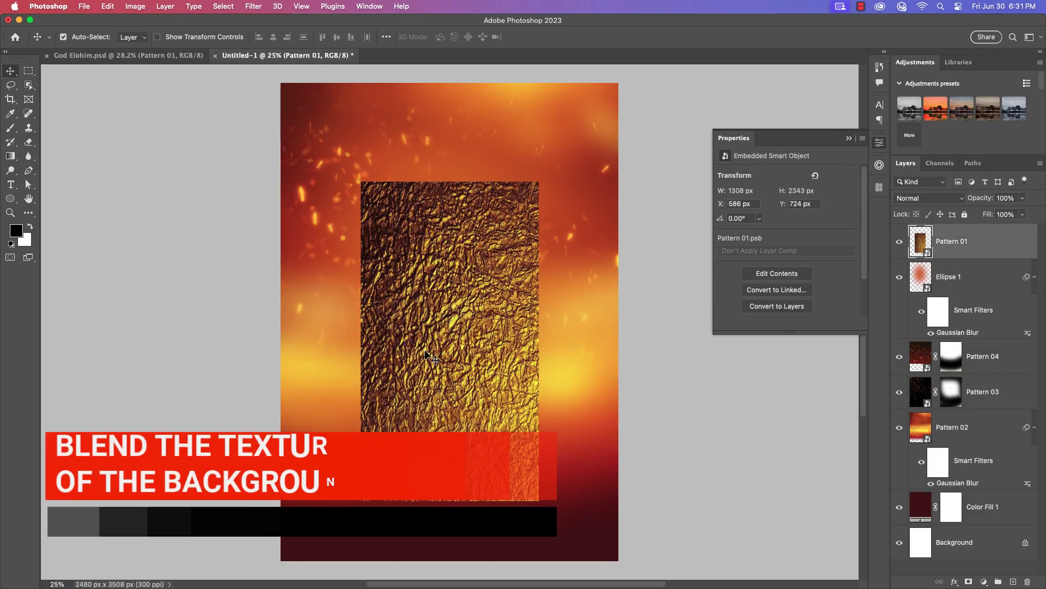
{"action": "key", "text": "ctrl+t"}
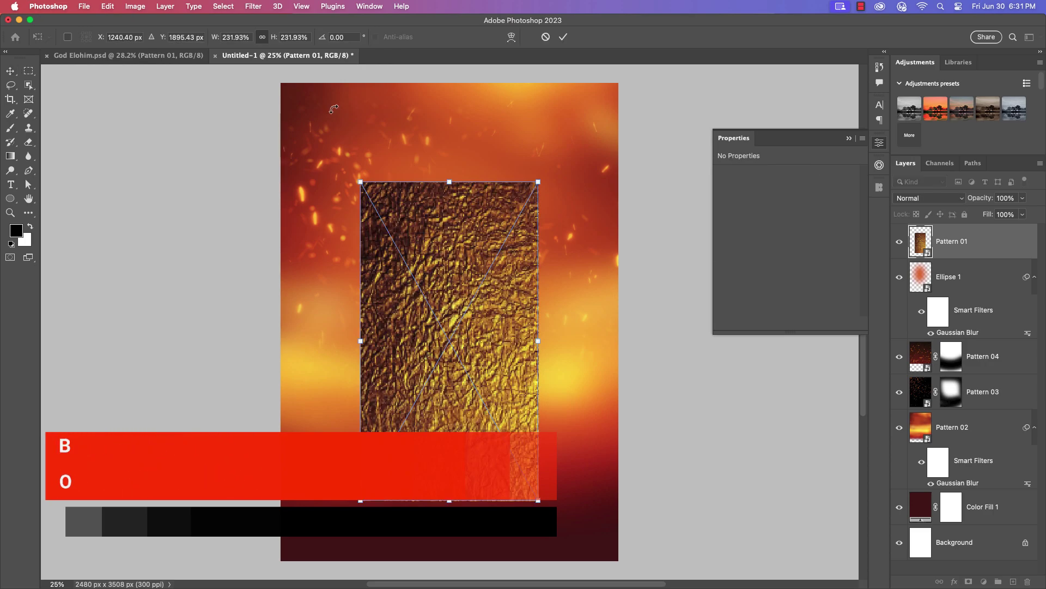
{"action": "left_click_drag", "start_coordinate": [551, 172], "coordinate": [678, 493]}
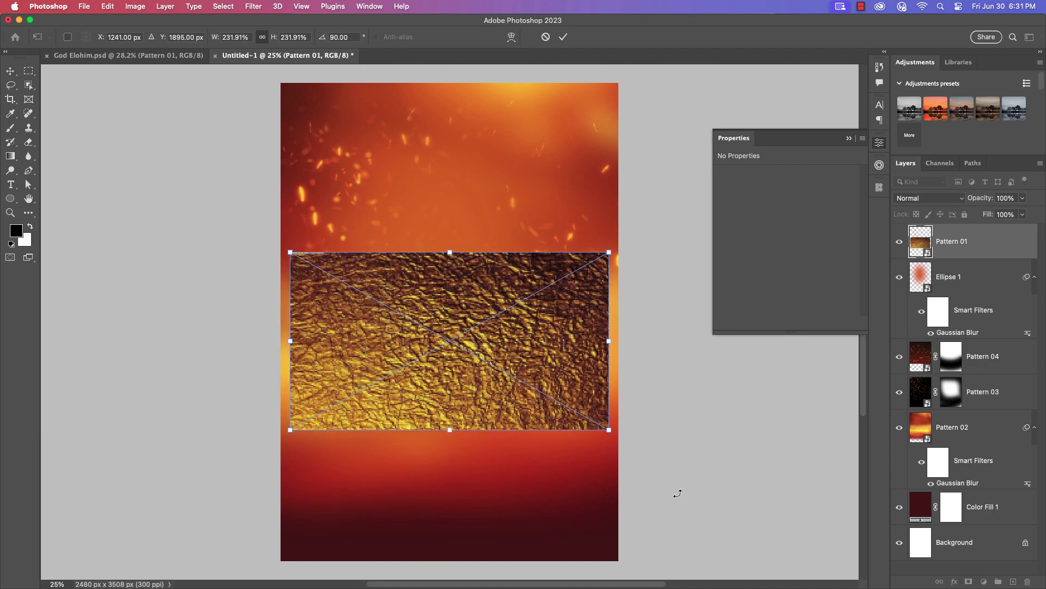
{"action": "left_click_drag", "start_coordinate": [611, 346], "coordinate": [661, 343]}
{"action": "key", "text": "ctrl+z"}
{"action": "left_click_drag", "start_coordinate": [511, 324], "coordinate": [524, 424]}
{"action": "left_click", "coordinate": [562, 36]}
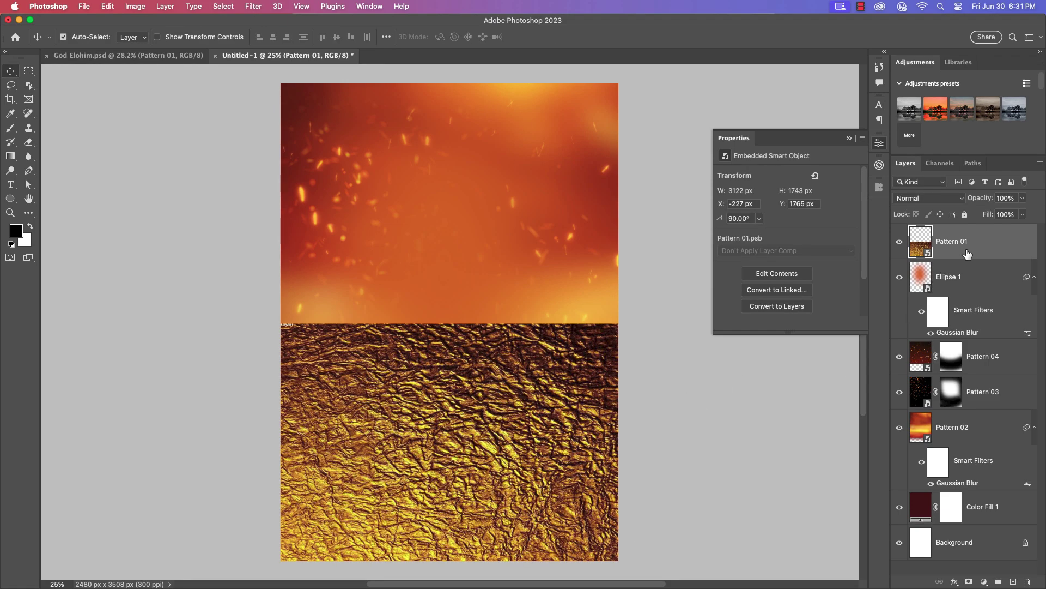
Set Pattern 01 to Screen blending and mask out its hard upper edge with the soft black brush
{"action": "left_click", "coordinate": [930, 198]}
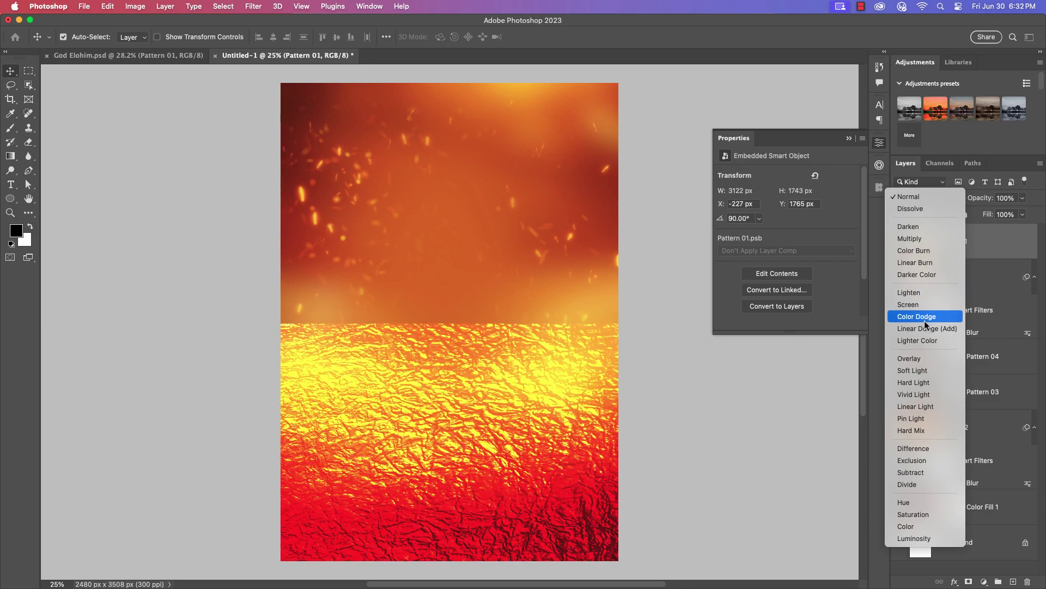
{"action": "left_click", "coordinate": [927, 305]}
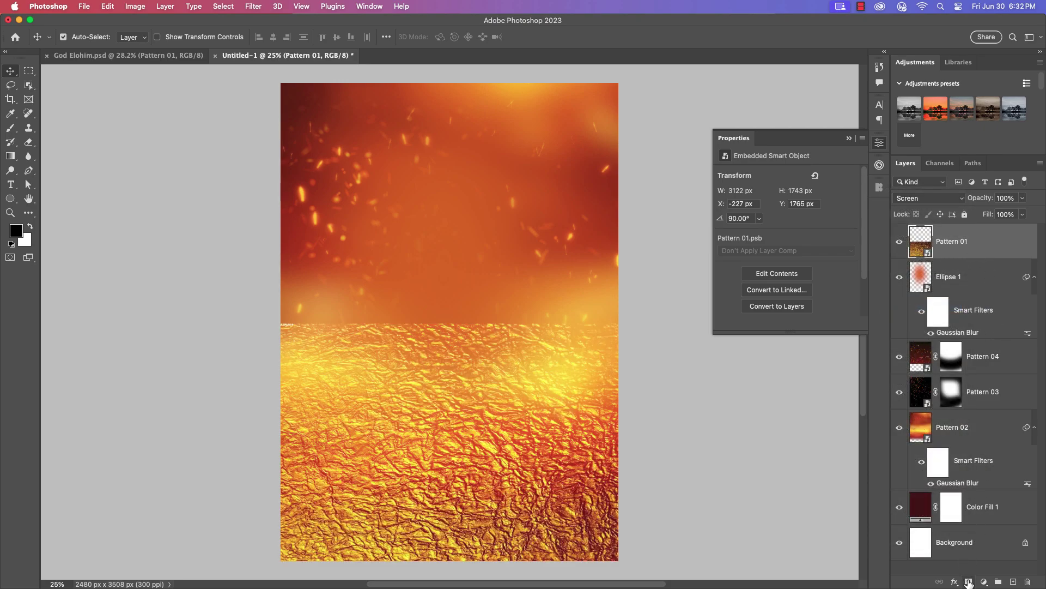
{"action": "left_click", "coordinate": [969, 581]}
{"action": "left_click", "coordinate": [10, 117]}
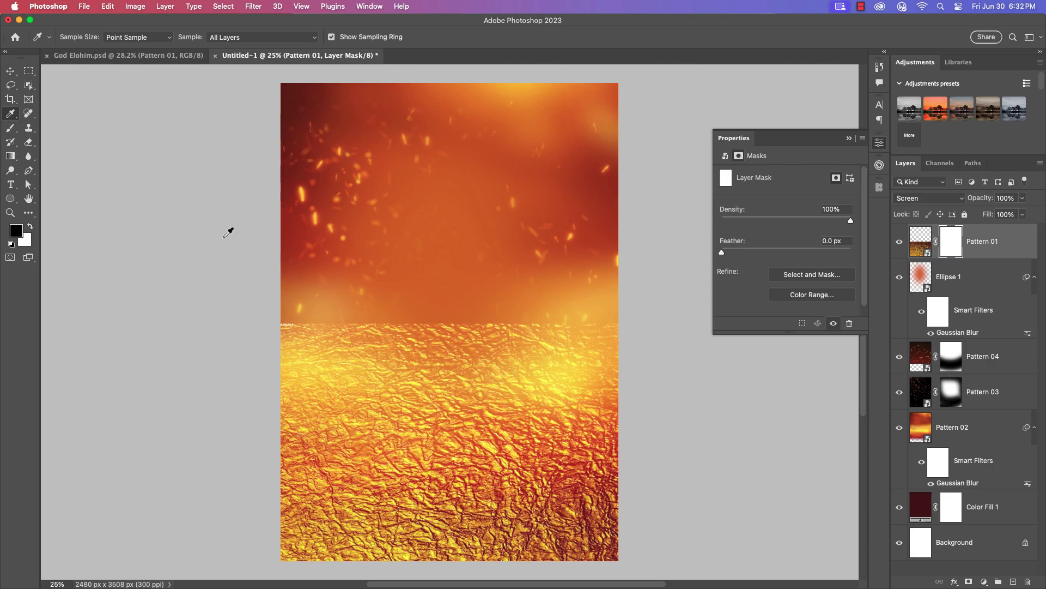
{"action": "left_click", "coordinate": [10, 130]}
{"action": "mouse_move", "coordinate": [280, 327]}
{"action": "left_mouse_down"}
{"action": "mouse_move", "coordinate": [550, 331]}
{"action": "mouse_move", "coordinate": [600, 345]}
{"action": "left_mouse_up"}
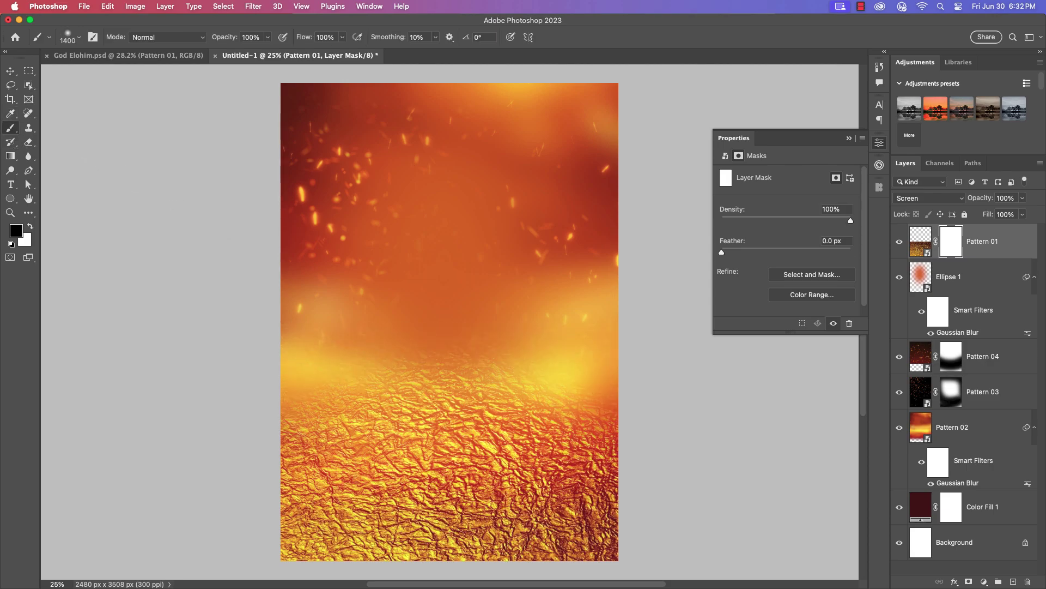
{"action": "left_click", "coordinate": [1011, 240]}
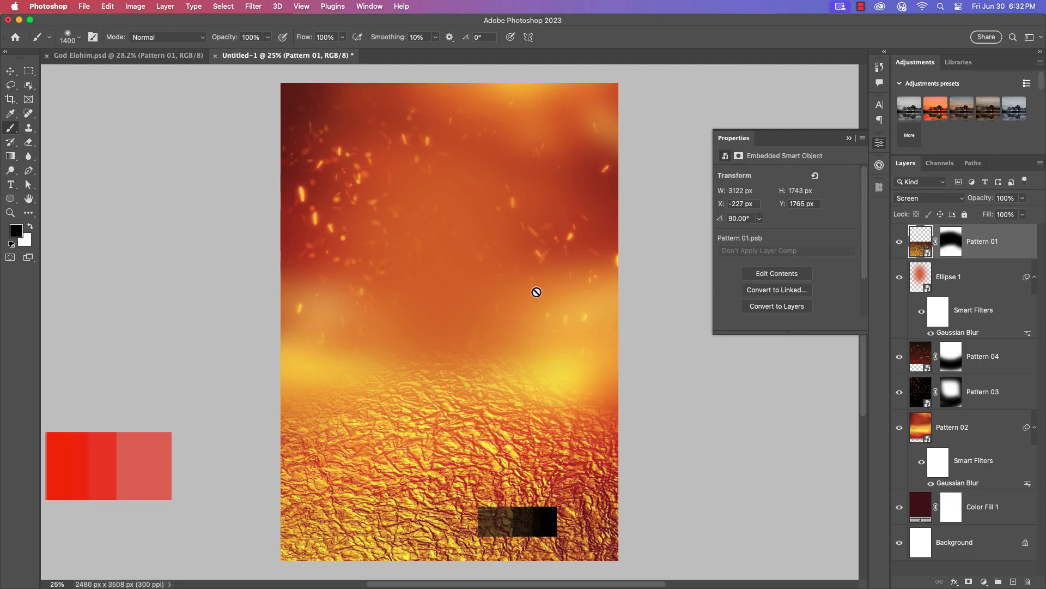
Add a colour-to-transparent gradient fill layer above Pattern 01 and set its start colour stop to dark brown 281300
{"action": "left_click", "coordinate": [984, 582]}
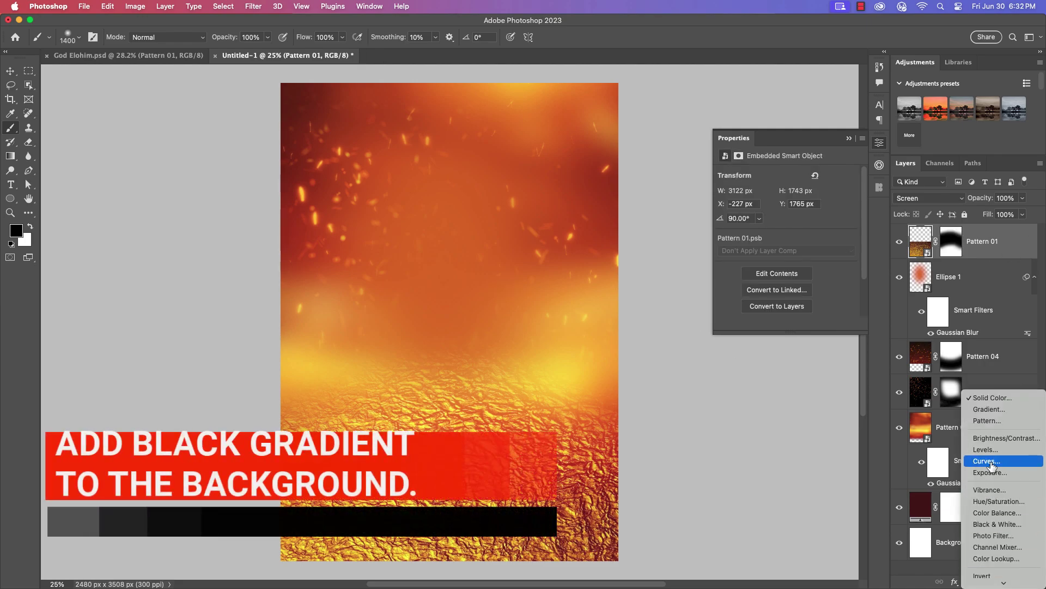
{"action": "left_click", "coordinate": [989, 409]}
{"action": "left_click_drag", "start_coordinate": [543, 209], "coordinate": [600, 200]}
{"action": "left_click", "coordinate": [590, 213]}
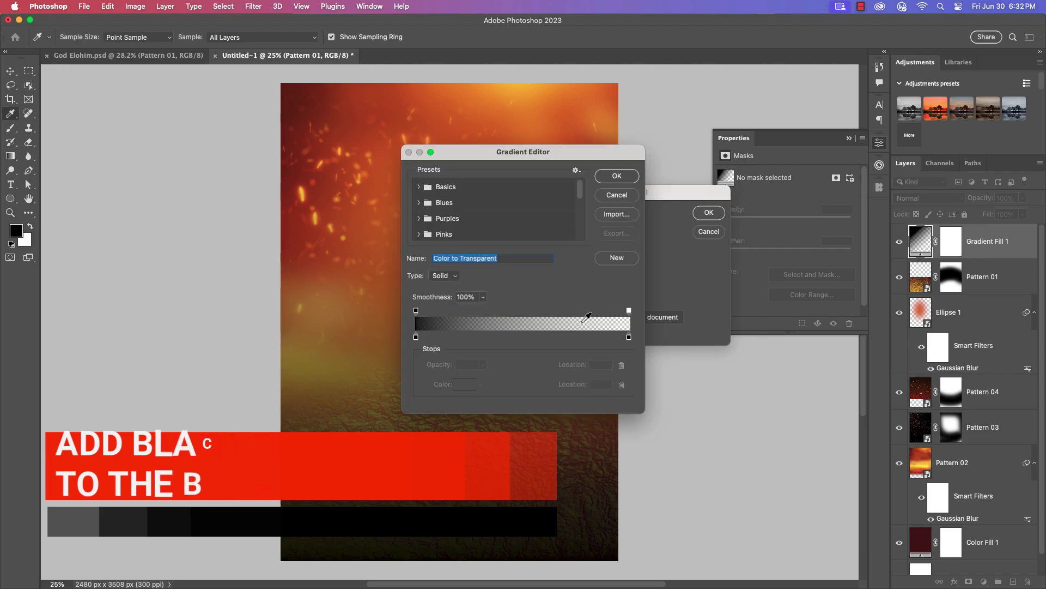
{"action": "left_click", "coordinate": [416, 337]}
{"action": "double_click", "coordinate": [416, 337]}
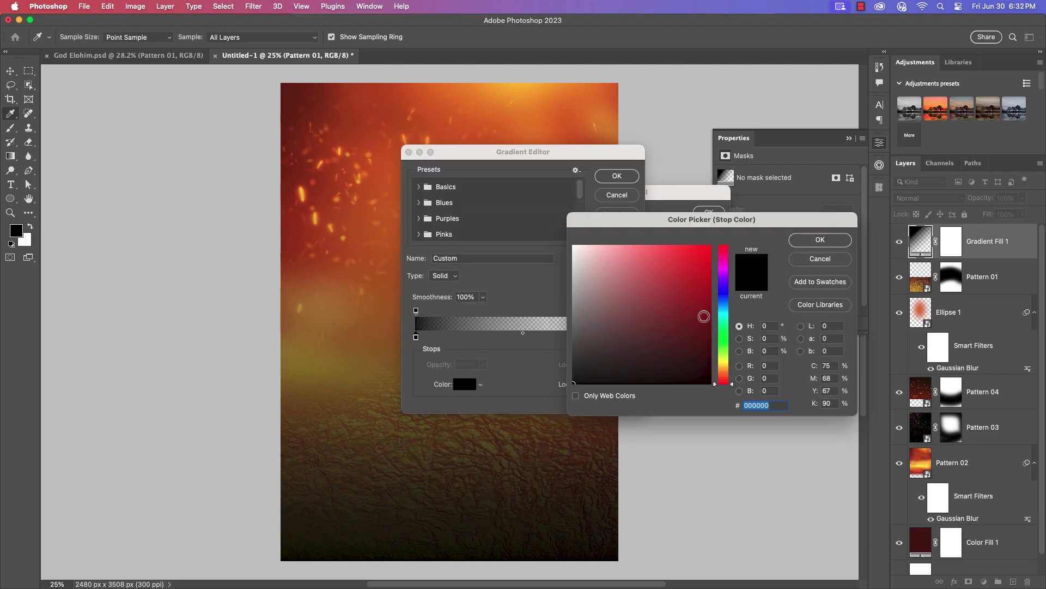
{"action": "left_click_drag", "start_coordinate": [724, 385], "coordinate": [727, 374]}
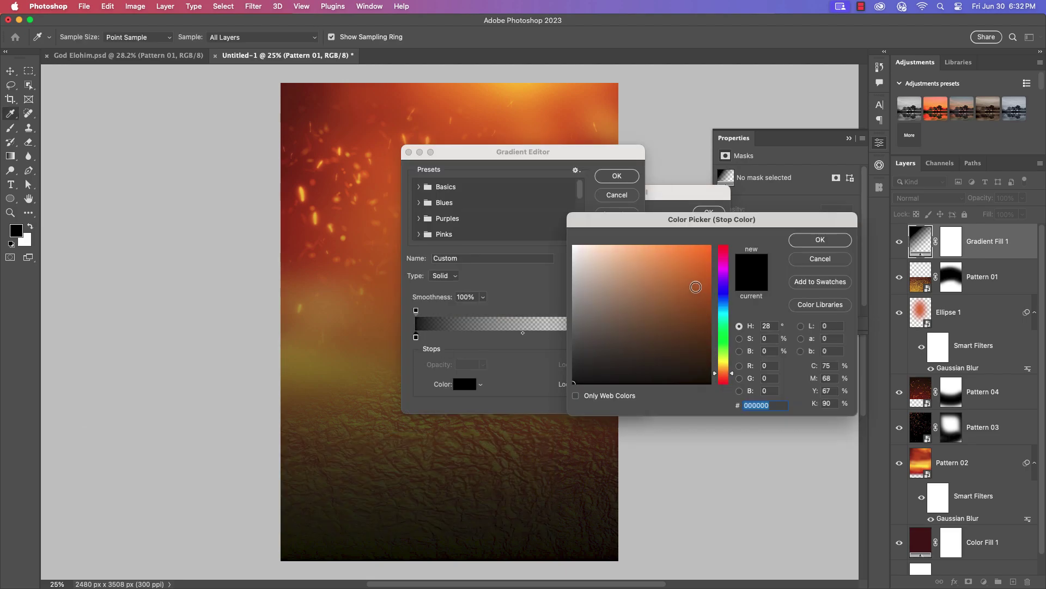
{"action": "mouse_move", "coordinate": [695, 287]}
{"action": "left_mouse_down"}
{"action": "mouse_move", "coordinate": [709, 357]}
{"action": "mouse_move", "coordinate": [748, 366]}
{"action": "left_mouse_up"}
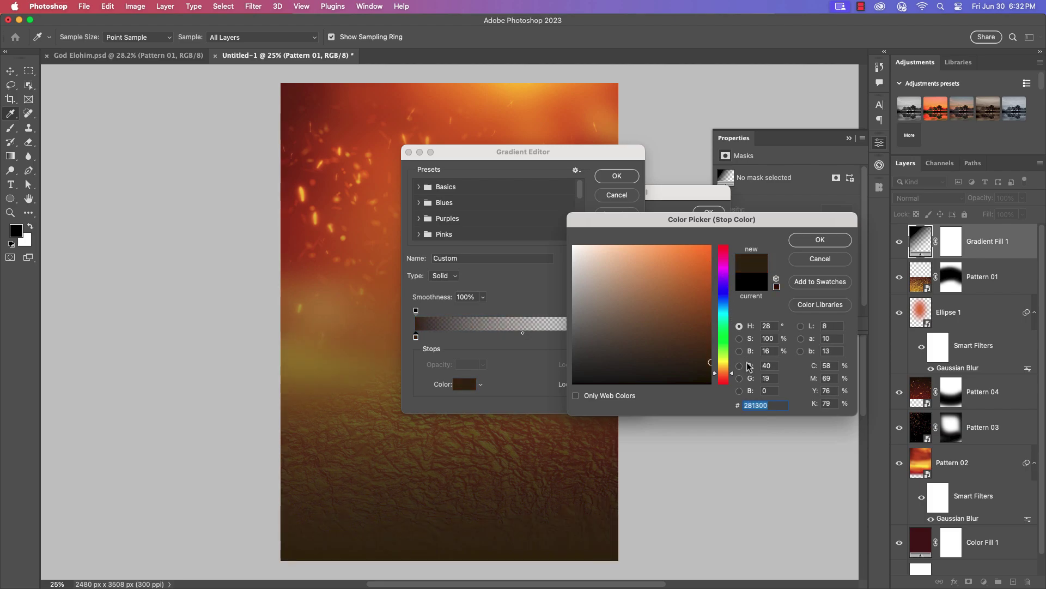
{"action": "left_click", "coordinate": [820, 241]}
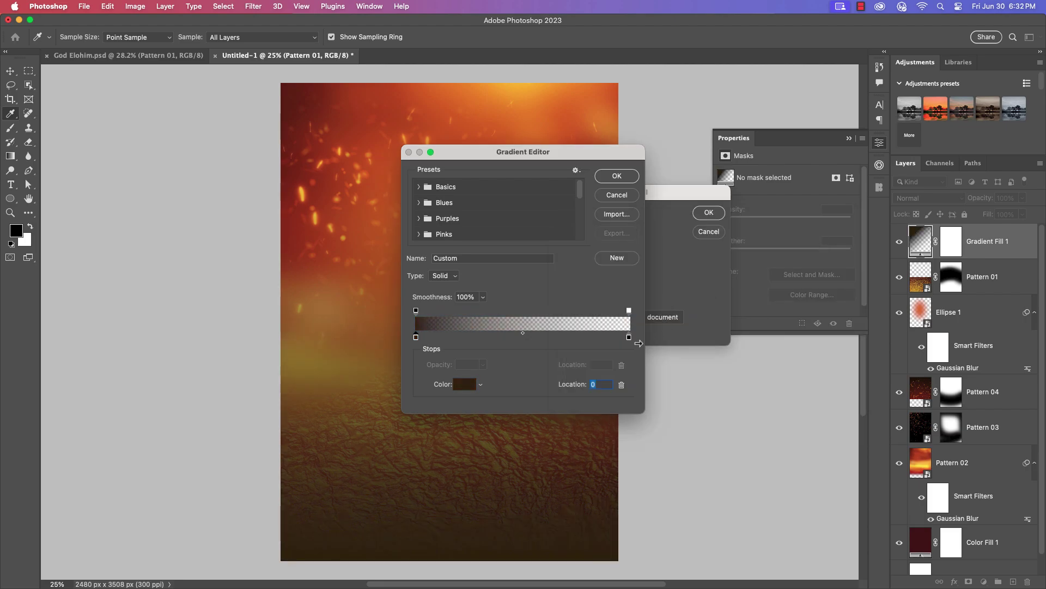
Recolour the gradient's end stop dark brown and move its 100% opacity stop to about location 14
{"action": "left_click", "coordinate": [630, 338]}
{"action": "left_click_drag", "start_coordinate": [724, 384], "coordinate": [730, 380]}
{"action": "left_click_drag", "start_coordinate": [693, 343], "coordinate": [716, 356]}
{"action": "left_click", "coordinate": [817, 240]}
{"action": "left_click", "coordinate": [416, 338]}
{"action": "left_click_drag", "start_coordinate": [416, 310], "coordinate": [446, 315]}
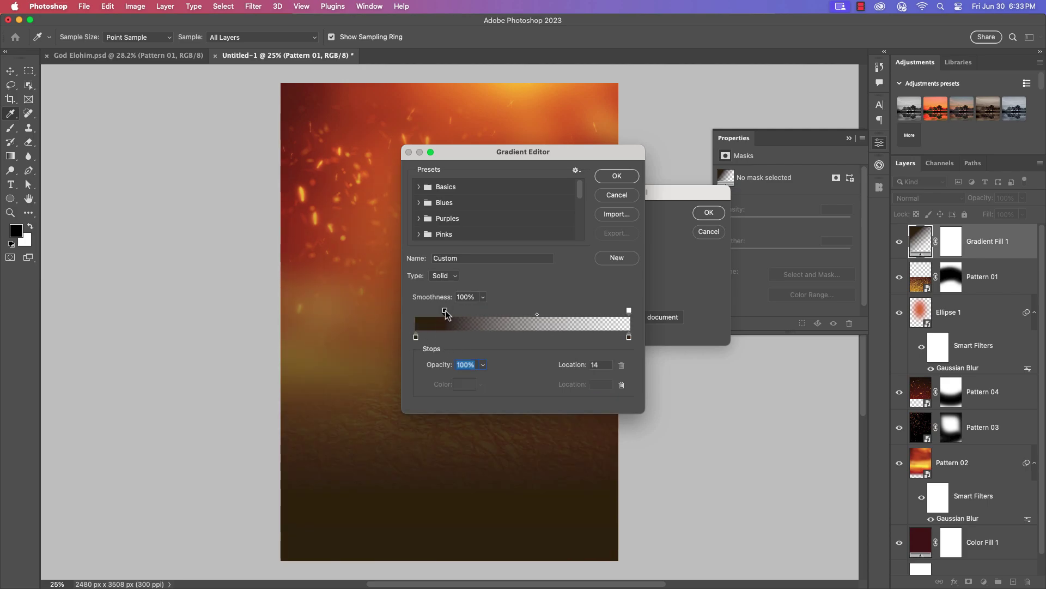
Darken the gradient's start colour stop to a near-black brown and apply the gradient fill
{"action": "left_click", "coordinate": [415, 338]}
{"action": "double_click", "coordinate": [416, 339]}
{"action": "left_click_drag", "start_coordinate": [700, 364], "coordinate": [713, 376]}
{"action": "left_click", "coordinate": [818, 241]}
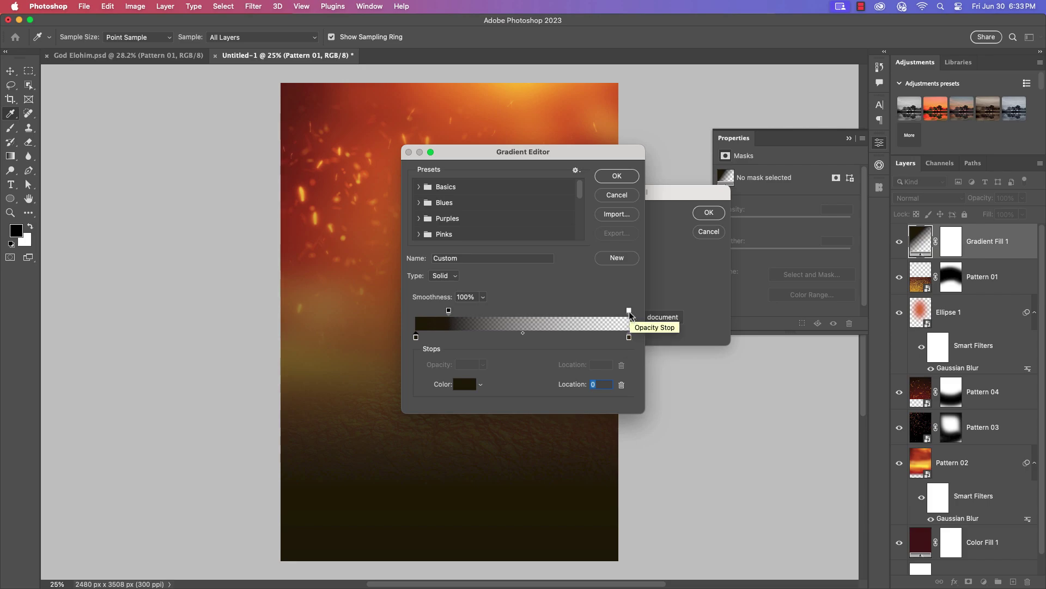
{"action": "left_click", "coordinate": [615, 180]}
{"action": "left_click", "coordinate": [707, 213]}
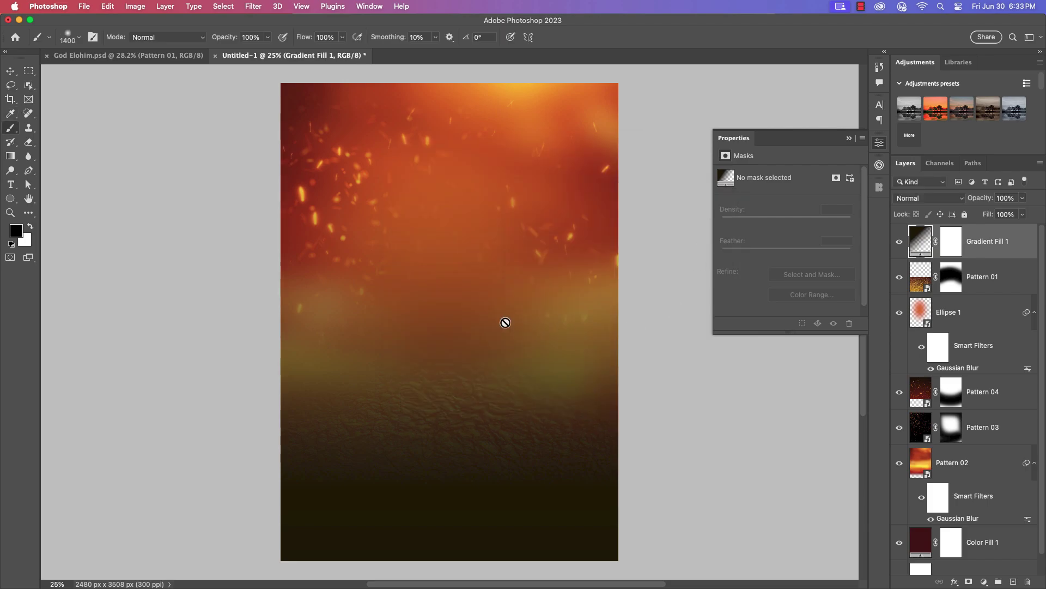
Edit Gradient Fill 1 to move its 0% opacity stop to location 80
{"action": "key", "text": "v"}
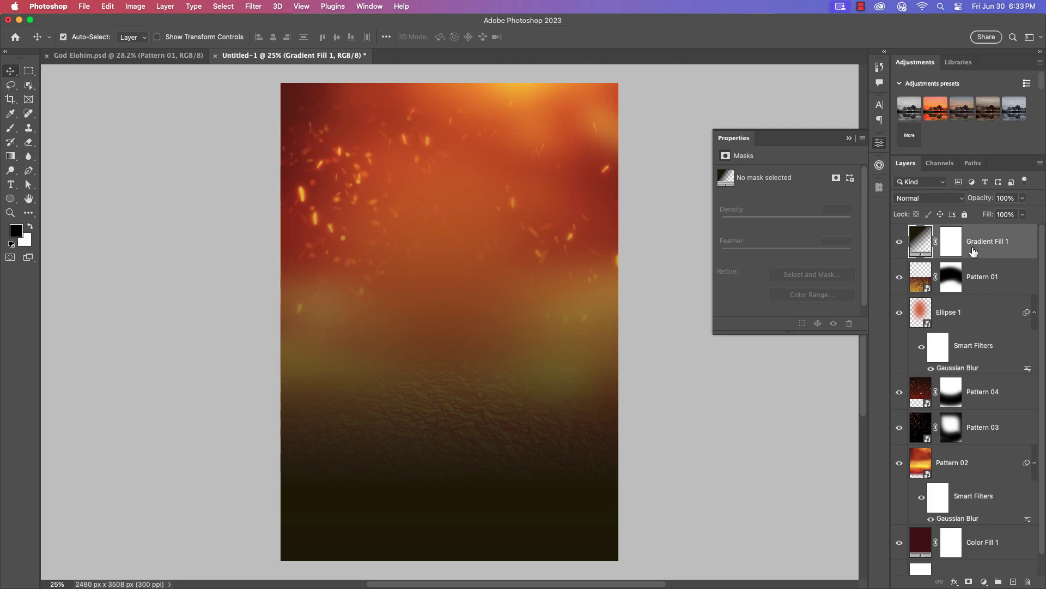
{"action": "double_click", "coordinate": [921, 241]}
{"action": "left_click", "coordinate": [598, 218]}
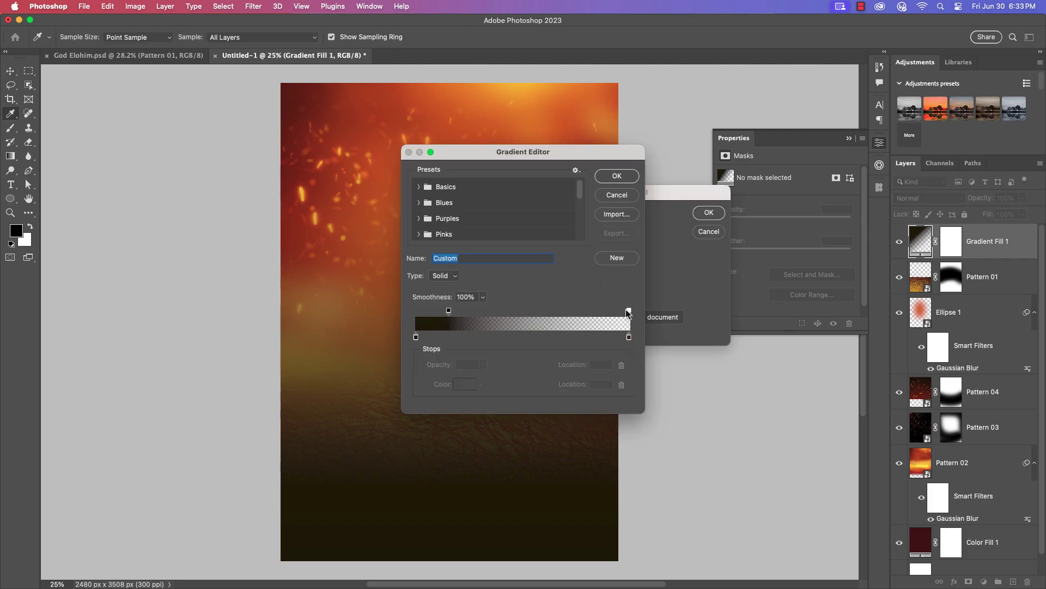
{"action": "left_click_drag", "start_coordinate": [628, 312], "coordinate": [588, 315]}
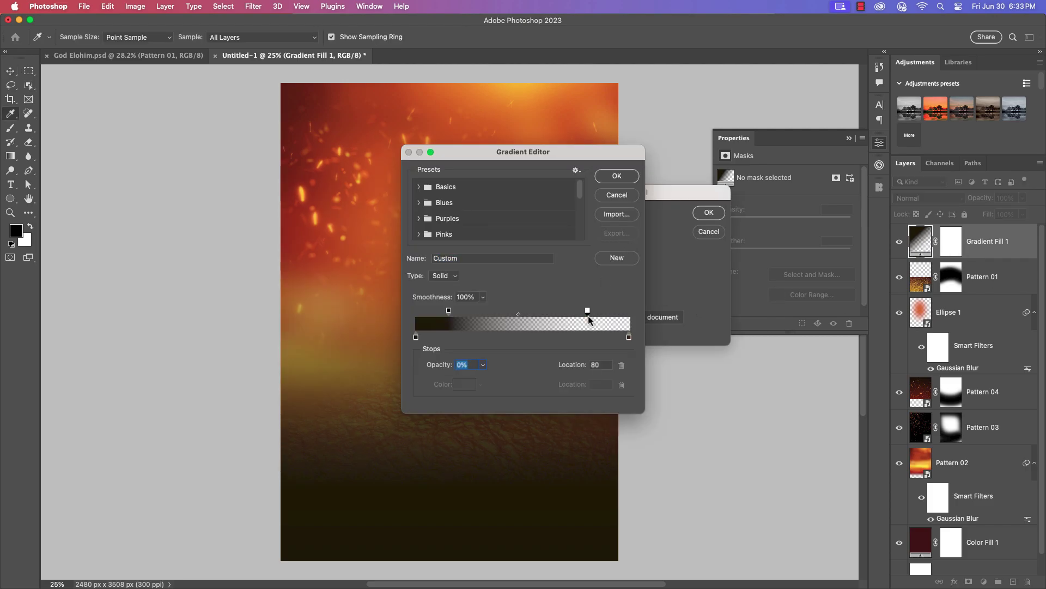
{"action": "left_click", "coordinate": [617, 175]}
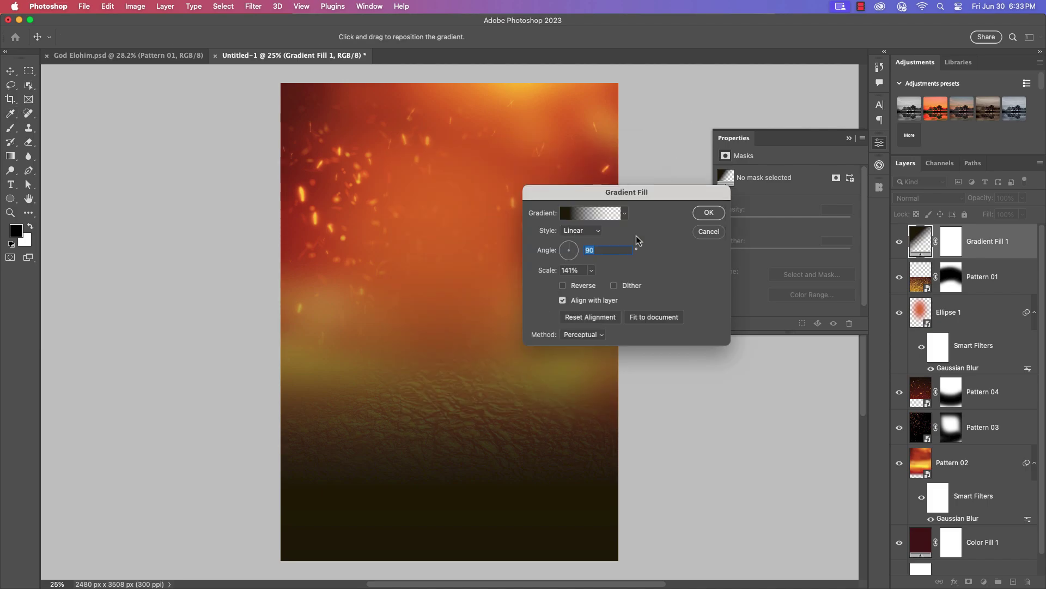
{"action": "left_click", "coordinate": [705, 217]}
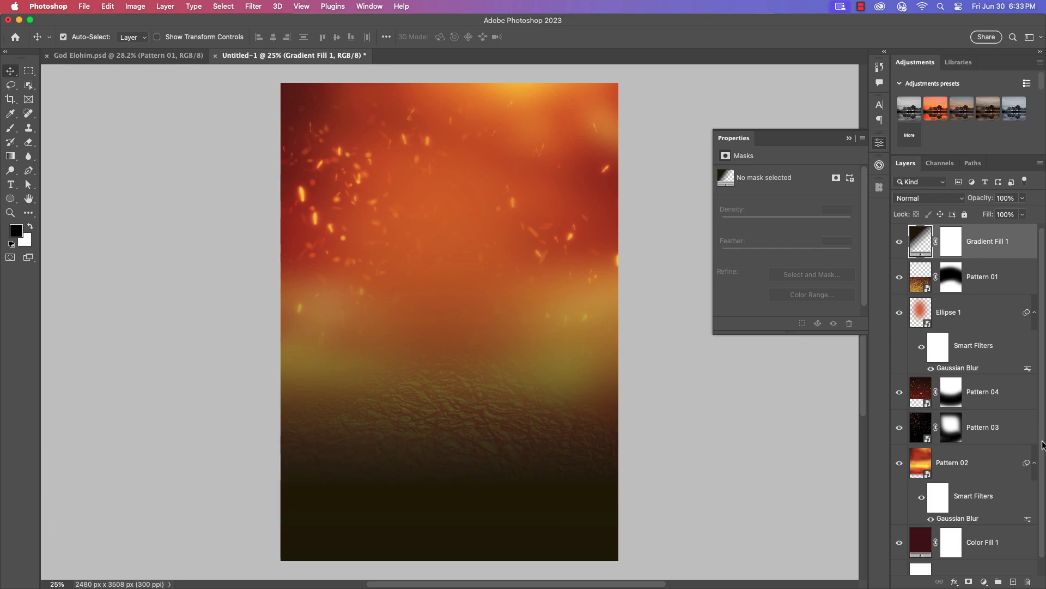
Group all layers from Gradient Fill 1 down to Color Fill 1, leaving out the Background layer
{"action": "left_click_drag", "start_coordinate": [1044, 438], "coordinate": [1045, 477]}
{"action": "left_click", "coordinate": [998, 526], "text": "shift"}
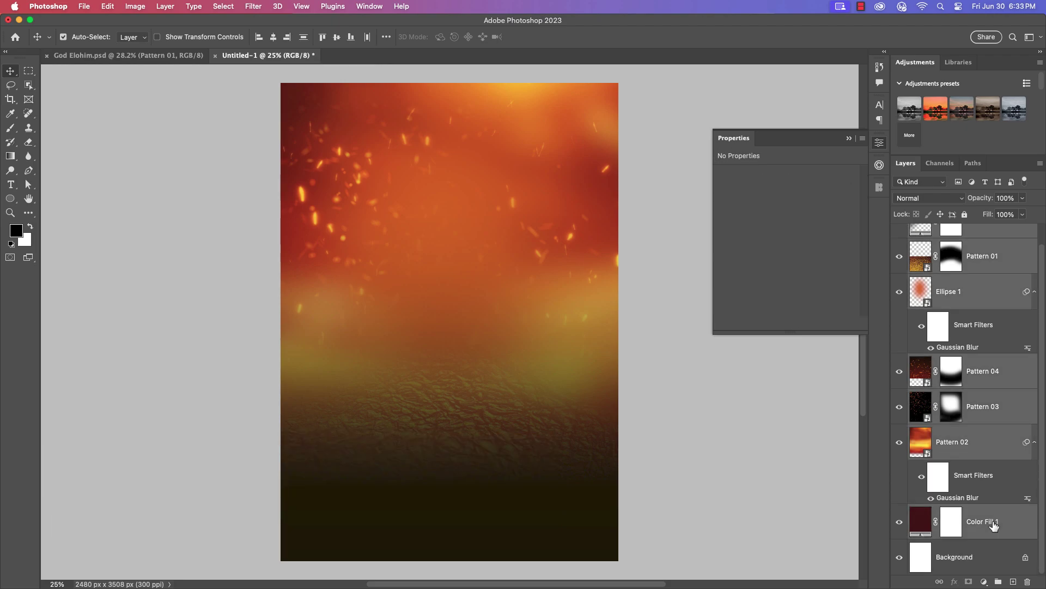
{"action": "left_click", "coordinate": [998, 582]}
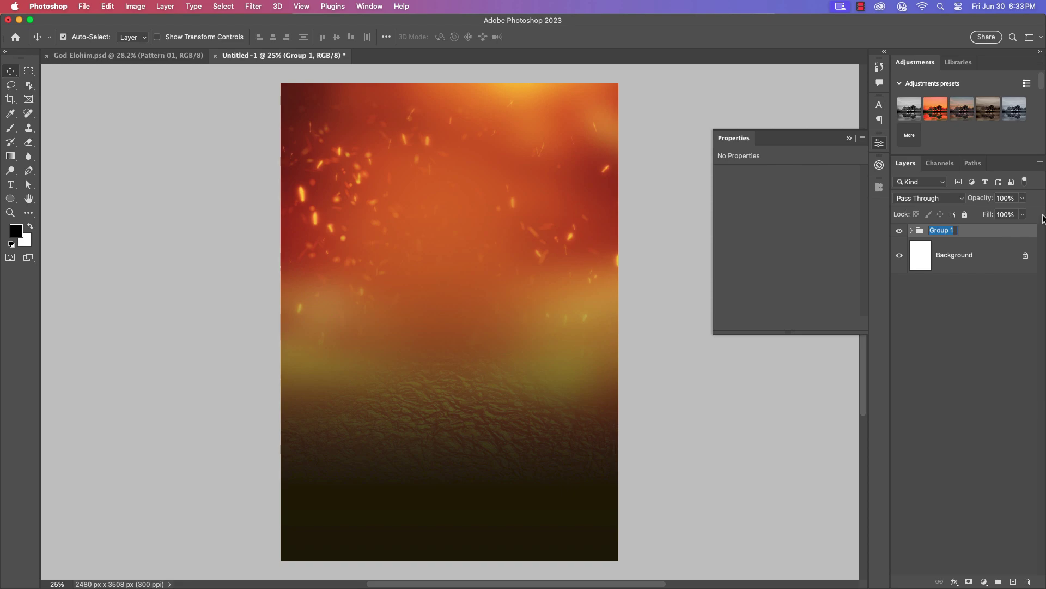
Rename the new layer group as Background and lock it
{"action": "type", "text": "Background"}
{"action": "key", "text": "Return"}
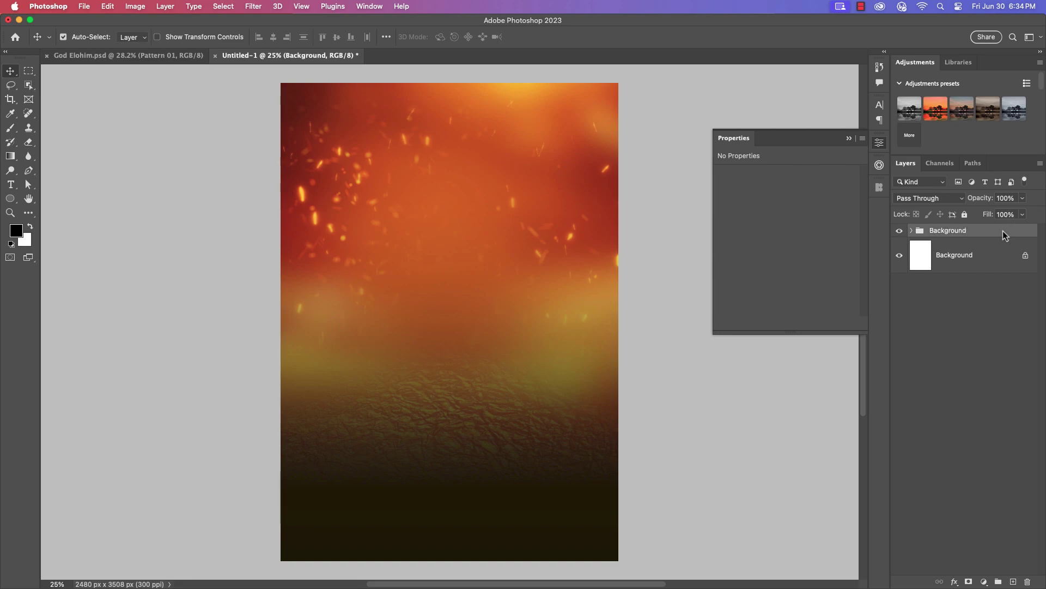
{"action": "left_click", "coordinate": [964, 214]}
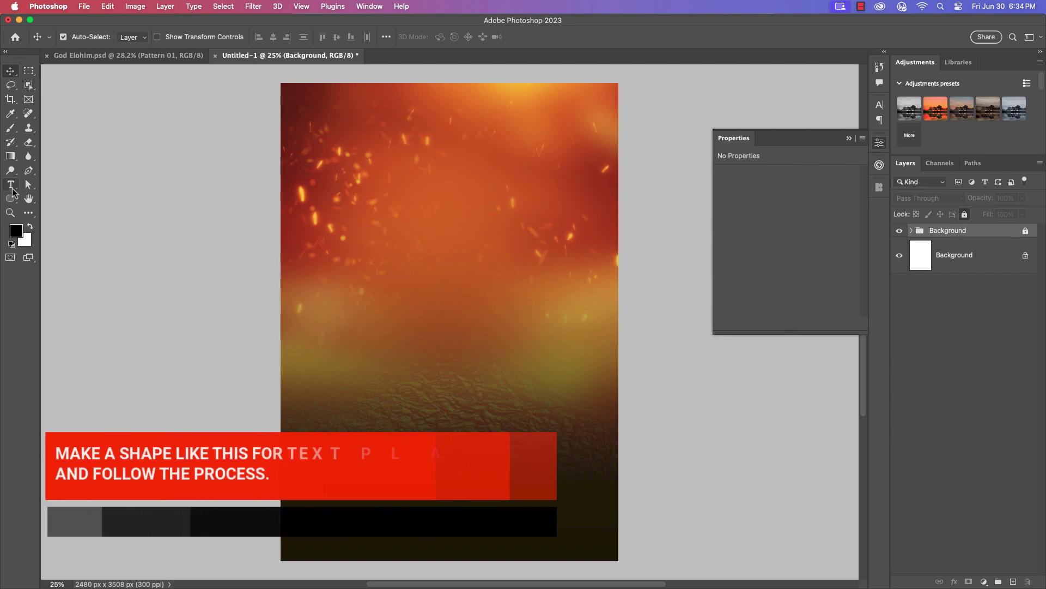
Draw a black circle about 1312 px in diameter and centre it horizontally on the canvas, slightly above the middle
{"action": "left_click", "coordinate": [11, 199]}
{"action": "left_click", "coordinate": [57, 207]}
{"action": "mouse_move", "coordinate": [380, 209]}
{"action": "left_mouse_down"}
{"action": "mouse_move", "coordinate": [422, 295]}
{"action": "mouse_move", "coordinate": [563, 445]}
{"action": "mouse_move", "coordinate": [545, 416]}
{"action": "mouse_move", "coordinate": [561, 445]}
{"action": "left_mouse_up"}
{"action": "key", "text": "v"}
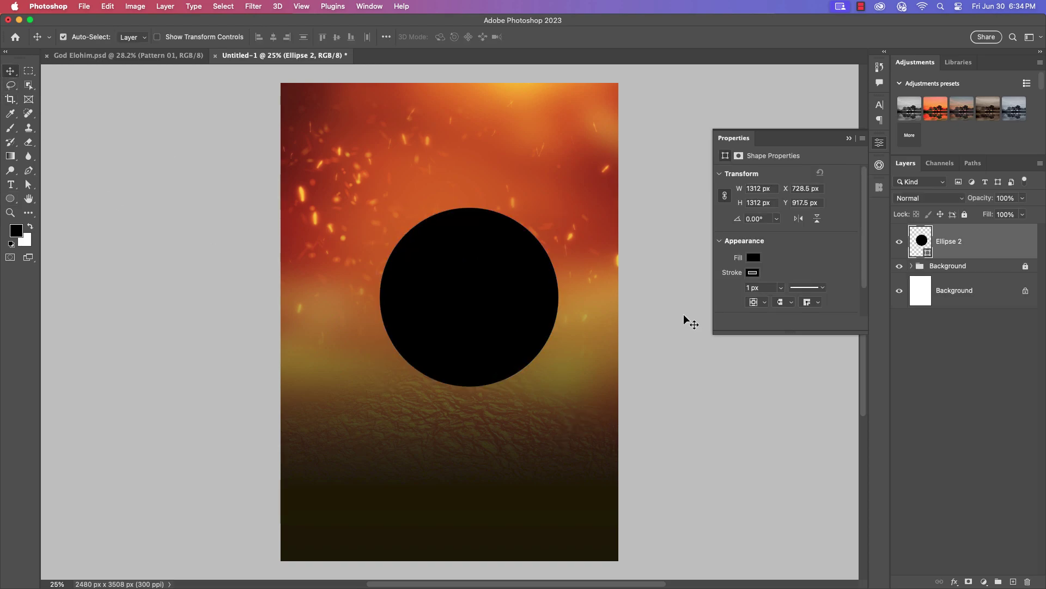
{"action": "left_click", "coordinate": [753, 272]}
{"action": "left_click", "coordinate": [789, 258]}
{"action": "left_click_drag", "start_coordinate": [506, 273], "coordinate": [458, 278]}
Add text along the circle's outline reading "GOD IS MERCIFUL TO THOSE WHO FEAR AND HONOUR HIM"
{"action": "left_click", "coordinate": [11, 185]}
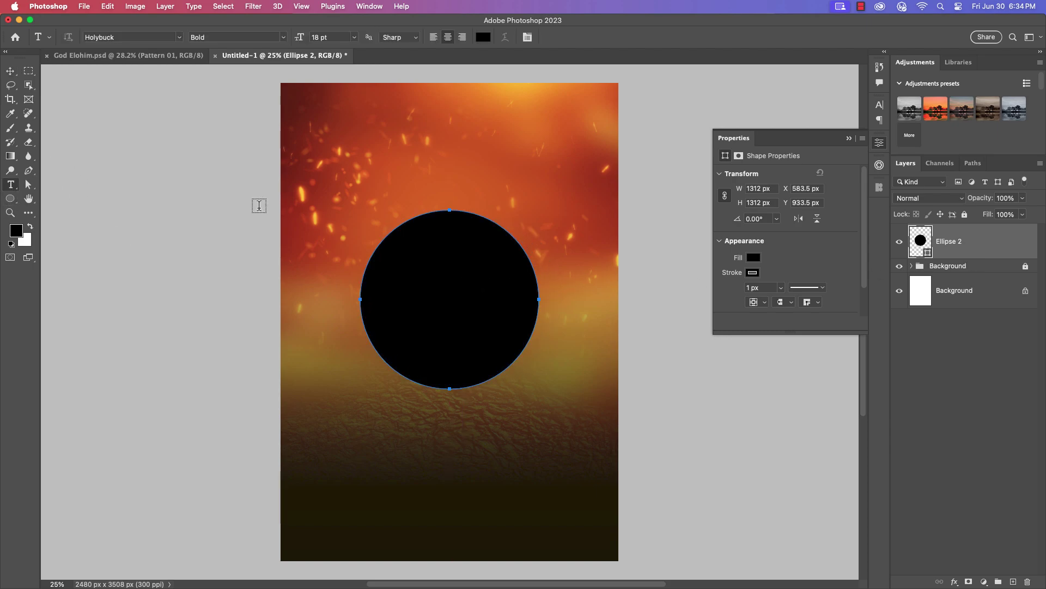
{"action": "left_click", "coordinate": [450, 208]}
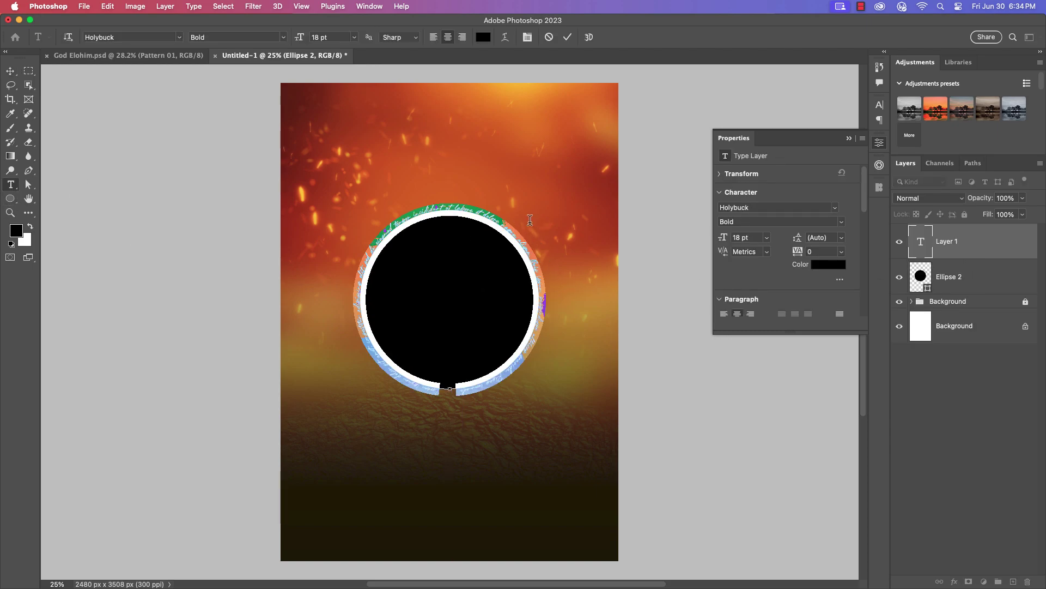
{"action": "key", "text": "BackSpace"}
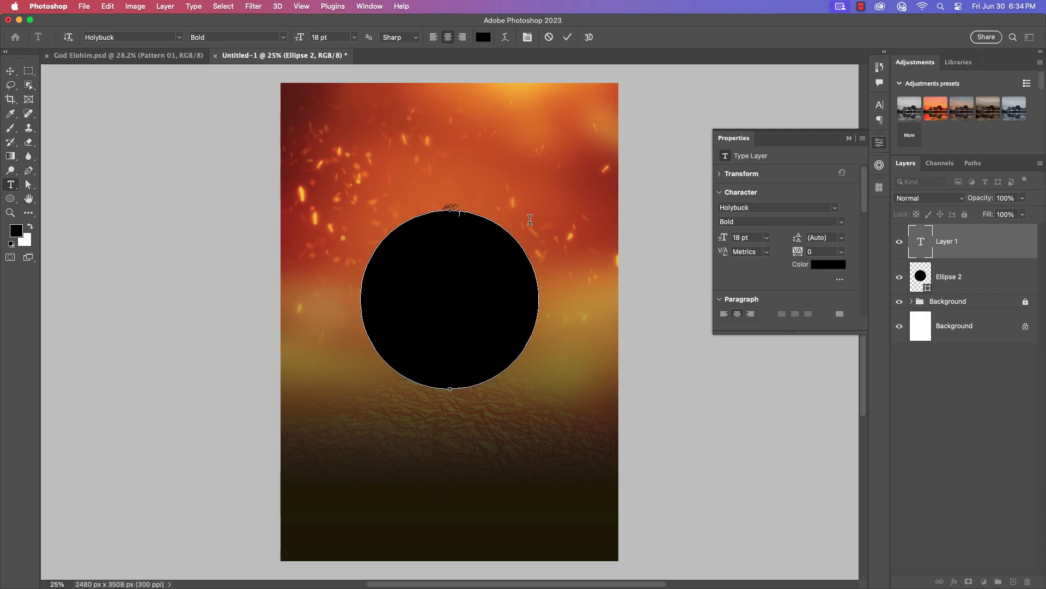
{"action": "type", "text": "GOD IS MERCIFUL TO THOSE WHO F"}
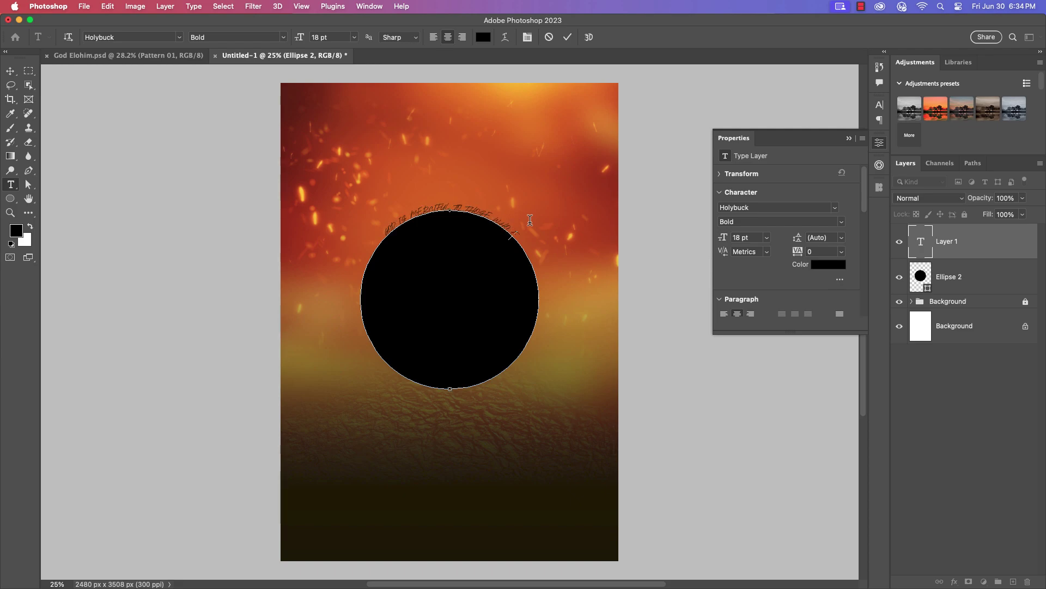
{"action": "type", "text": "EAR AND HONOR"}
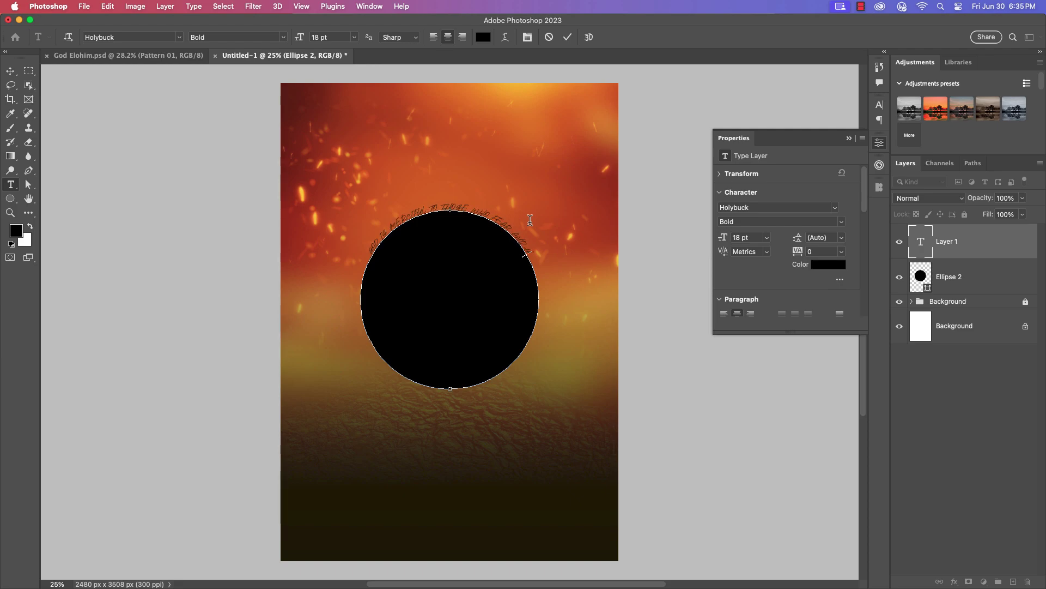
{"action": "type", "text": " HIM"}
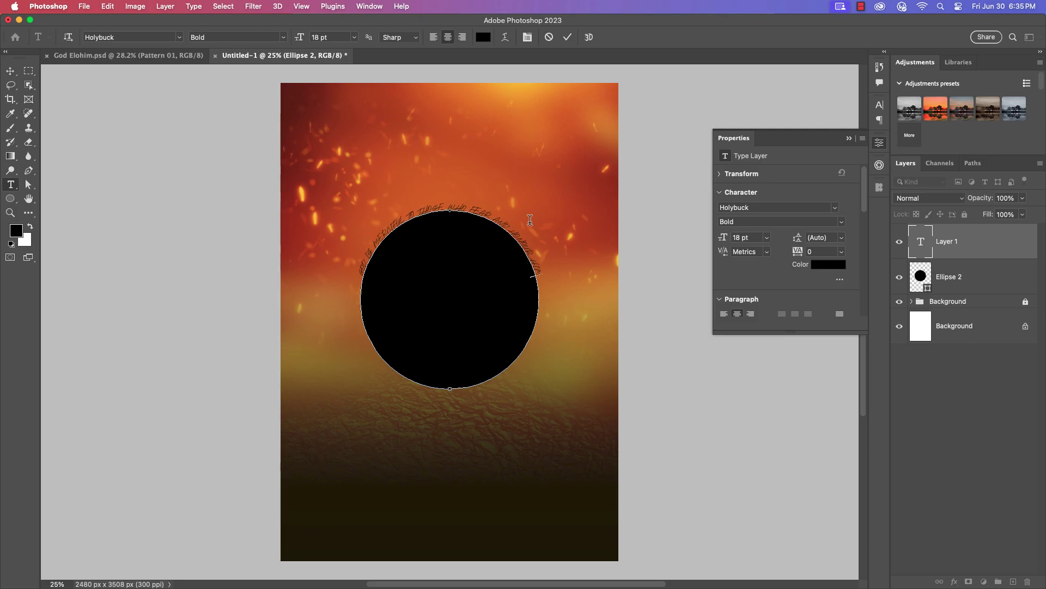
{"action": "left_click", "coordinate": [10, 72]}
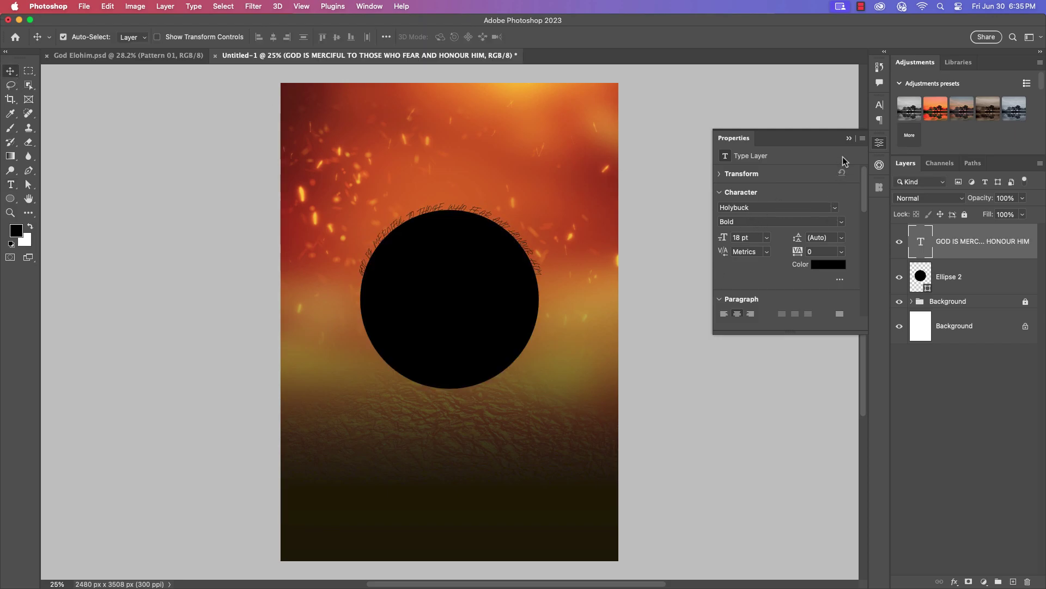
Colour the circular text white (#ffffff) and set its font to Poppins Bold
{"action": "left_click", "coordinate": [879, 104]}
{"action": "left_click", "coordinate": [850, 173]}
{"action": "left_click", "coordinate": [574, 246]}
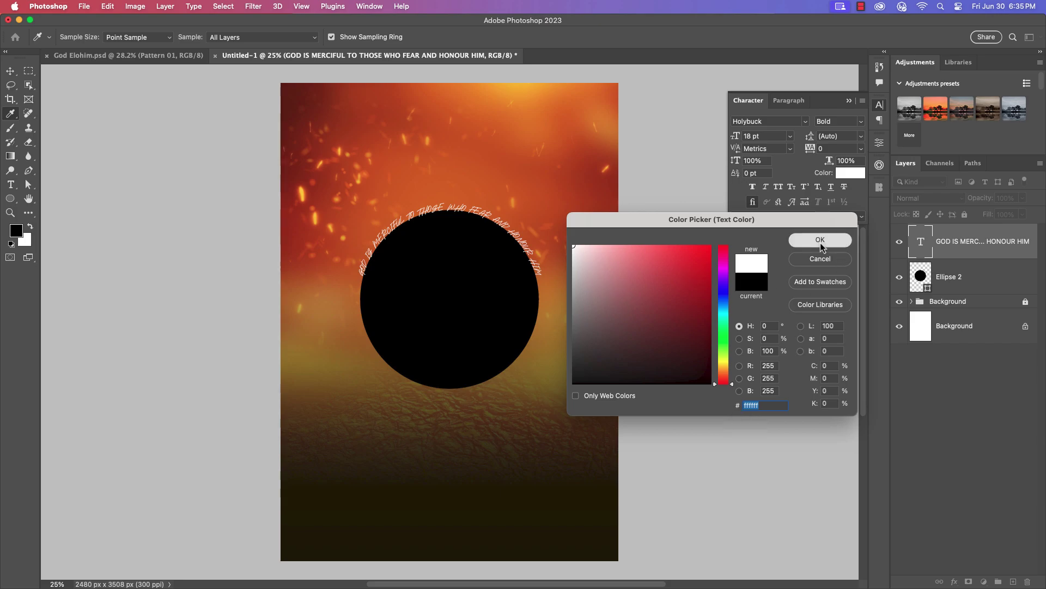
{"action": "left_click", "coordinate": [820, 240]}
{"action": "left_click", "coordinate": [772, 121]}
{"action": "type", "text": "POP"}
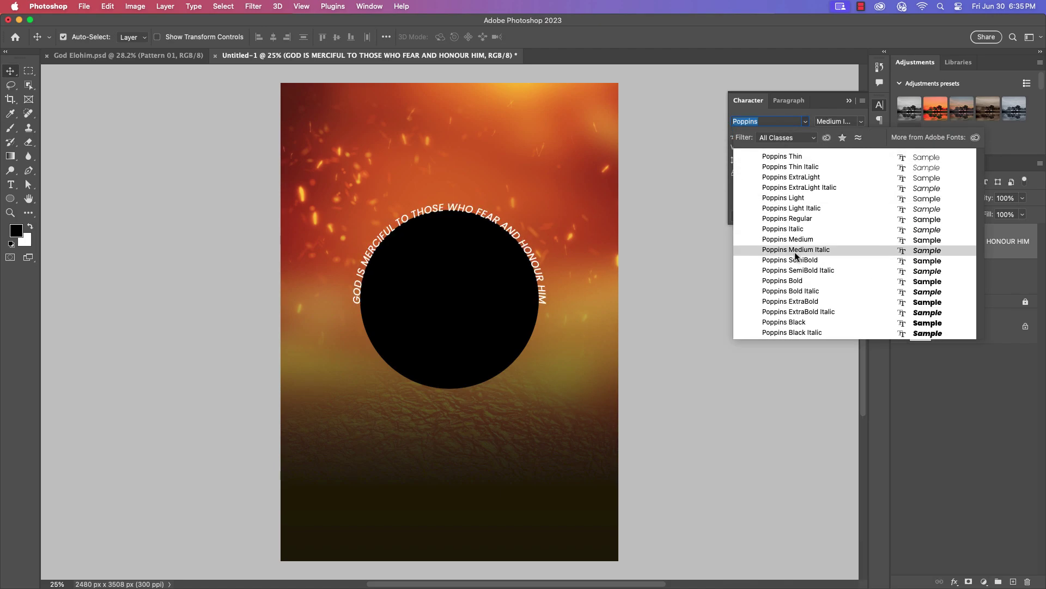
{"action": "left_click", "coordinate": [793, 282]}
Slide the text along its circular path with the Path Selection Tool until it is centred around the circle's lower half
{"action": "scroll", "coordinate": [479, 265], "scroll_direction": "up", "scroll_amount": 3}
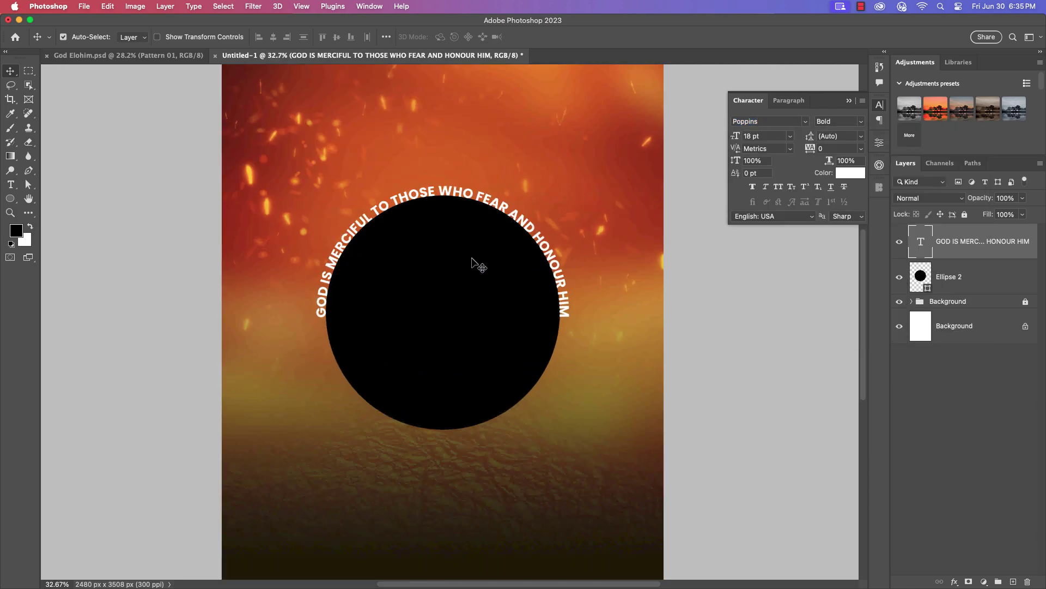
{"action": "right_click", "coordinate": [28, 184]}
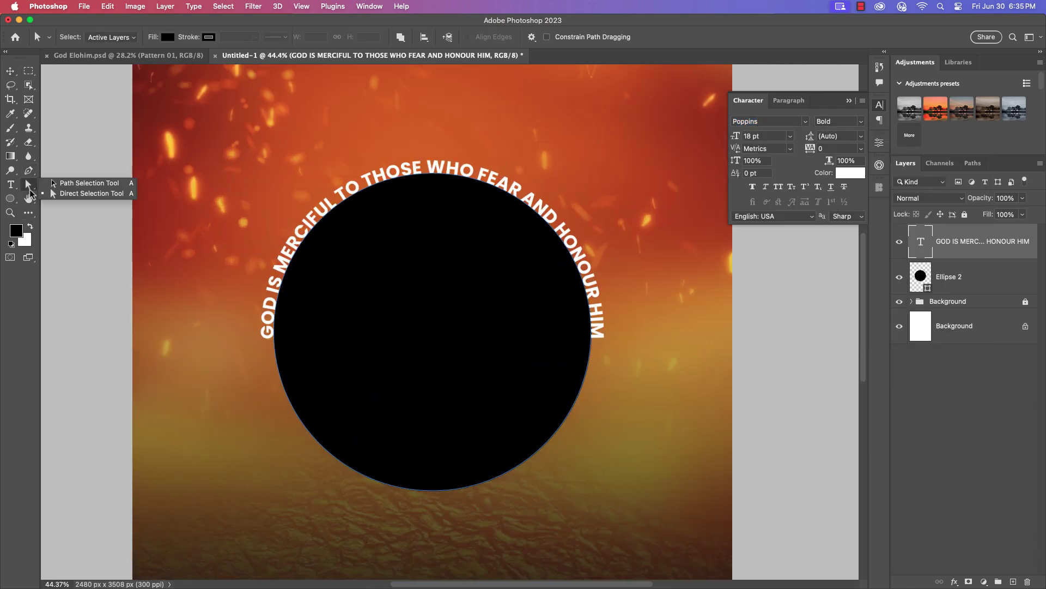
{"action": "left_click", "coordinate": [81, 180]}
{"action": "left_click_drag", "start_coordinate": [272, 341], "coordinate": [306, 266]}
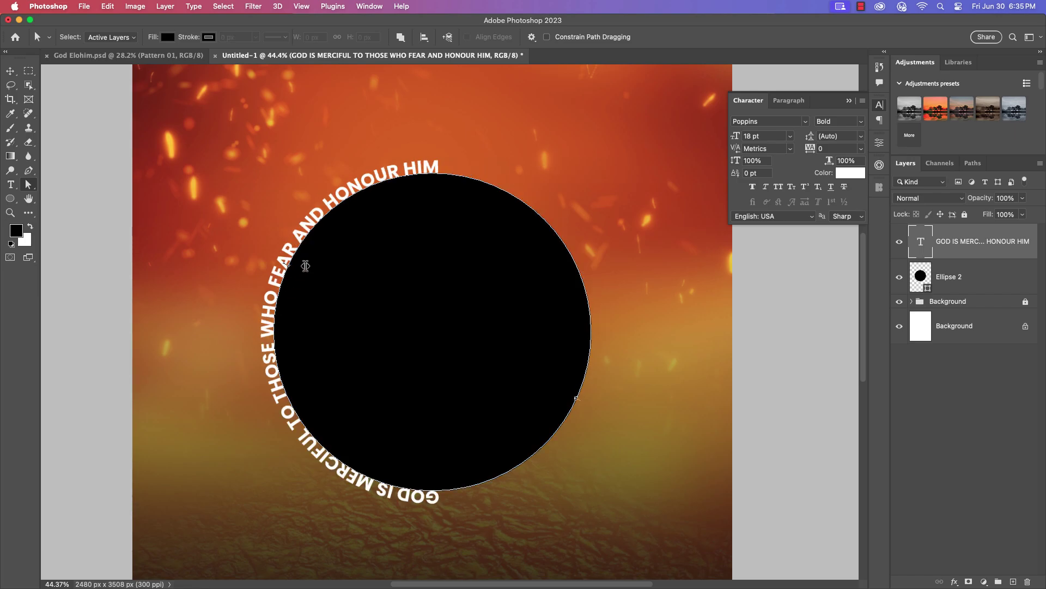
{"action": "left_click_drag", "start_coordinate": [547, 240], "coordinate": [433, 498]}
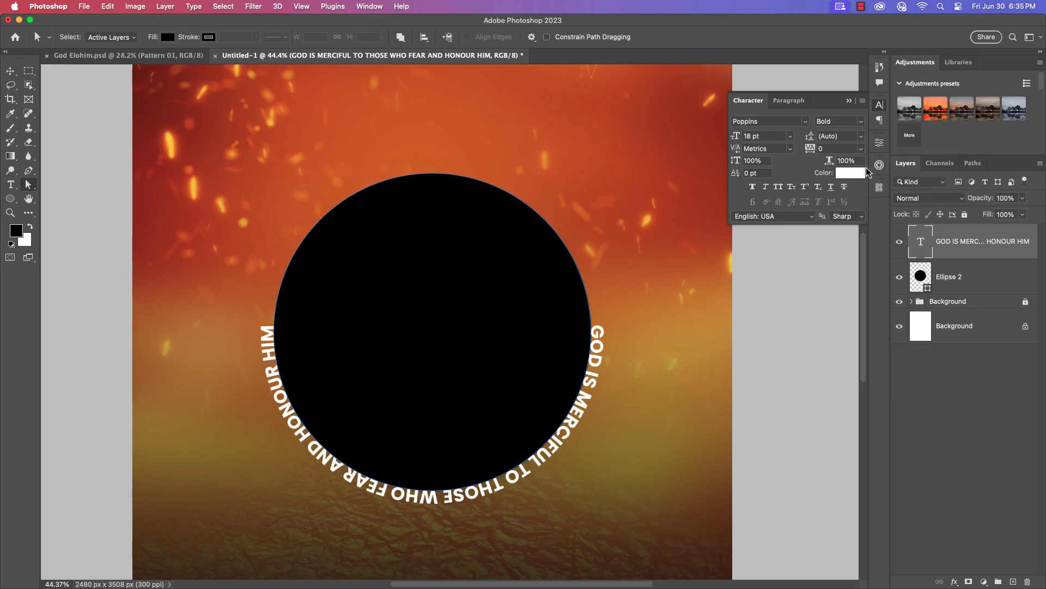
Widen the circular text's tracking to 320 so it wraps most of the circle
{"action": "left_click", "coordinate": [861, 148]}
{"action": "left_click", "coordinate": [835, 297]}
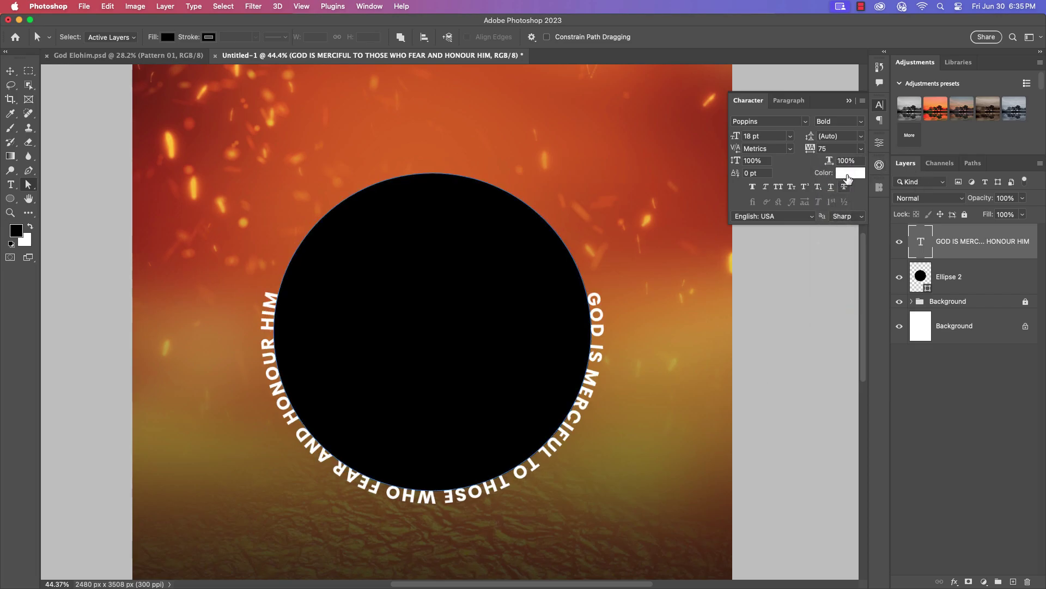
{"action": "left_click", "coordinate": [861, 149]}
{"action": "left_click", "coordinate": [835, 320]}
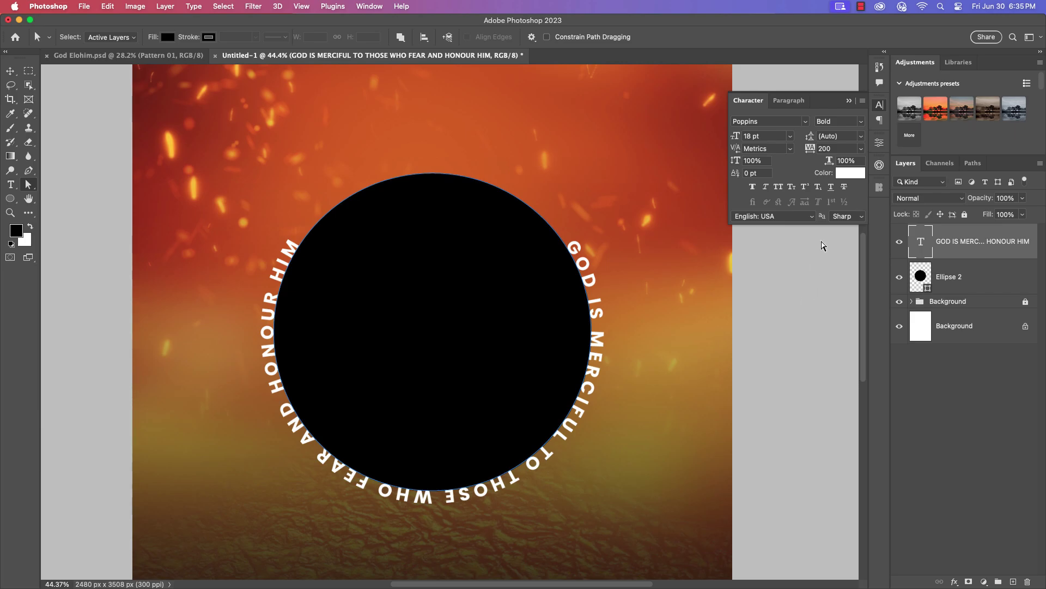
{"action": "double_click", "coordinate": [822, 149]}
{"action": "scroll", "coordinate": [821, 148], "scroll_direction": "up", "scroll_amount": 5}
{"action": "scroll", "coordinate": [819, 150], "scroll_direction": "down", "scroll_amount": 2}
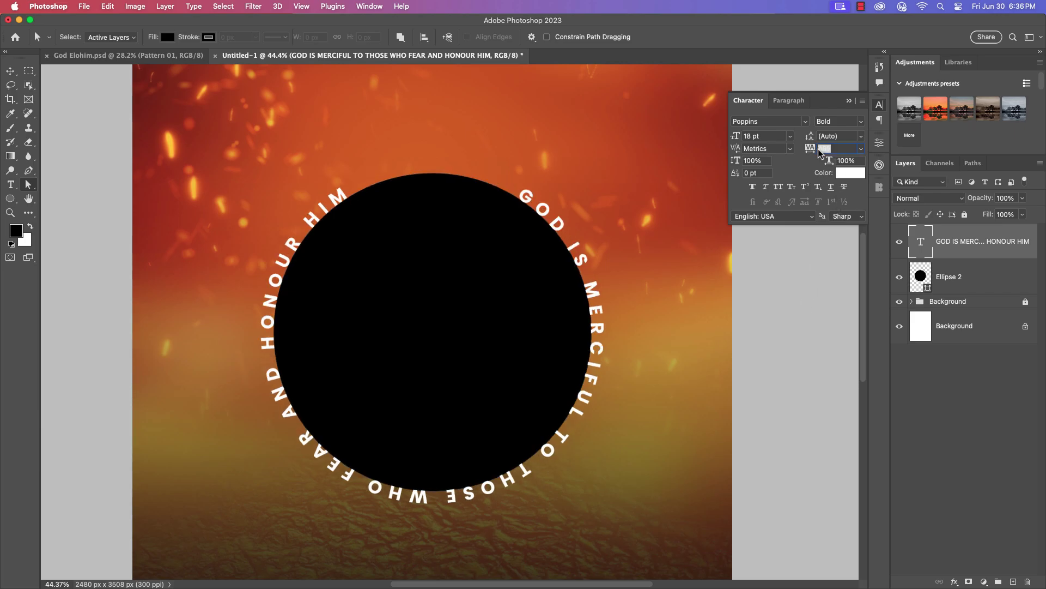
{"action": "scroll", "coordinate": [820, 150], "scroll_direction": "down", "scroll_amount": 2}
{"action": "key", "text": "Return"}
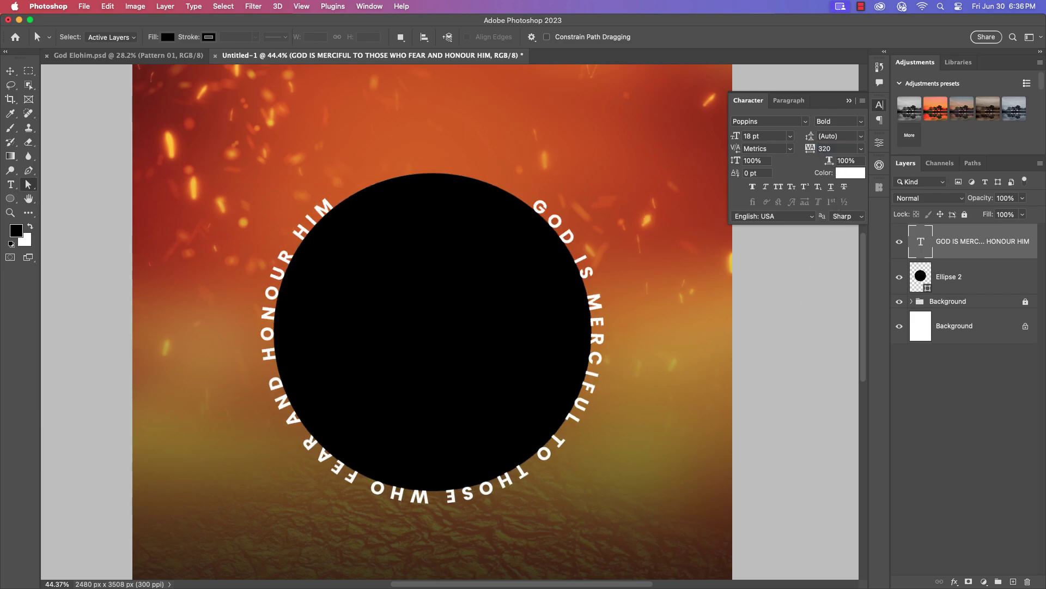
Remove the fill from the Ellipse 2 circle
{"action": "key", "text": "v"}
{"action": "left_click", "coordinate": [913, 278]}
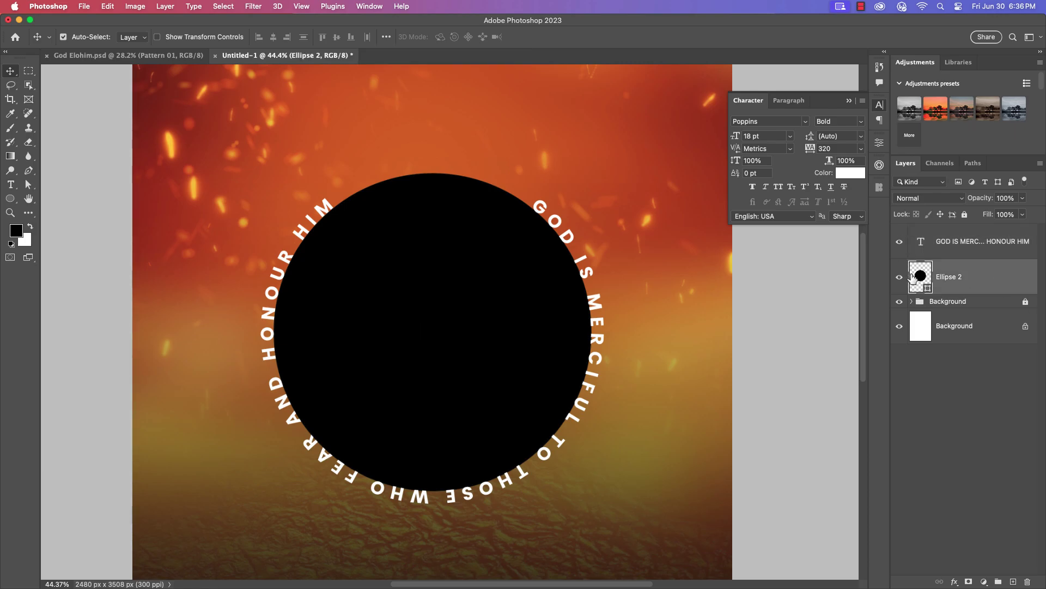
{"action": "left_click", "coordinate": [879, 187]}
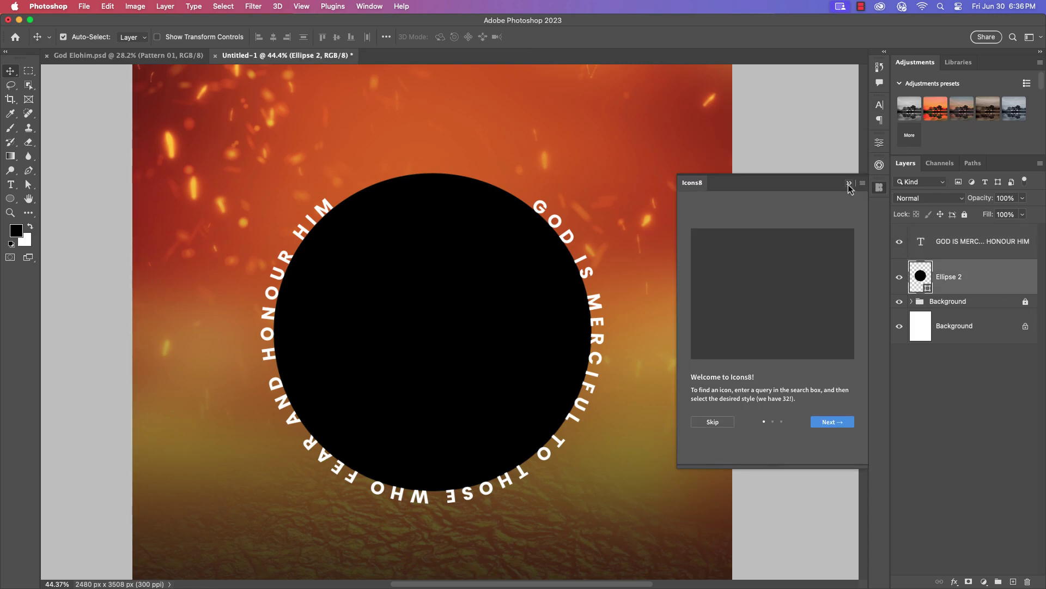
{"action": "left_click", "coordinate": [849, 184]}
{"action": "left_click", "coordinate": [878, 166]}
{"action": "left_click", "coordinate": [880, 143]}
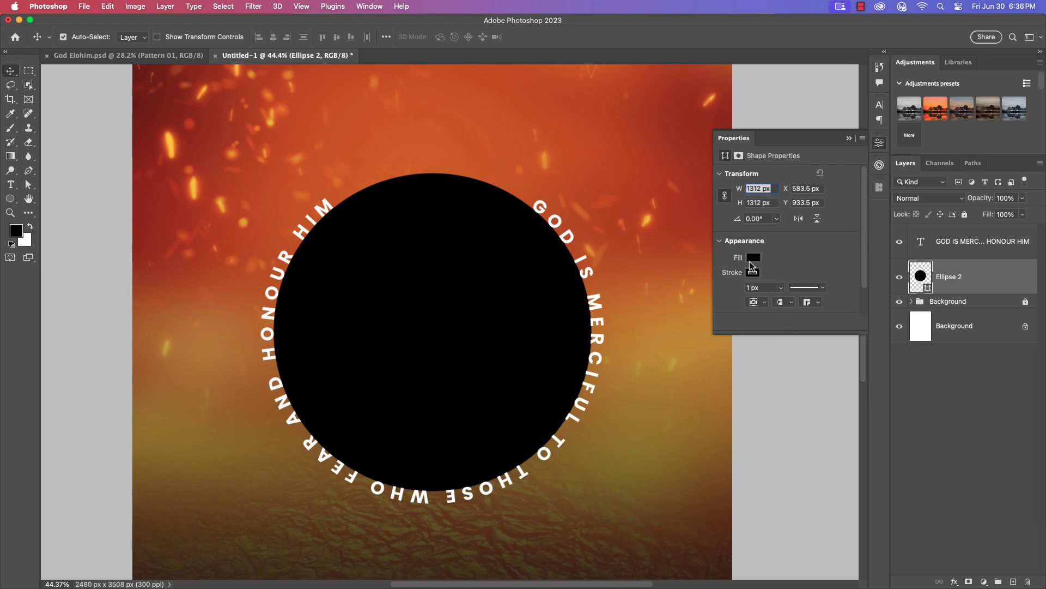
{"action": "left_click", "coordinate": [752, 257]}
{"action": "left_click", "coordinate": [729, 272]}
{"action": "left_click", "coordinate": [827, 240]}
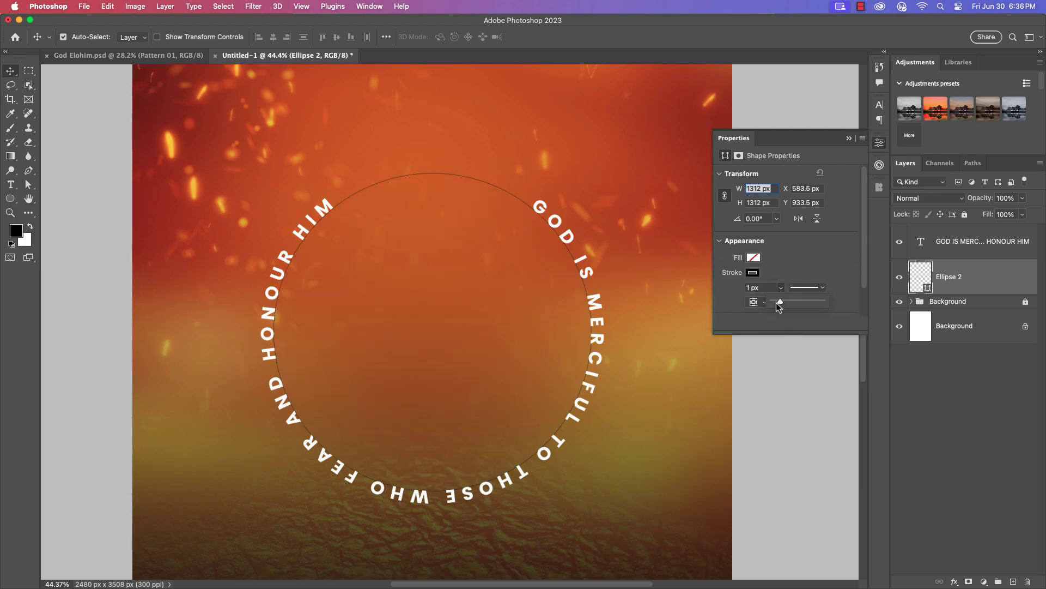
Give the circle a yellow stroke 20 px wide
{"action": "left_click_drag", "start_coordinate": [779, 305], "coordinate": [786, 302]}
{"action": "left_click", "coordinate": [754, 273]}
{"action": "left_click", "coordinate": [832, 331]}
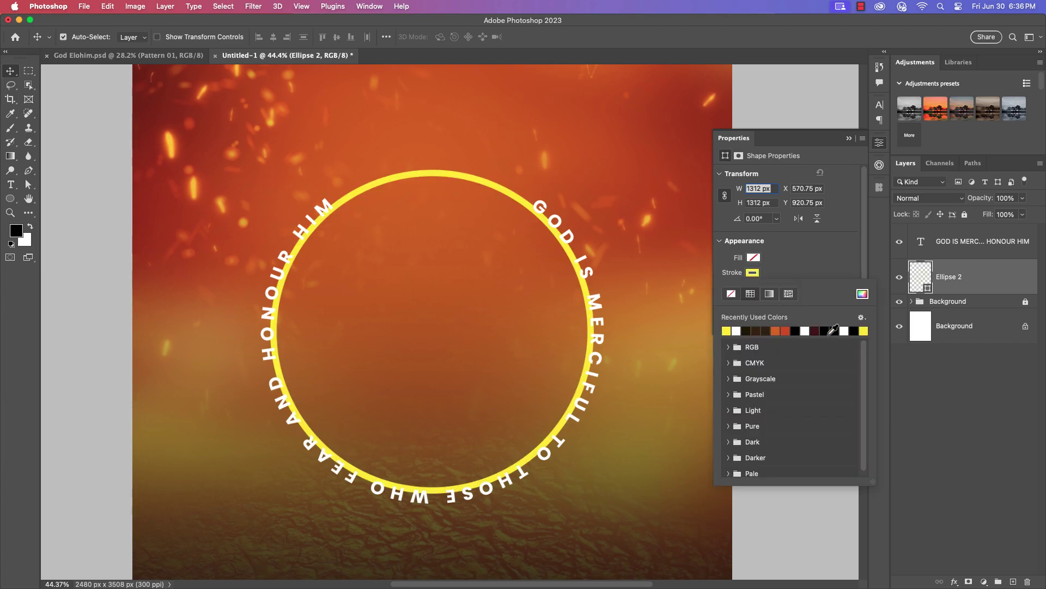
{"action": "left_click", "coordinate": [818, 267]}
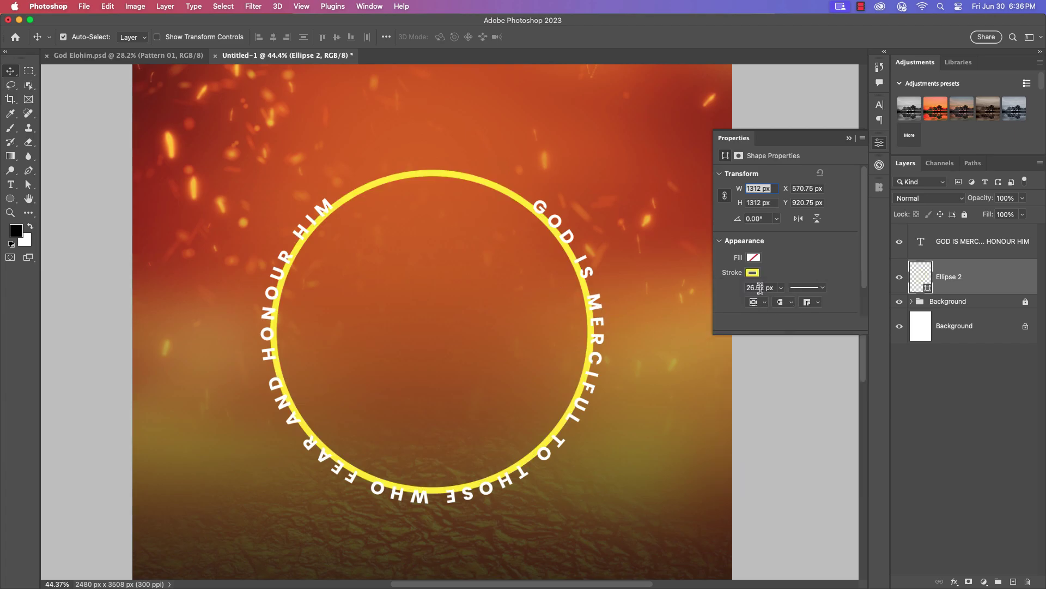
{"action": "double_click", "coordinate": [766, 288]}
{"action": "type", "text": "20"}
{"action": "key", "text": "Return"}
Add a layer mask to the Ellipse 2 ring
{"action": "scroll", "coordinate": [483, 290], "scroll_direction": "down", "scroll_amount": 5}
{"action": "scroll", "coordinate": [482, 289], "scroll_direction": "up", "scroll_amount": 3}
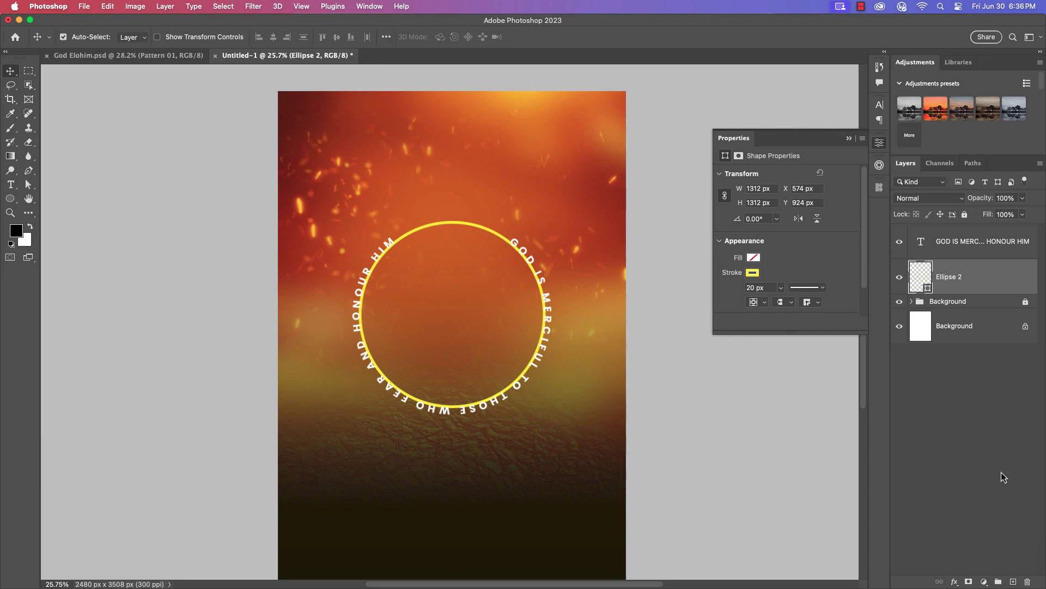
{"action": "left_click", "coordinate": [969, 582]}
{"action": "left_click", "coordinate": [999, 279]}
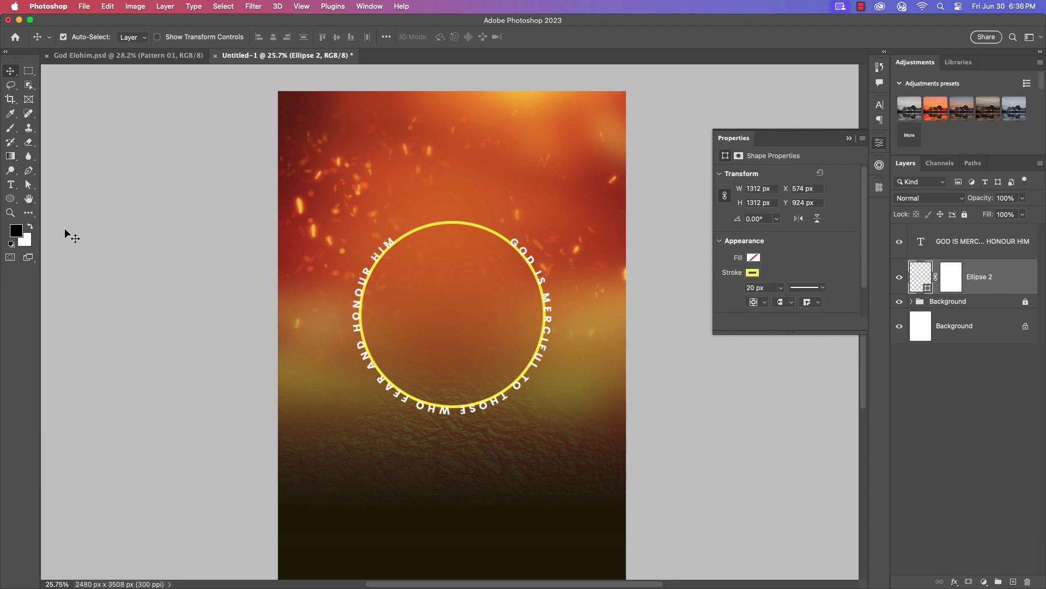
Rasterize the yellow ring and erase the part running behind the text, keeping only the upper arc between HIM and GOD
{"action": "left_click", "coordinate": [29, 142]}
{"action": "left_click", "coordinate": [65, 141]}
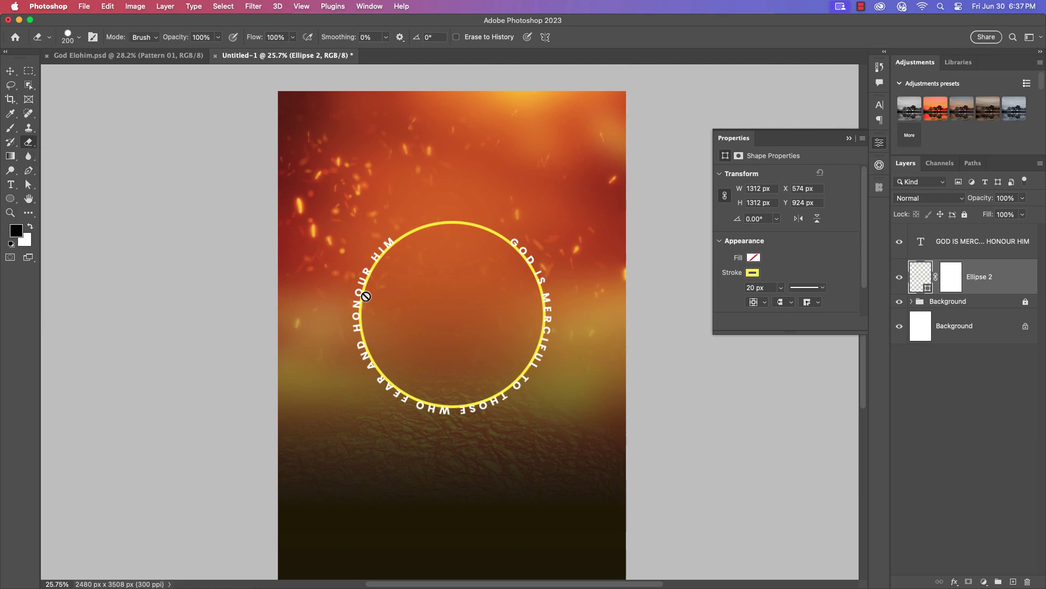
{"action": "left_click", "coordinate": [365, 296]}
{"action": "key", "text": "Return"}
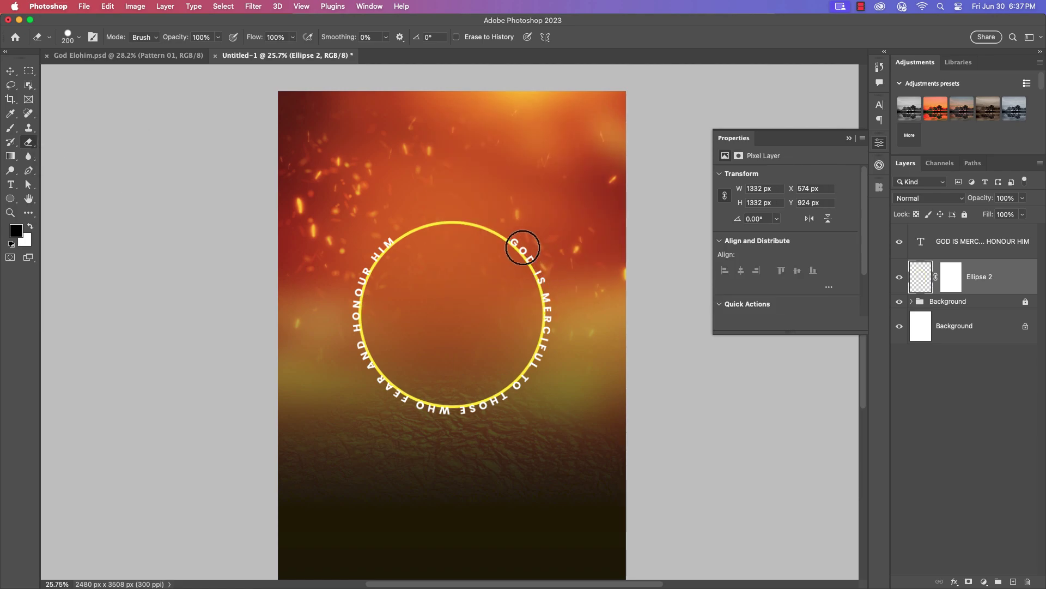
{"action": "mouse_move", "coordinate": [522, 248]}
{"action": "left_mouse_down"}
{"action": "mouse_move", "coordinate": [543, 284]}
{"action": "mouse_move", "coordinate": [542, 356]}
{"action": "mouse_move", "coordinate": [487, 398]}
{"action": "mouse_move", "coordinate": [411, 405]}
{"action": "mouse_move", "coordinate": [364, 331]}
{"action": "mouse_move", "coordinate": [383, 251]}
{"action": "left_mouse_up"}
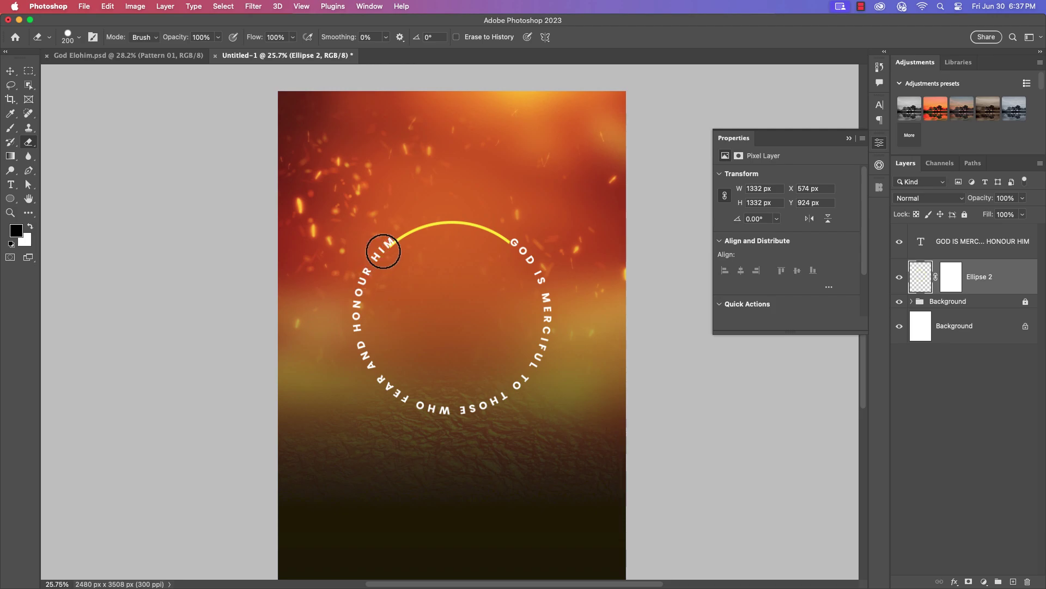
{"action": "scroll", "coordinate": [468, 301], "scroll_direction": "up", "scroll_amount": 5}
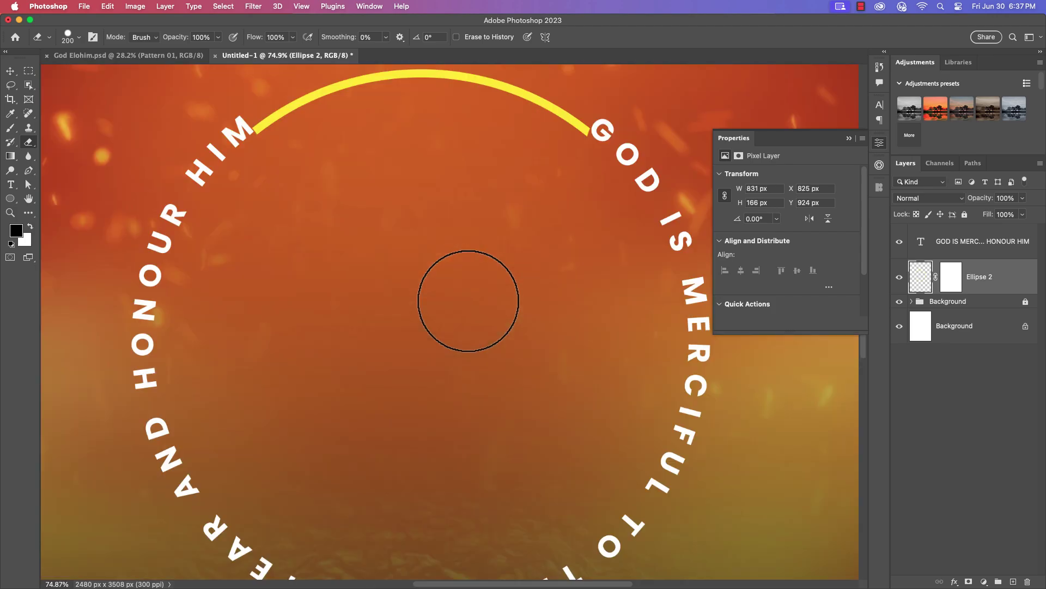
{"action": "scroll", "coordinate": [468, 301], "scroll_direction": "down", "scroll_amount": 5}
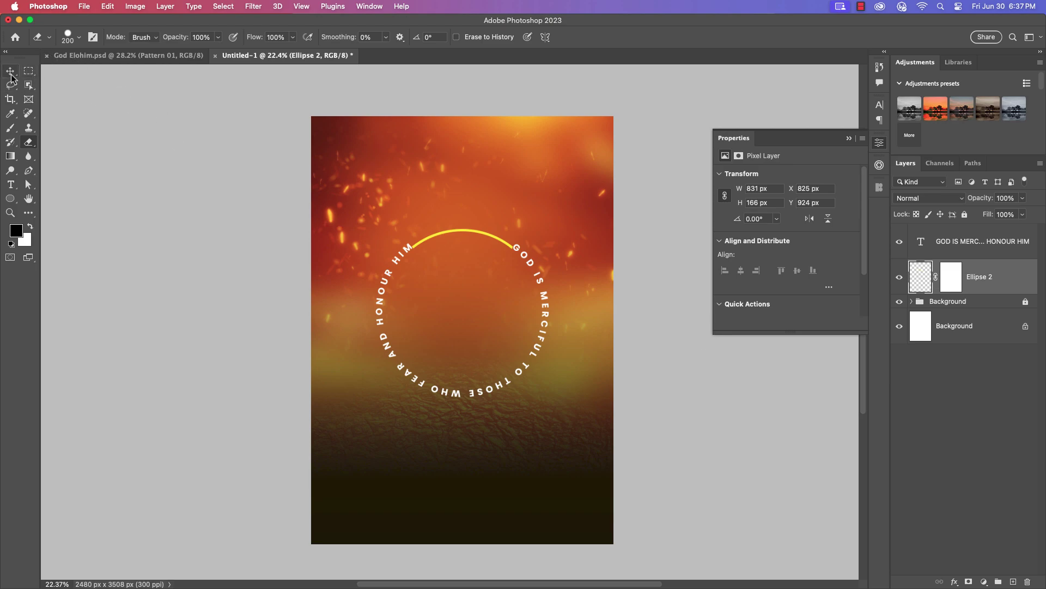
{"action": "left_click", "coordinate": [11, 76]}
{"action": "scroll", "coordinate": [477, 321], "scroll_direction": "up", "scroll_amount": 1}
{"action": "scroll", "coordinate": [410, 339], "scroll_direction": "up", "scroll_amount": 1}
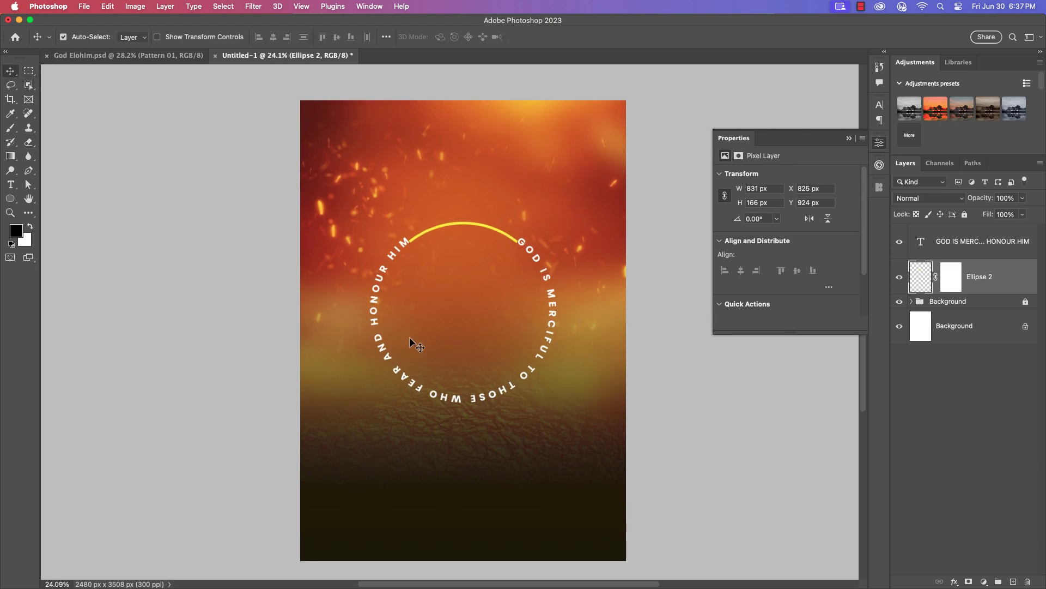
{"action": "scroll", "coordinate": [466, 382], "scroll_direction": "down", "scroll_amount": 2}
{"action": "scroll", "coordinate": [466, 381], "scroll_direction": "up", "scroll_amount": 1}
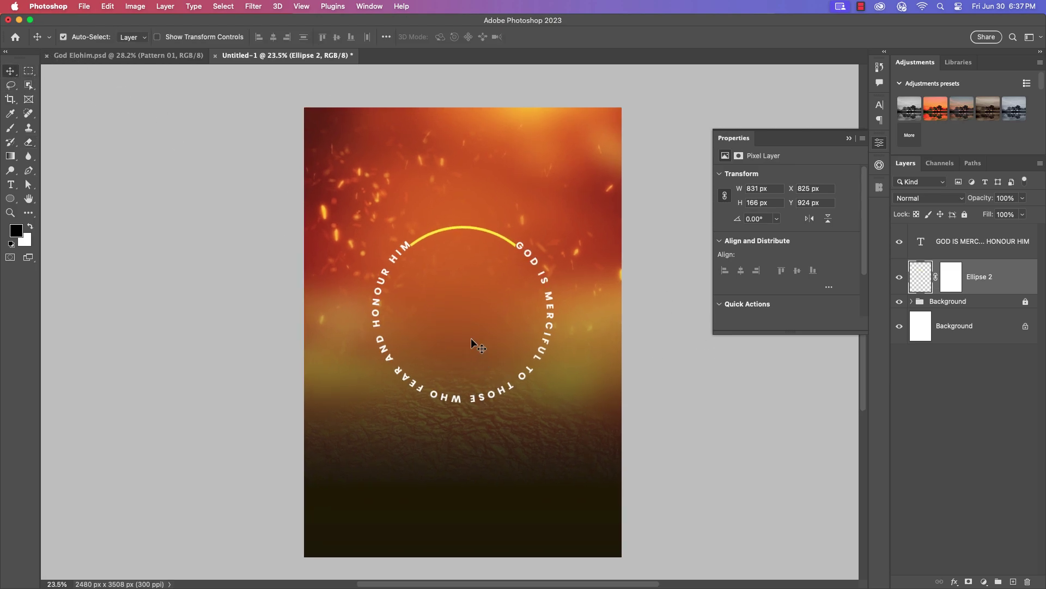
Scale down the circular text and the yellow arc together, keeping them horizontally centred in the upper half of the flyer
{"action": "left_click", "coordinate": [994, 243]}
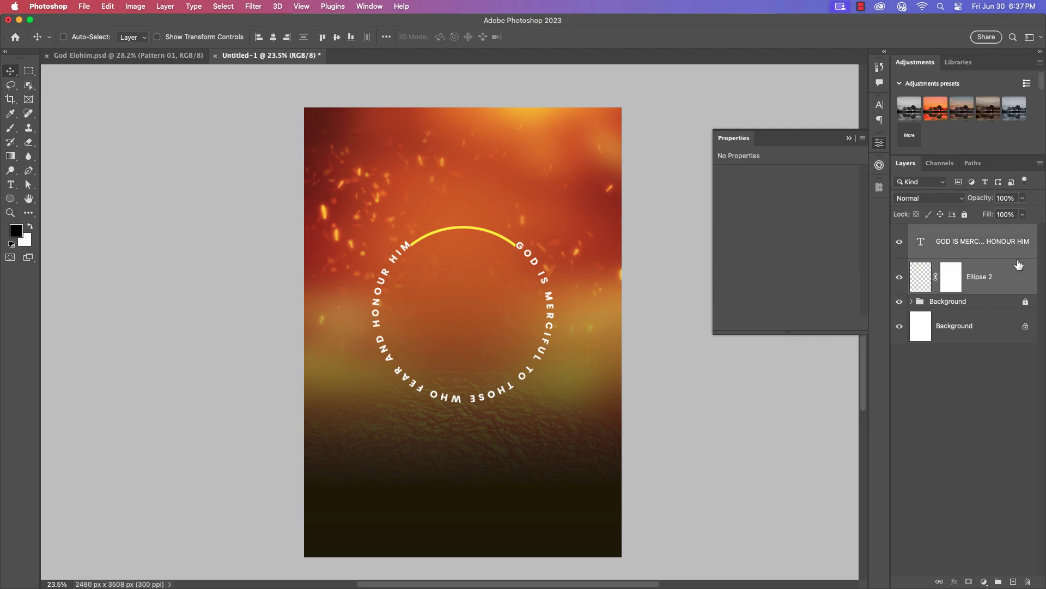
{"action": "key", "text": "super+t"}
{"action": "left_click_drag", "start_coordinate": [554, 318], "coordinate": [538, 303]}
{"action": "left_click", "coordinate": [597, 36]}
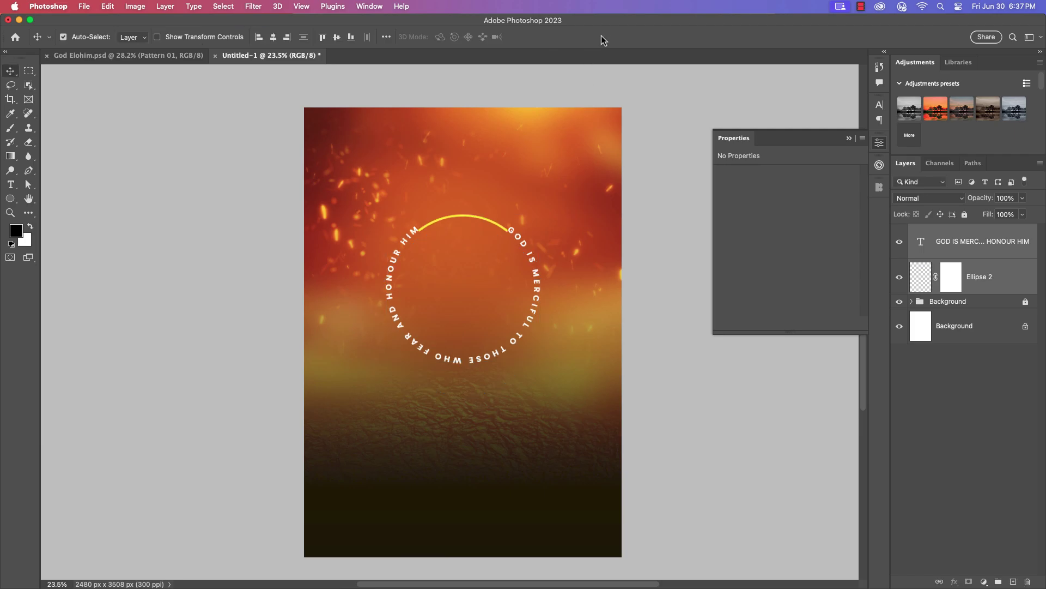
Add a separate text layer reading GOD above the upper left of the text ring
{"action": "scroll", "coordinate": [505, 322], "scroll_direction": "up", "scroll_amount": 3}
{"action": "left_click", "coordinate": [987, 251]}
{"action": "key", "text": "t"}
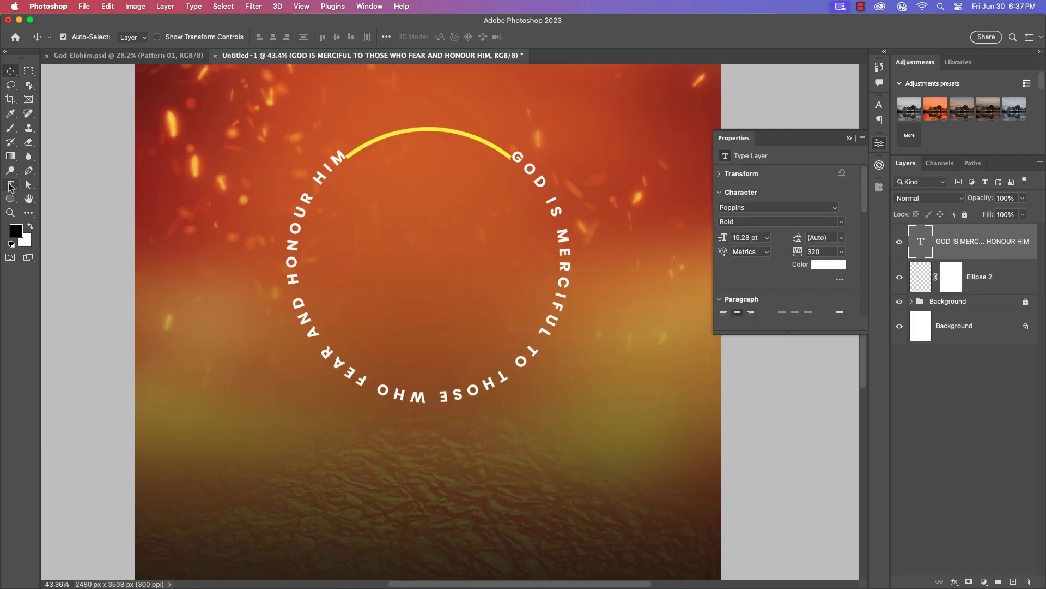
{"action": "left_click", "coordinate": [277, 109]}
{"action": "type", "text": "g"}
{"action": "key", "text": "BackSpace"}
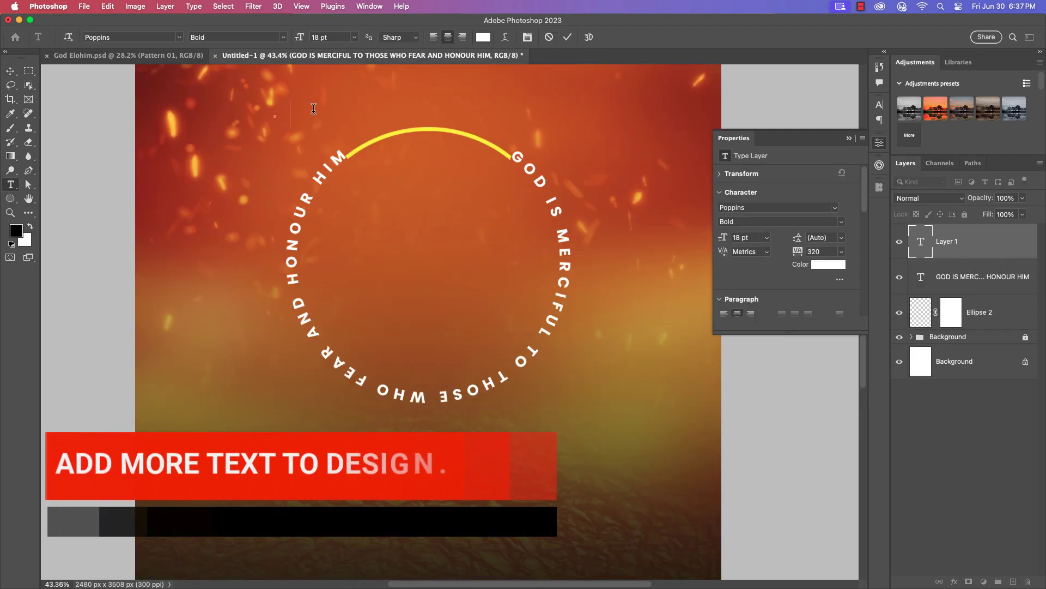
{"action": "type", "text": "GOD"}
{"action": "left_click", "coordinate": [12, 75]}
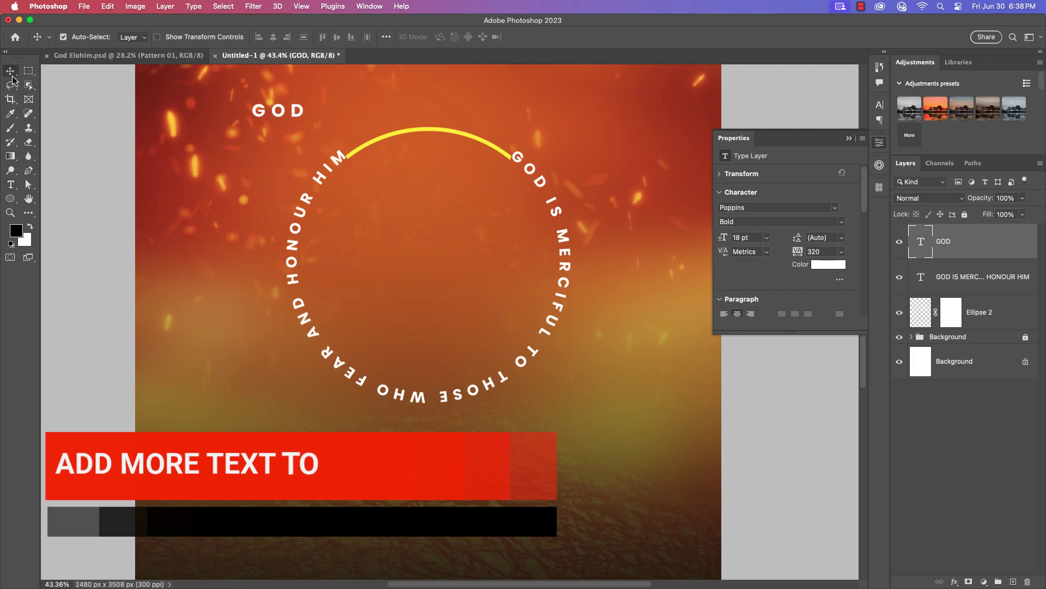
Set the GOD text to the font The Unlimited Sans with tracking 0
{"action": "left_click", "coordinate": [879, 104]}
{"action": "left_click", "coordinate": [805, 121]}
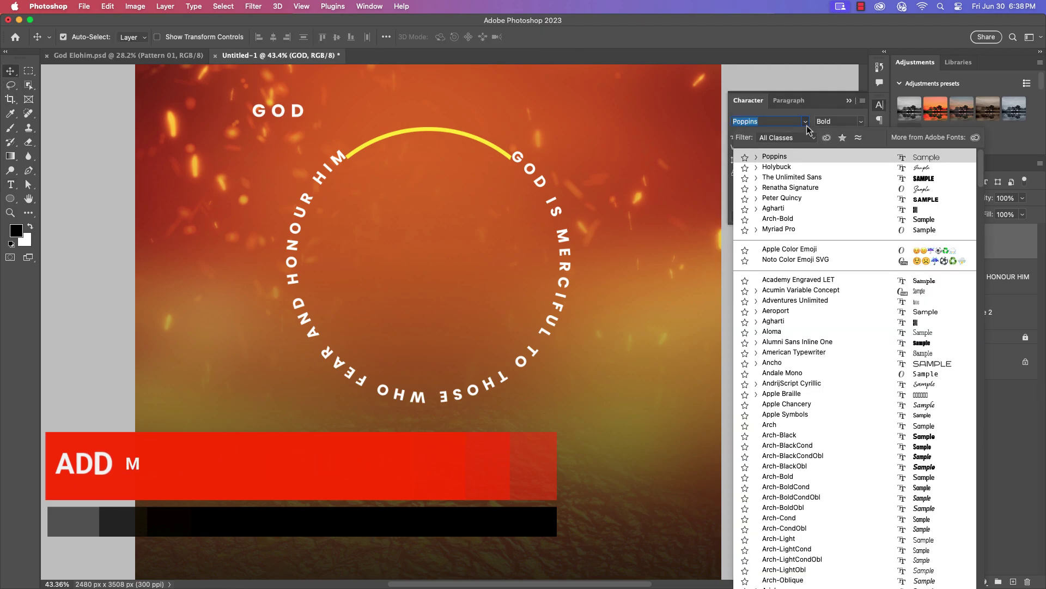
{"action": "left_click", "coordinate": [799, 179]}
{"action": "left_click", "coordinate": [860, 149]}
{"action": "left_click", "coordinate": [831, 233]}
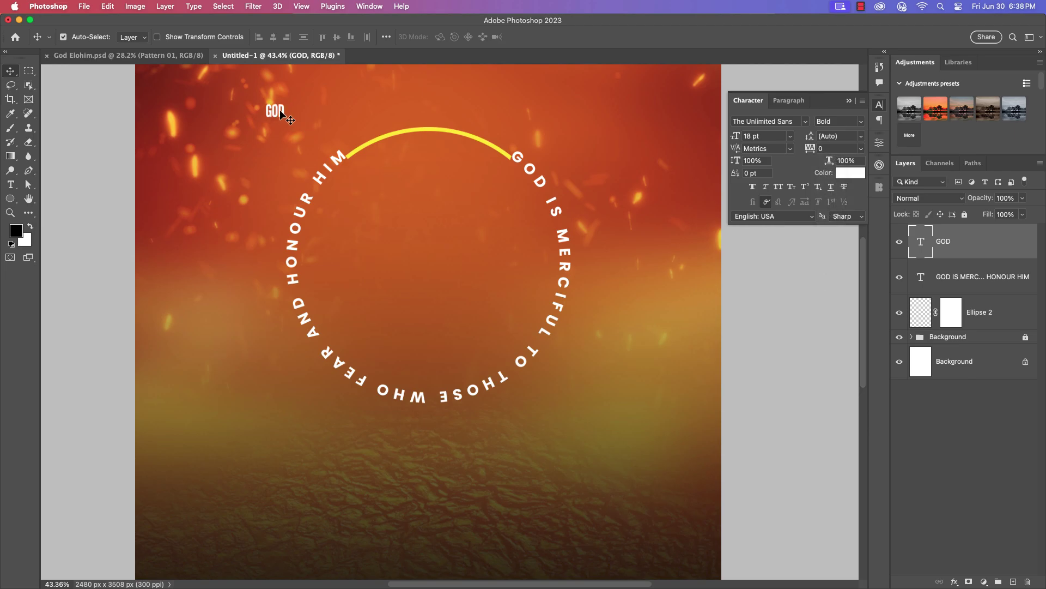
Move GOD inside the text ring and enlarge it to about 167.5 pt, centred under the yellow arc
{"action": "left_click_drag", "start_coordinate": [273, 105], "coordinate": [521, 242]}
{"action": "key", "text": "super+t"}
{"action": "left_click", "coordinate": [596, 36]}
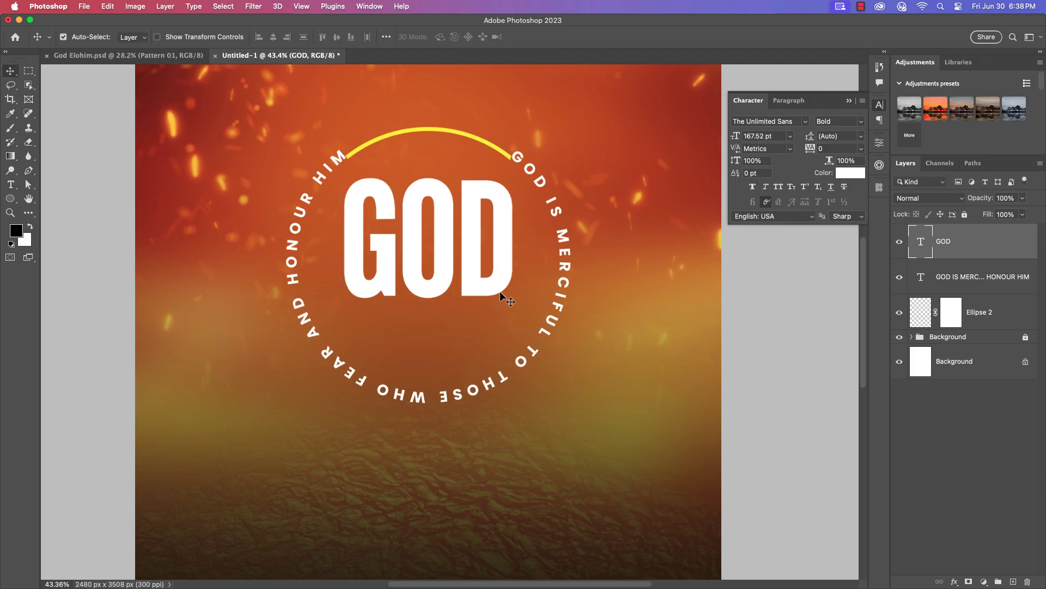
Duplicate the GOD text below the ring and replace the copy's wording with Elohim
{"action": "scroll", "coordinate": [484, 280], "scroll_direction": "down", "scroll_amount": 2}
{"action": "left_click_drag", "start_coordinate": [490, 283], "coordinate": [494, 450]}
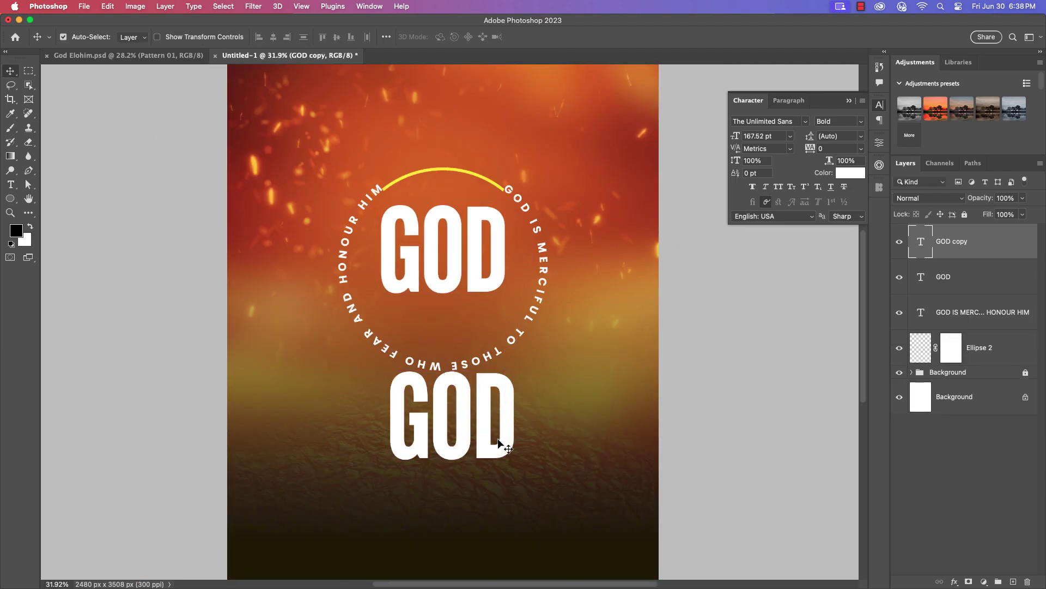
{"action": "double_click", "coordinate": [480, 431]}
{"action": "type", "text": "ELO"}
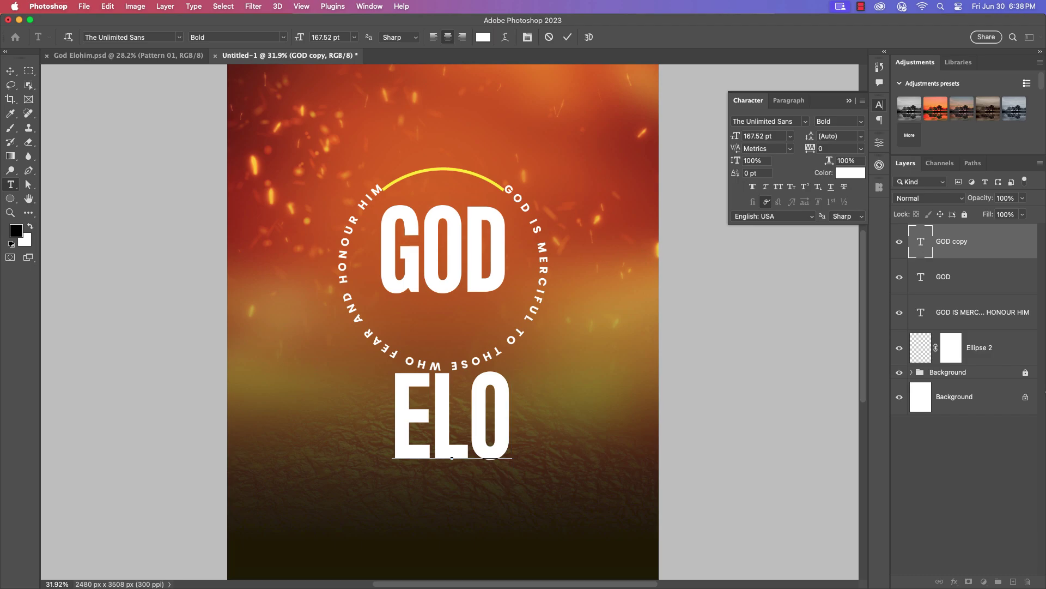
{"action": "type", "text": "HIM"}
{"action": "key", "text": "BackSpace"}
{"action": "key", "text": "BackSpace"}
{"action": "key", "text": "BackSpace"}
{"action": "key", "text": "BackSpace"}
{"action": "key", "text": "BackSpace"}
{"action": "key", "text": "BackSpace"}
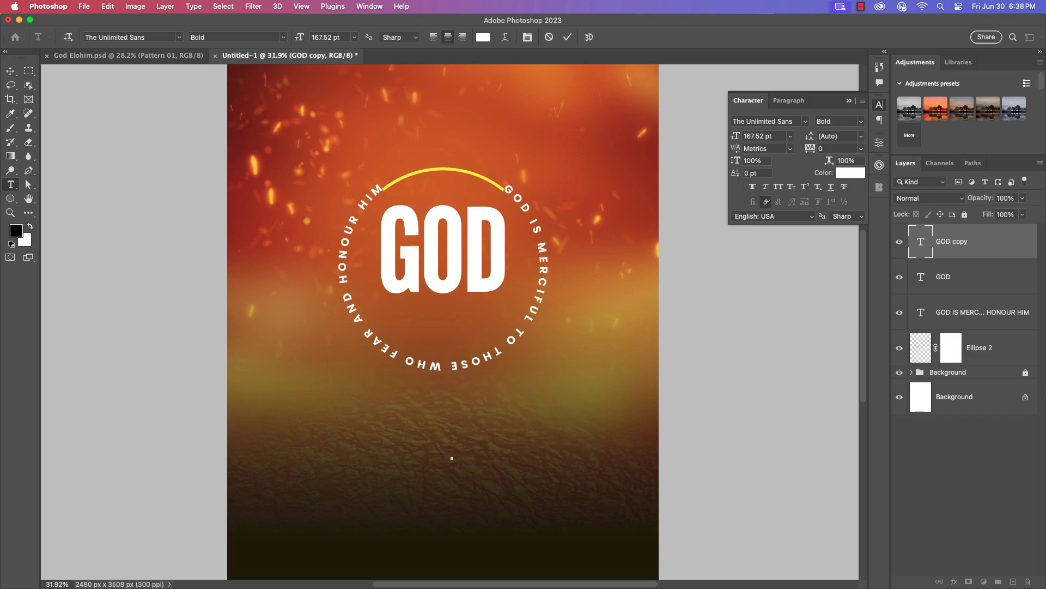
{"action": "type", "text": "ELOHIM"}
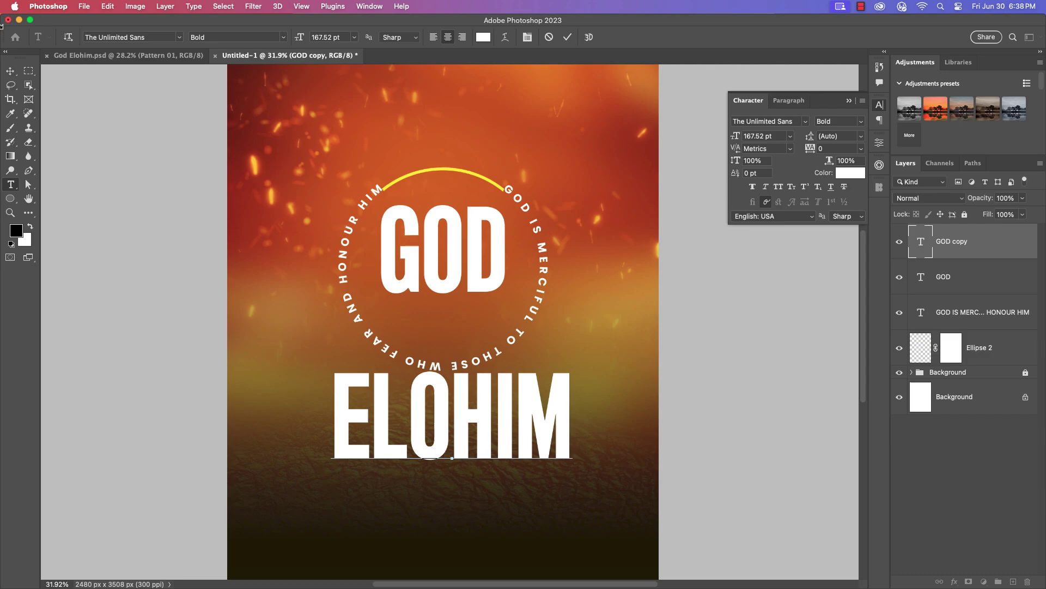
{"action": "left_click", "coordinate": [10, 71]}
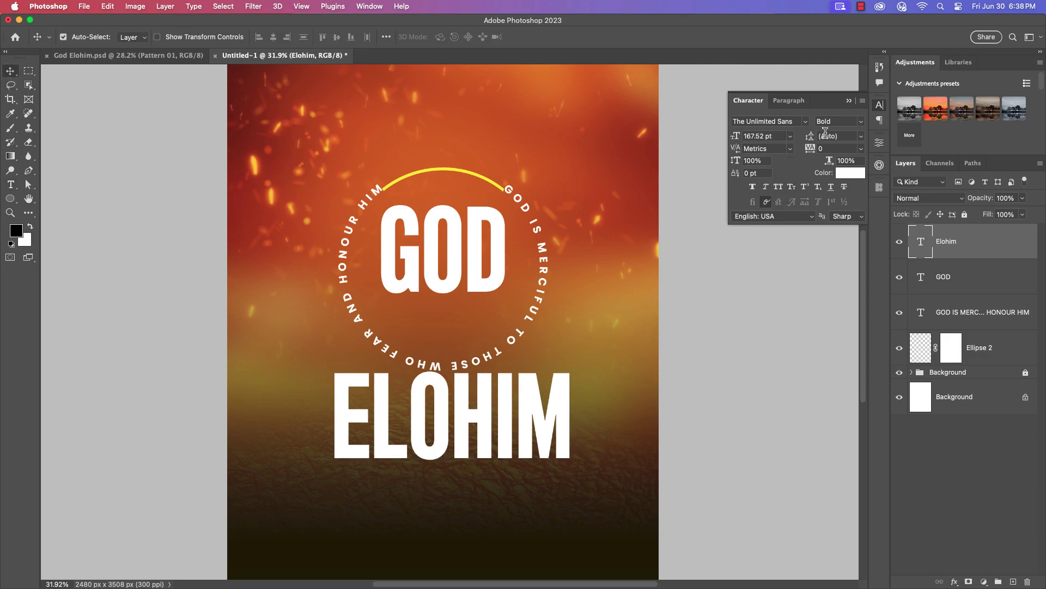
Set Elohim in the Holybuck font, scale it down to about 67 pt and place it under GOD inside the ring
{"action": "left_click", "coordinate": [806, 122]}
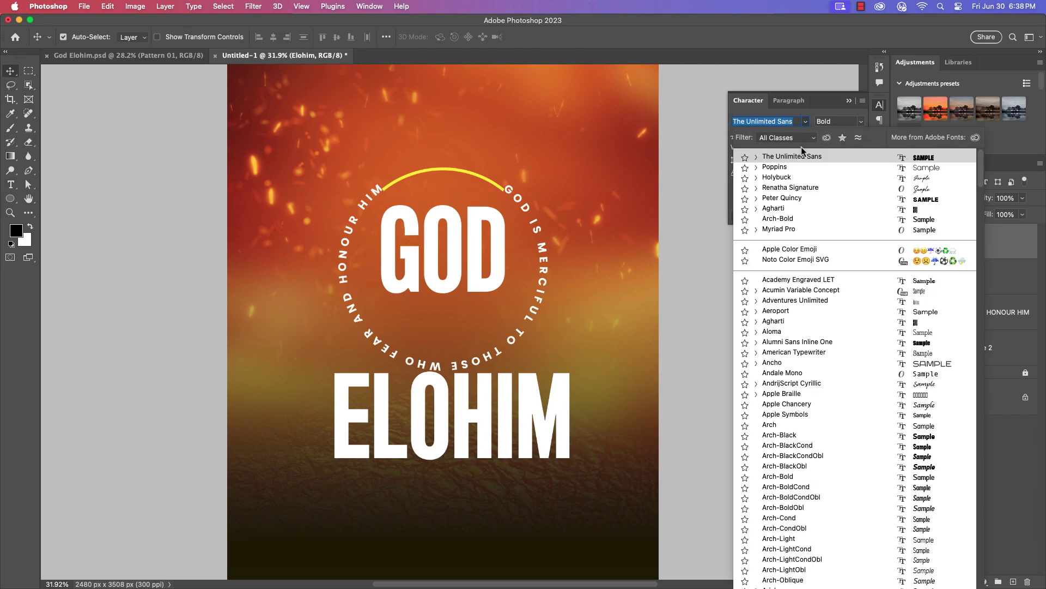
{"action": "left_click", "coordinate": [777, 178]}
{"action": "left_click_drag", "start_coordinate": [525, 466], "coordinate": [532, 456]}
{"action": "key", "text": "super+t"}
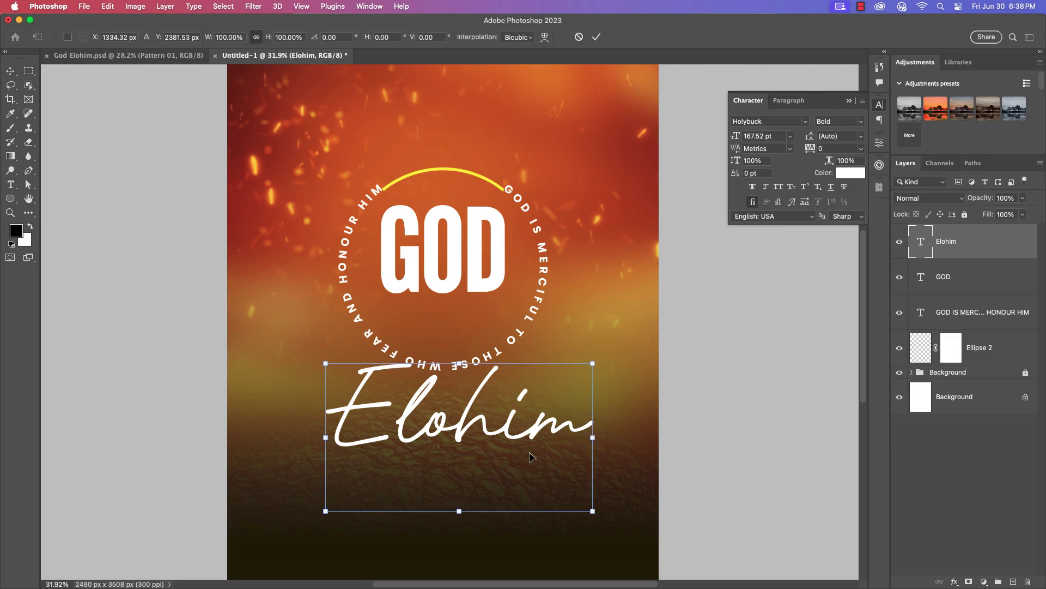
{"action": "left_click_drag", "start_coordinate": [592, 437], "coordinate": [456, 315]}
{"action": "left_click", "coordinate": [596, 37]}
Colour Elohim with the yellow sampled from the arc and shift it slightly down below GOD
{"action": "scroll", "coordinate": [469, 311], "scroll_direction": "up", "scroll_amount": 3}
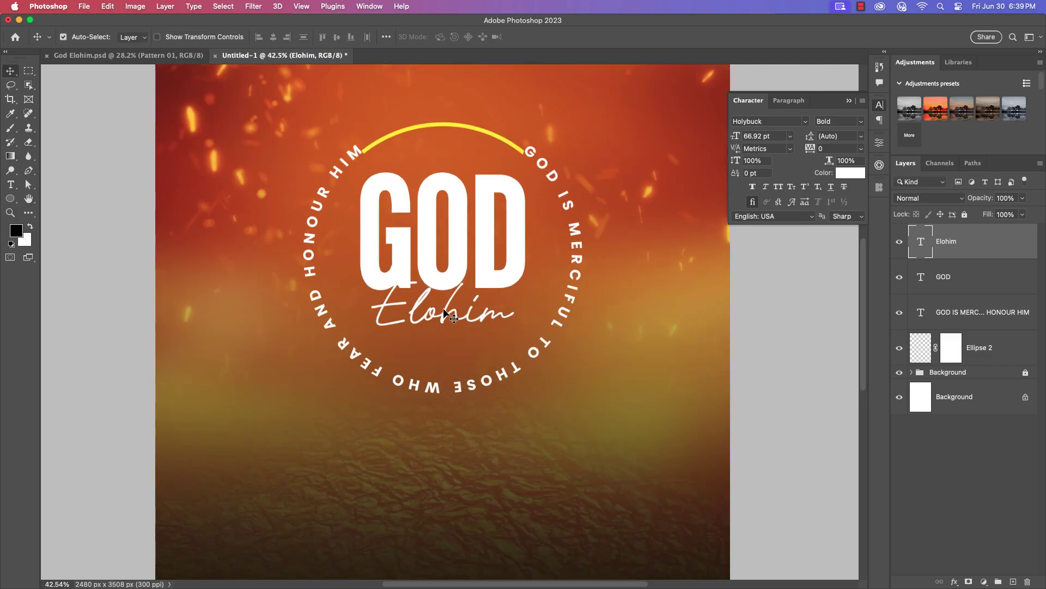
{"action": "left_click", "coordinate": [850, 173]}
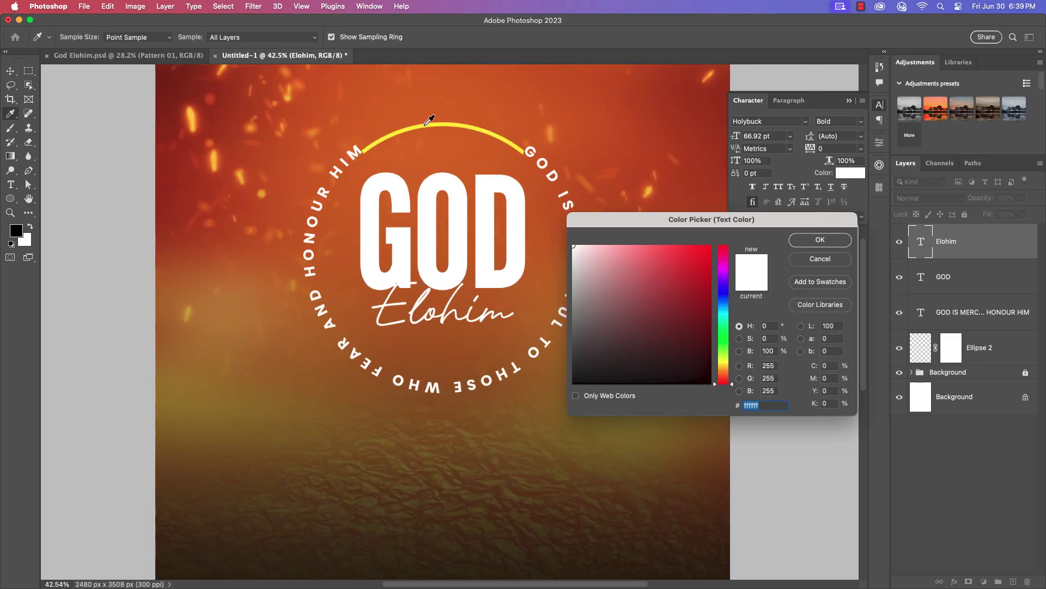
{"action": "left_click", "coordinate": [429, 120]}
{"action": "left_click", "coordinate": [820, 240]}
{"action": "key", "text": "v"}
{"action": "left_click_drag", "start_coordinate": [414, 311], "coordinate": [418, 326]}
Enlarge the GOD text to about 184 pt inside the ring
{"action": "left_click", "coordinate": [439, 280]}
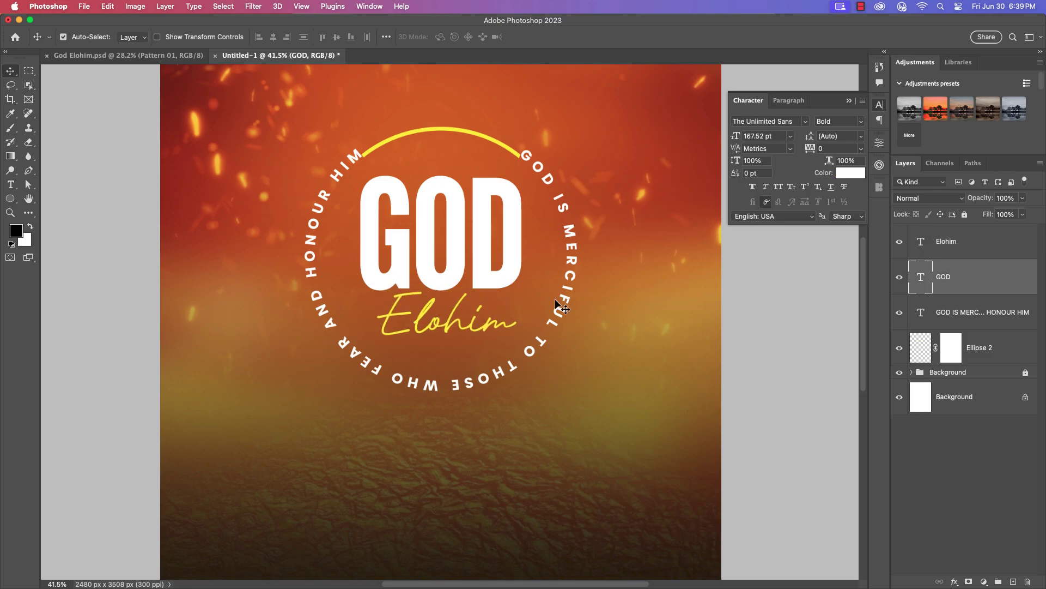
{"action": "key", "text": "ctrl+t"}
{"action": "mouse_move", "coordinate": [527, 257]}
{"action": "left_mouse_down"}
{"action": "mouse_move", "coordinate": [545, 247]}
{"action": "mouse_move", "coordinate": [533, 250]}
{"action": "left_mouse_up"}
{"action": "key", "text": "Return"}
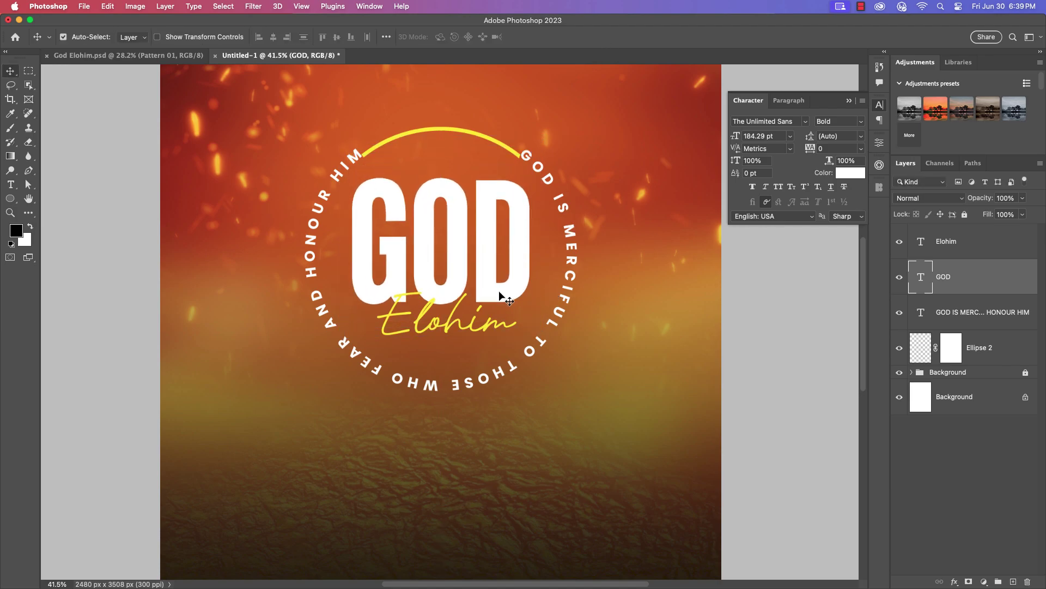
Bring the flame logo from God Elohim.psd into the flyer and scale it to sit over the yellow arc above GOD
{"action": "scroll", "coordinate": [494, 290], "scroll_direction": "down", "scroll_amount": 5}
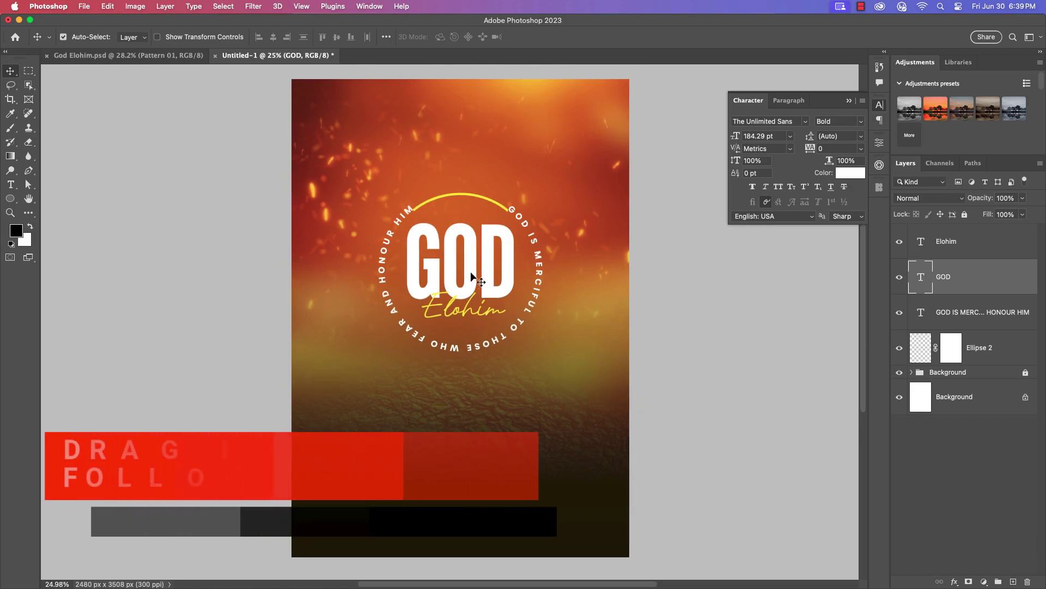
{"action": "left_click", "coordinate": [129, 55]}
{"action": "left_click_drag", "start_coordinate": [545, 213], "coordinate": [461, 216]}
{"action": "key", "text": "cmd+t"}
{"action": "left_click", "coordinate": [596, 37]}
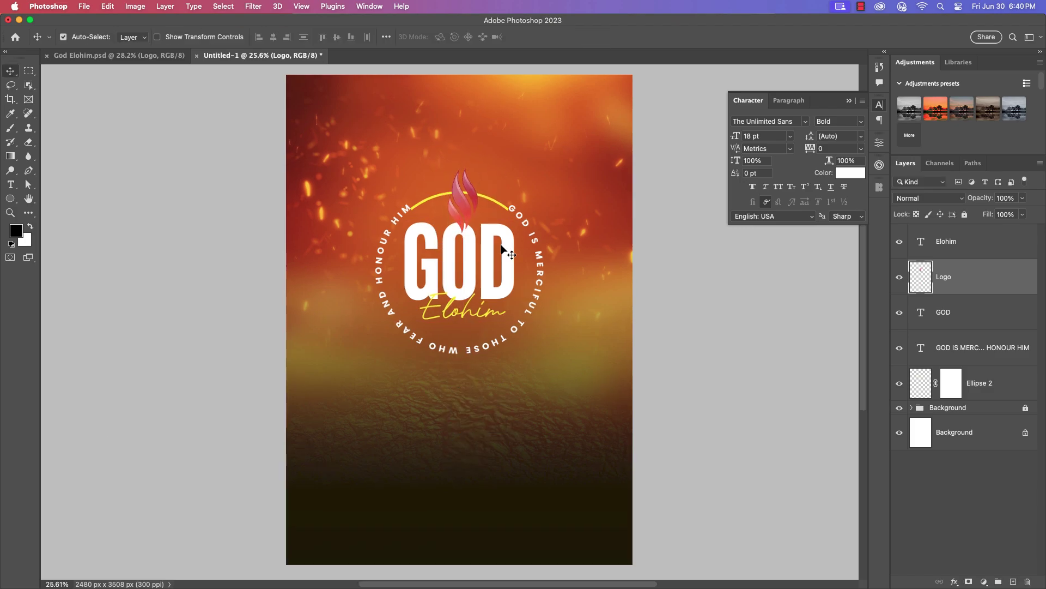
Move GOD slightly up and align the flame logo above its letter O
{"action": "scroll", "coordinate": [479, 233], "scroll_direction": "up", "scroll_amount": 3}
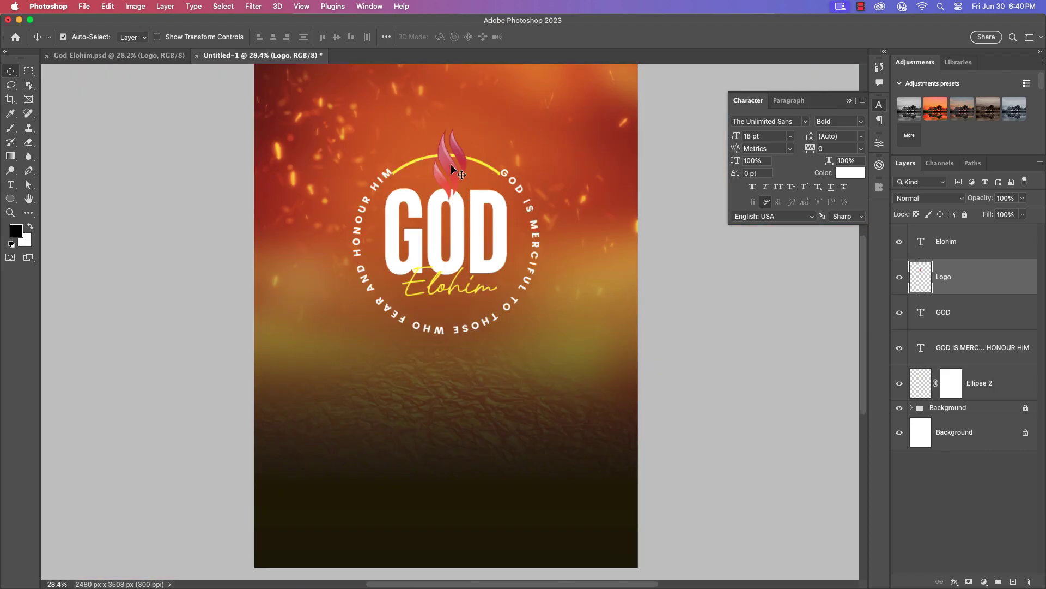
{"action": "left_click_drag", "start_coordinate": [450, 165], "coordinate": [449, 168]}
{"action": "left_click_drag", "start_coordinate": [479, 222], "coordinate": [472, 216]}
{"action": "left_click_drag", "start_coordinate": [449, 165], "coordinate": [446, 163]}
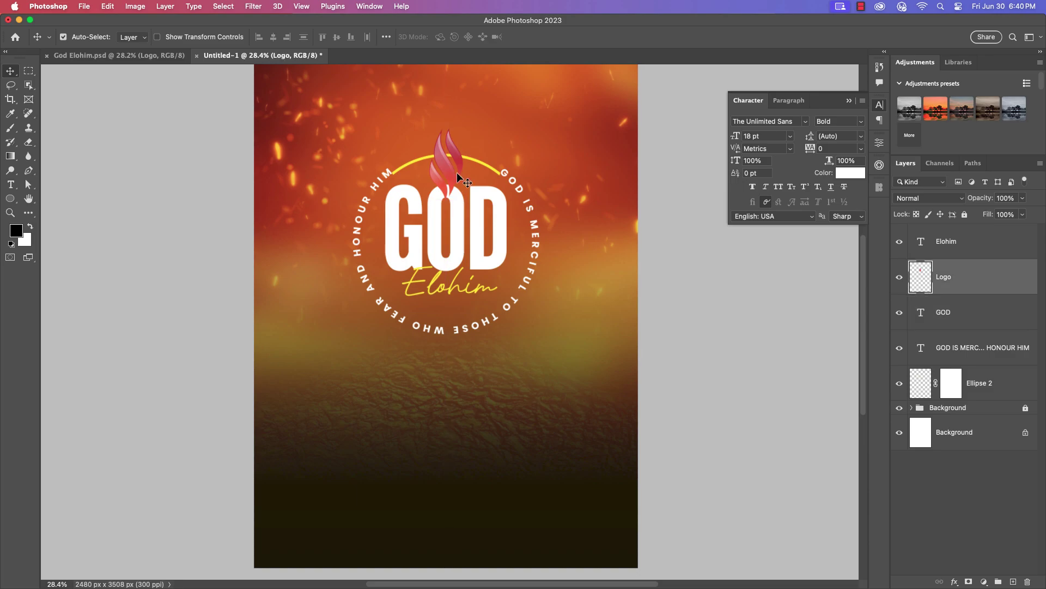
Move the flame logo up so that only its lower tip overlaps the O of GOD
{"action": "scroll", "coordinate": [449, 202], "scroll_direction": "up", "scroll_amount": 2}
{"action": "scroll", "coordinate": [462, 188], "scroll_direction": "up", "scroll_amount": 2}
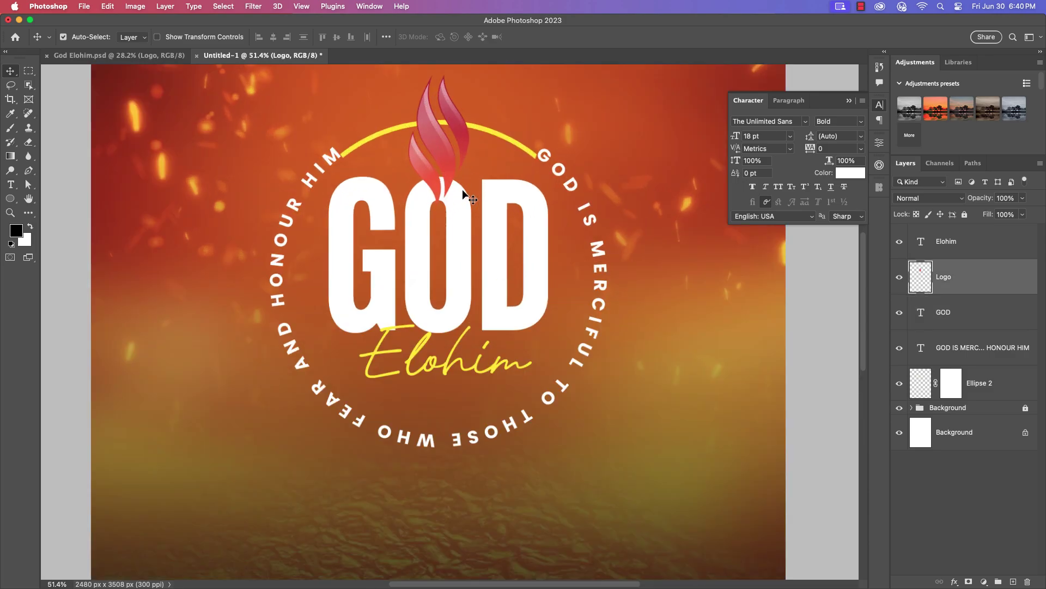
{"action": "left_click_drag", "start_coordinate": [463, 164], "coordinate": [473, 213], "text": "alt"}
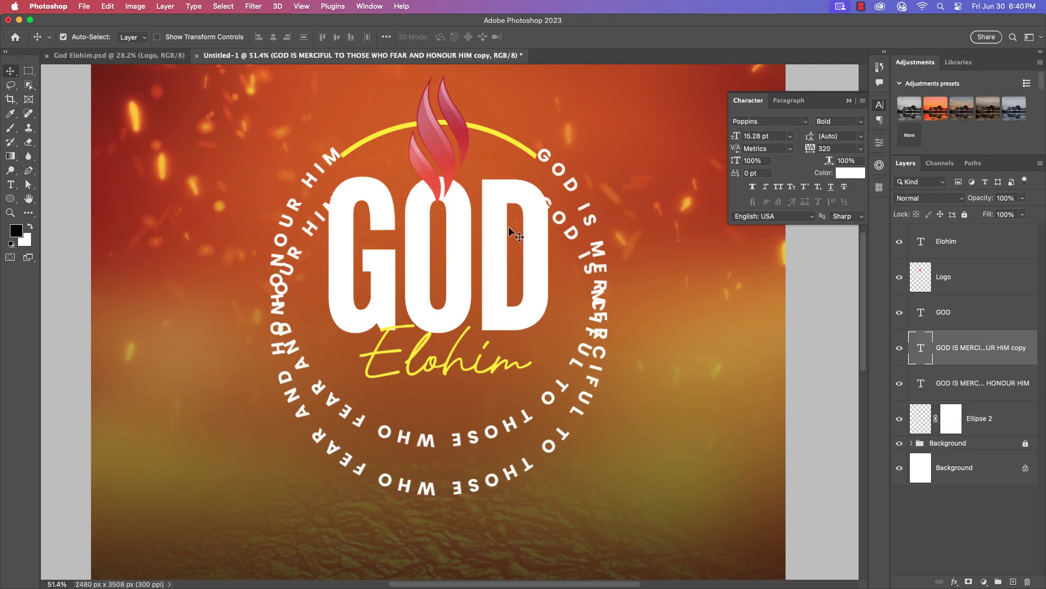
{"action": "key", "text": "super+z"}
{"action": "scroll", "coordinate": [468, 218], "scroll_direction": "up", "scroll_amount": 4}
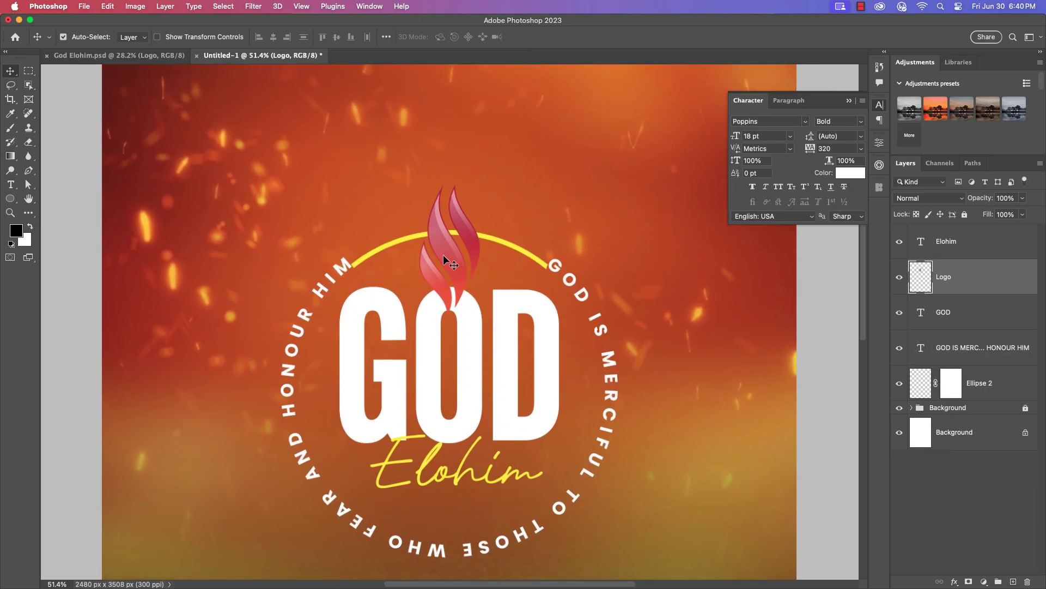
{"action": "left_click_drag", "start_coordinate": [443, 254], "coordinate": [446, 242]}
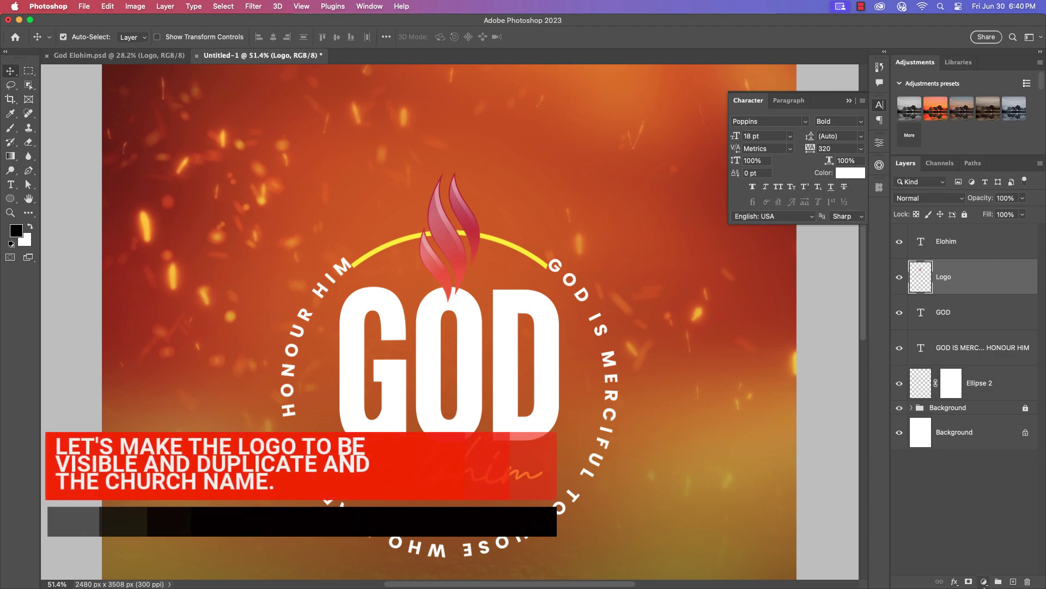
Add a Hue/Saturation adjustment clipped to the Logo layer and turn on Colorize
{"action": "left_click", "coordinate": [984, 582]}
{"action": "left_click", "coordinate": [998, 513]}
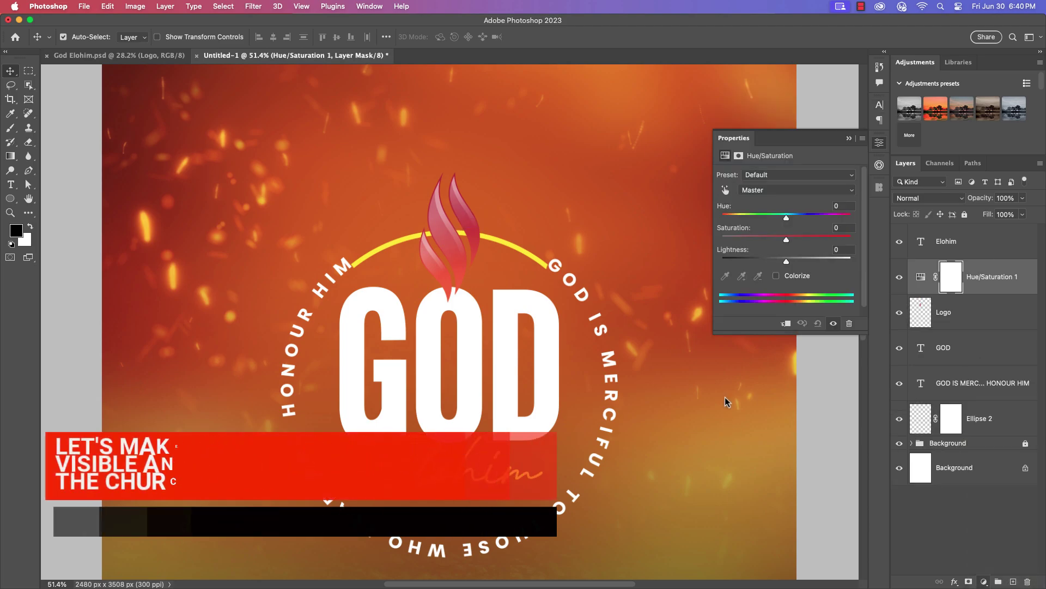
{"action": "left_click", "coordinate": [777, 276]}
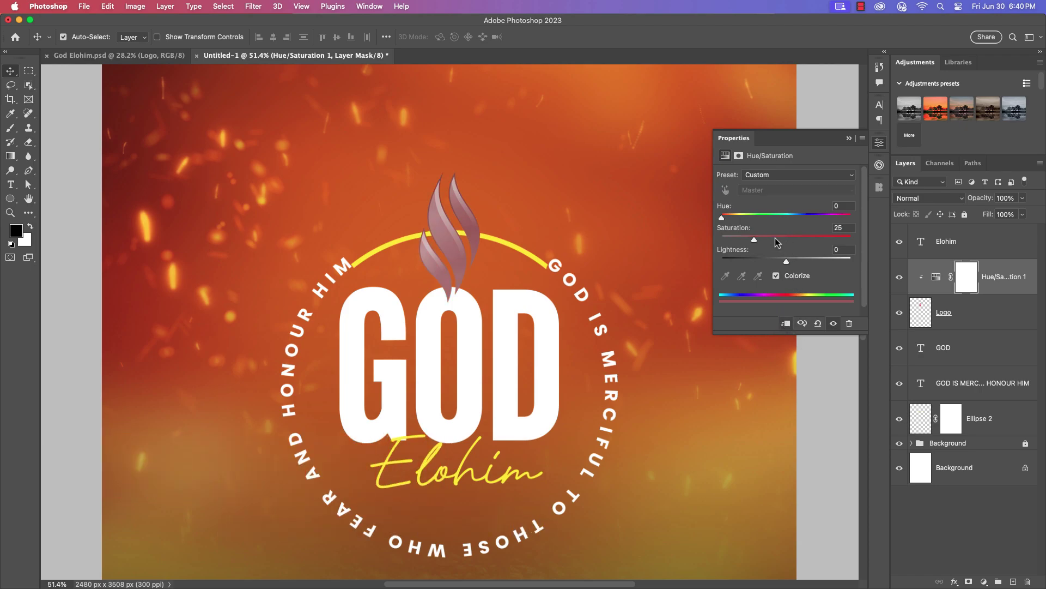
Colour the flame logo vivid red with Hue 0, Saturation 100 and Lightness 0
{"action": "left_click_drag", "start_coordinate": [722, 217], "coordinate": [850, 240]}
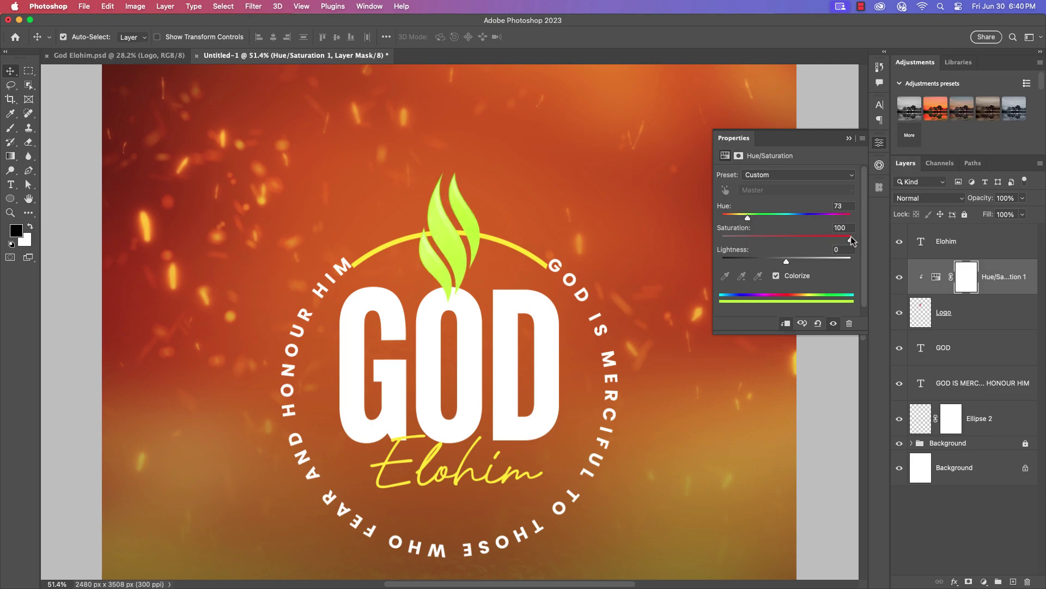
{"action": "mouse_move", "coordinate": [747, 218]}
{"action": "left_mouse_down"}
{"action": "mouse_move", "coordinate": [734, 221]}
{"action": "mouse_move", "coordinate": [745, 221]}
{"action": "left_mouse_up"}
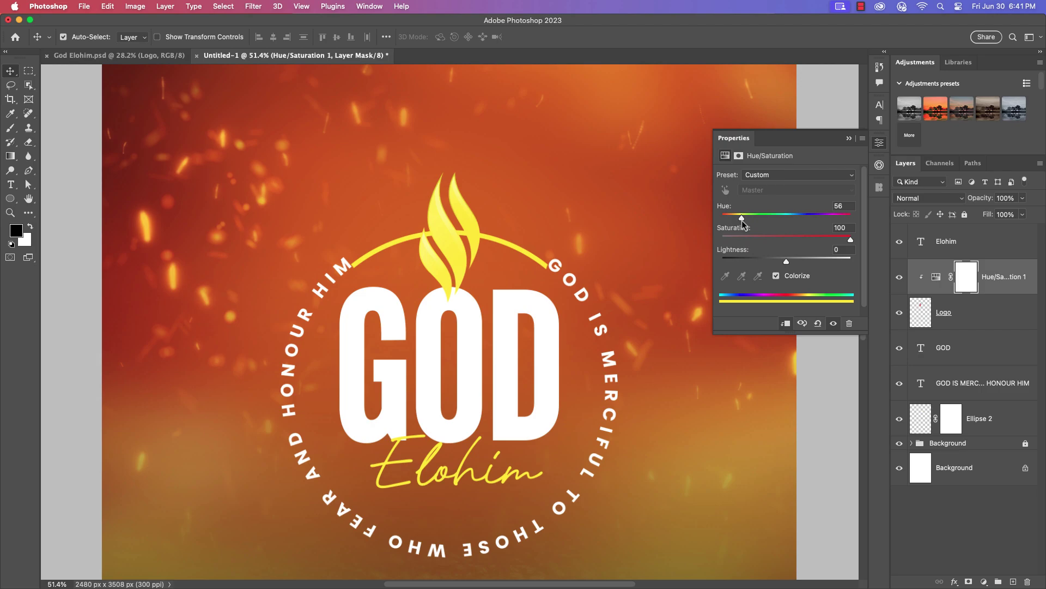
{"action": "left_click_drag", "start_coordinate": [743, 222], "coordinate": [722, 223]}
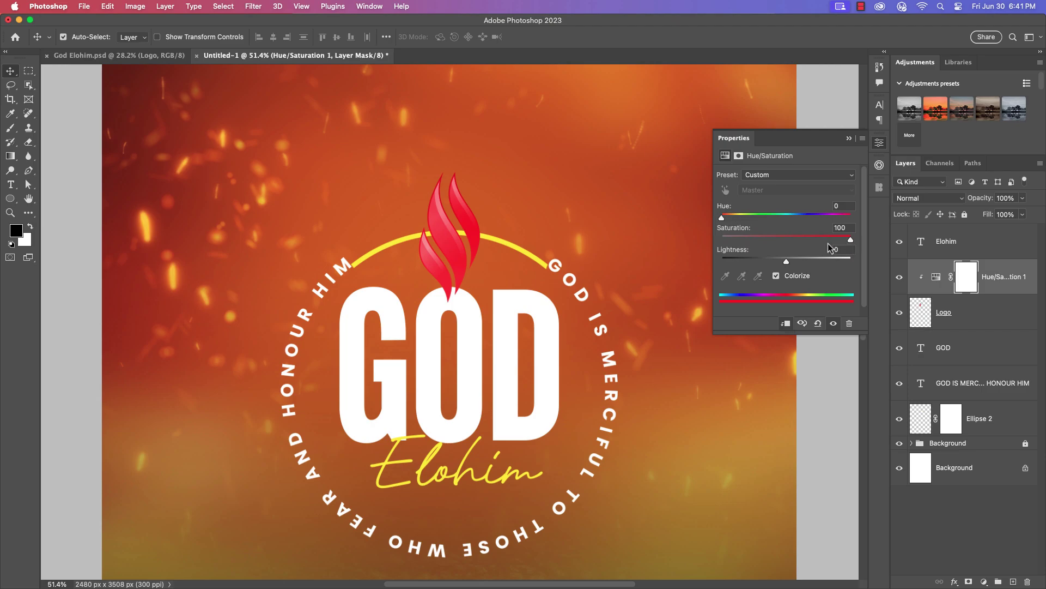
{"action": "left_click_drag", "start_coordinate": [788, 266], "coordinate": [787, 265]}
{"action": "left_click", "coordinate": [848, 139]}
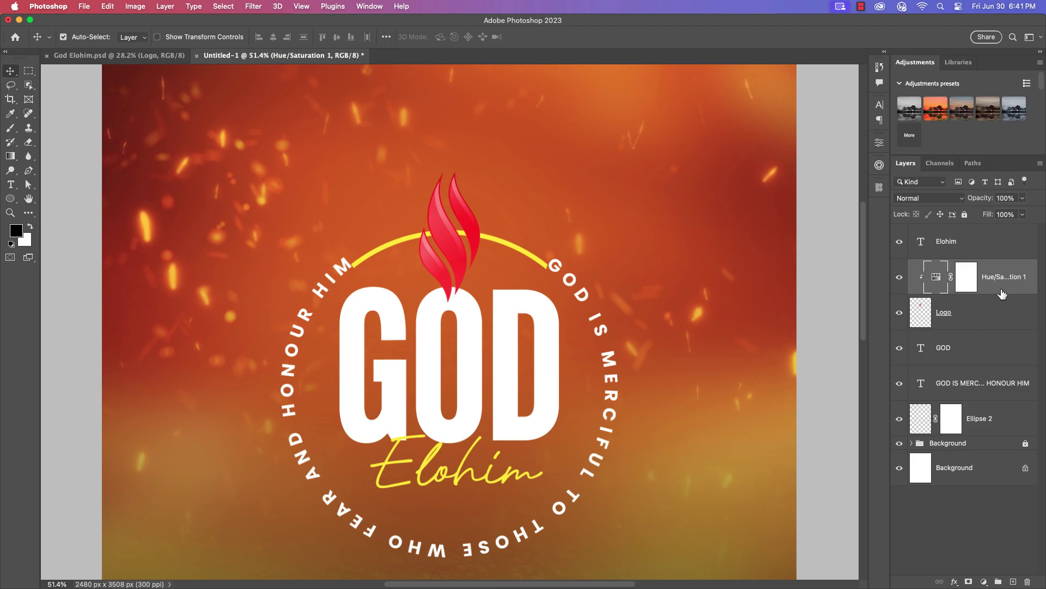
Convert the Logo layer and its Hue/Saturation adjustment into a single smart object
{"action": "left_click", "coordinate": [984, 311]}
{"action": "left_click", "coordinate": [994, 280], "text": "shift"}
{"action": "right_click", "coordinate": [986, 288]}
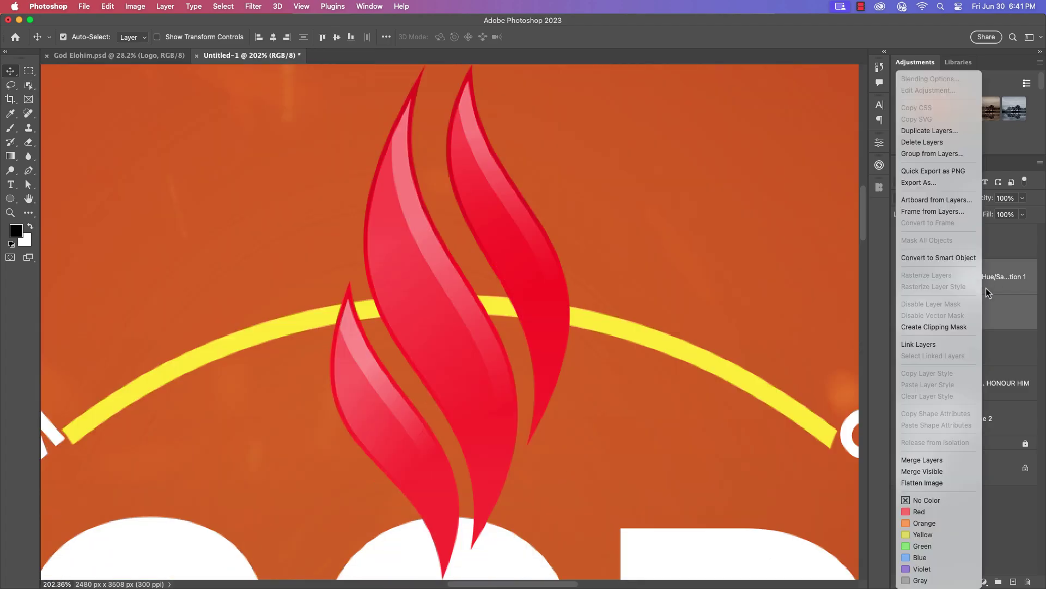
{"action": "left_click", "coordinate": [949, 257]}
{"action": "scroll", "coordinate": [527, 307], "scroll_direction": "down", "scroll_amount": 10}
{"action": "scroll", "coordinate": [527, 309], "scroll_direction": "up", "scroll_amount": 3}
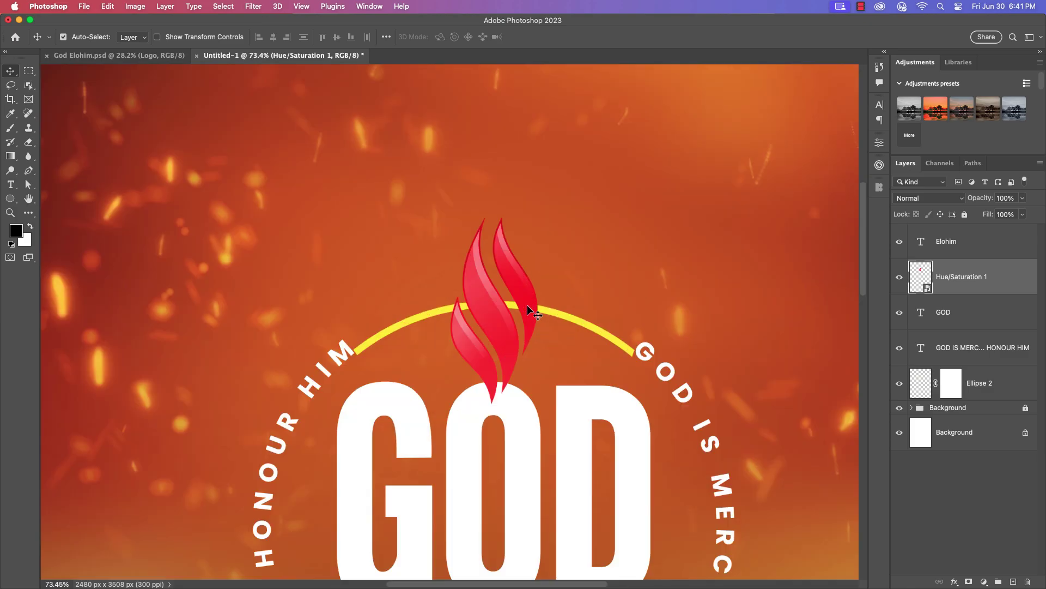
Duplicate the red flame logo above the original and scale the copy down to about 54%
{"action": "left_click_drag", "start_coordinate": [524, 299], "coordinate": [523, 157]}
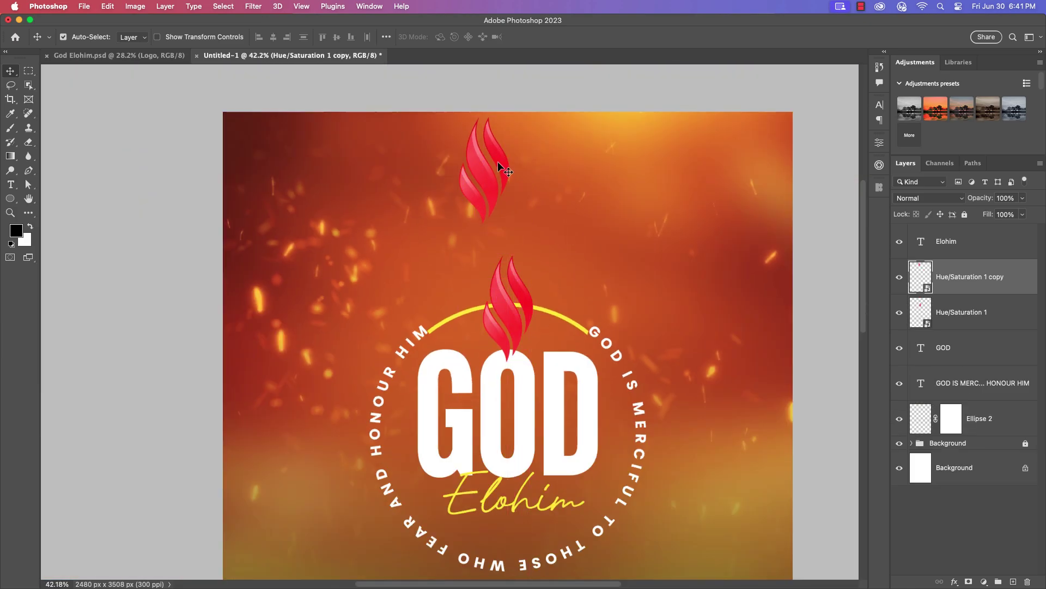
{"action": "key", "text": "super+t"}
{"action": "left_click_drag", "start_coordinate": [531, 218], "coordinate": [501, 179]}
{"action": "key", "text": "Return"}
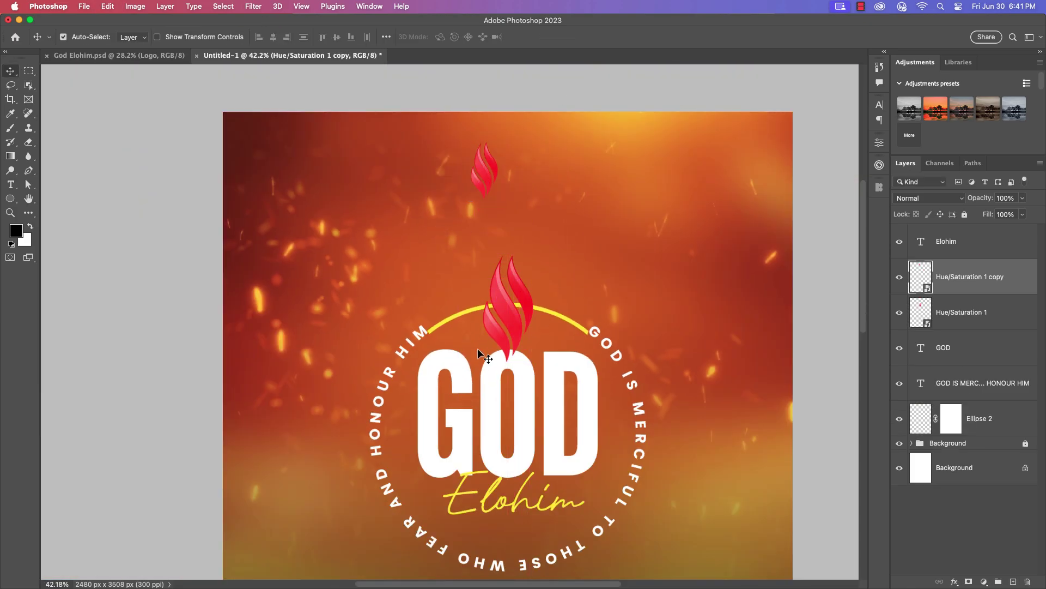
Erase the part of the yellow arc behind the large flame on the Ellipse 2 layer with a 250 px eraser
{"action": "scroll", "coordinate": [540, 349], "scroll_direction": "up", "scroll_amount": 2}
{"action": "left_click", "coordinate": [578, 316]}
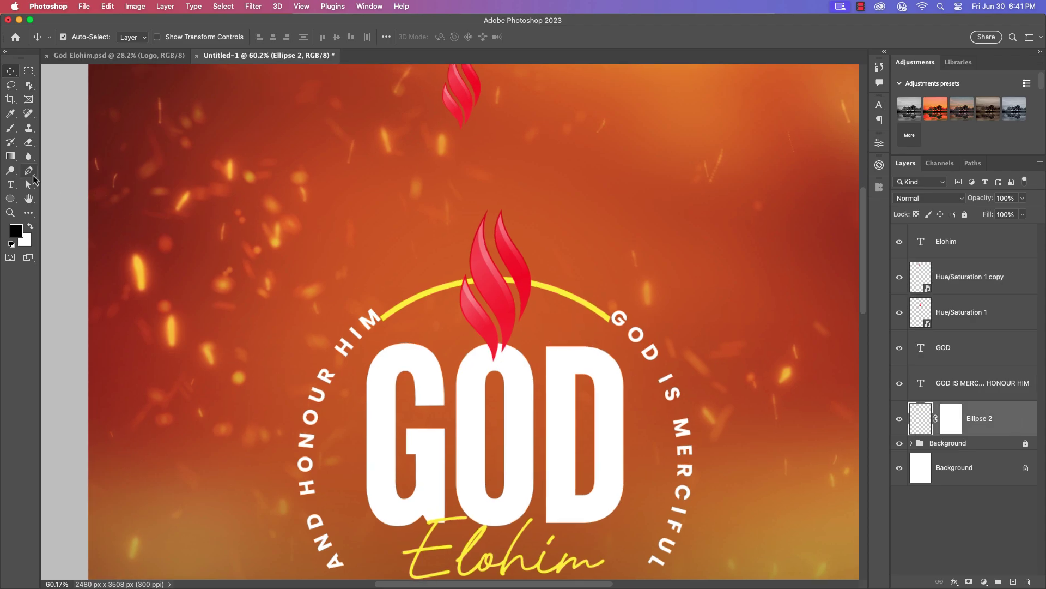
{"action": "left_click", "coordinate": [28, 142]}
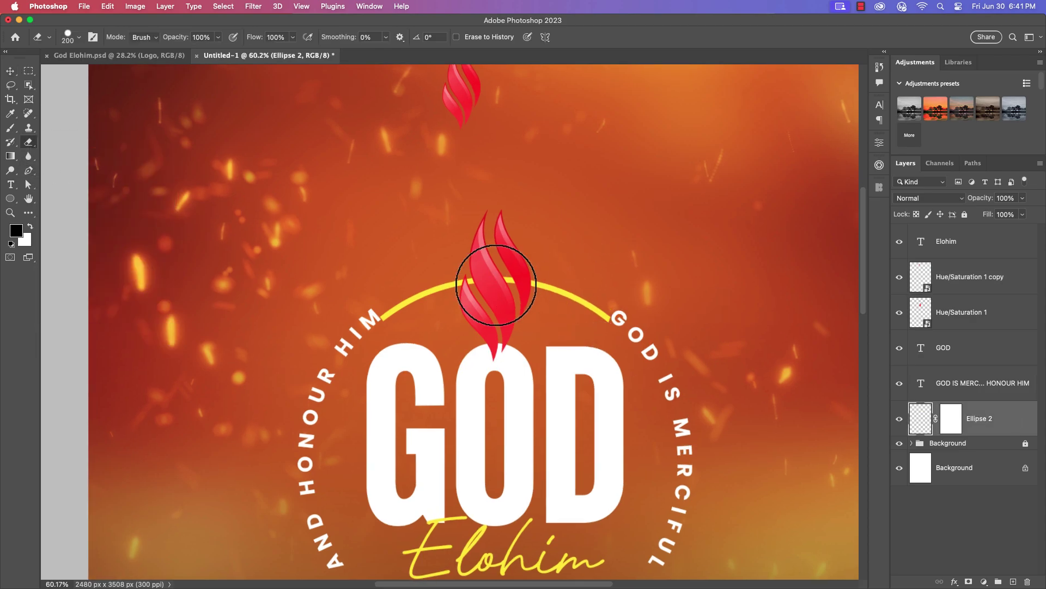
{"action": "key", "text": "bracketright"}
{"action": "left_click", "coordinate": [496, 285]}
{"action": "scroll", "coordinate": [450, 320], "scroll_direction": "down", "scroll_amount": 5}
{"action": "scroll", "coordinate": [436, 326], "scroll_direction": "up", "scroll_amount": 1}
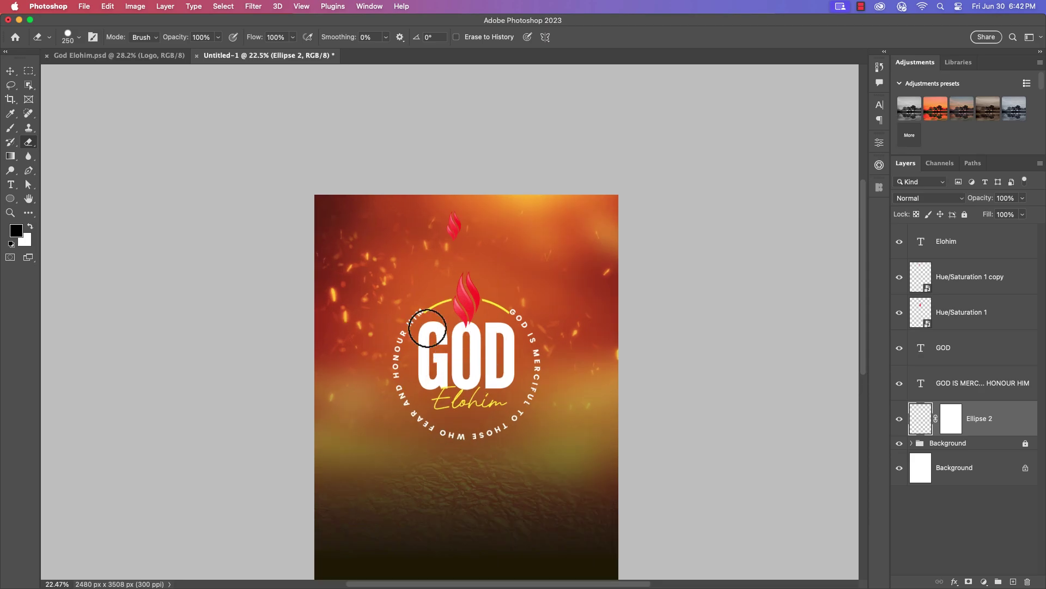
Move the small flame copy slightly to the left near the flyer's upper edge
{"action": "key", "text": "v"}
{"action": "scroll", "coordinate": [419, 310], "scroll_direction": "up", "scroll_amount": 2}
{"action": "scroll", "coordinate": [518, 388], "scroll_direction": "down", "scroll_amount": 2}
{"action": "left_click_drag", "start_coordinate": [514, 487], "coordinate": [509, 393]}
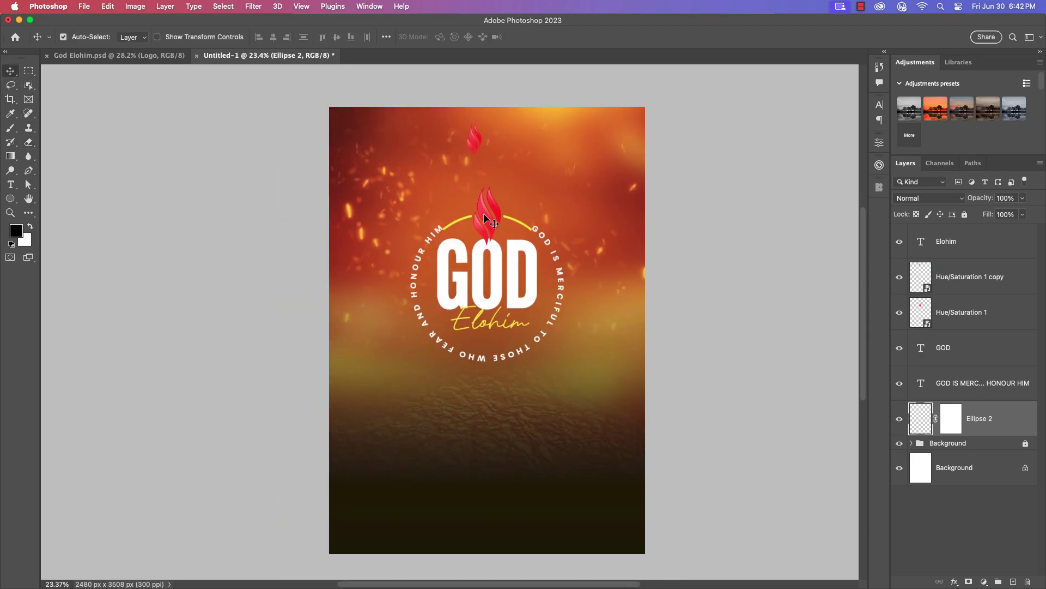
{"action": "scroll", "coordinate": [485, 213], "scroll_direction": "up", "scroll_amount": 2}
{"action": "left_click_drag", "start_coordinate": [470, 126], "coordinate": [452, 126]}
Add the white text "Living Spring Church London" to the right of the small flame, with each word on its own line
{"action": "key", "text": "t"}
{"action": "left_click", "coordinate": [551, 132]}
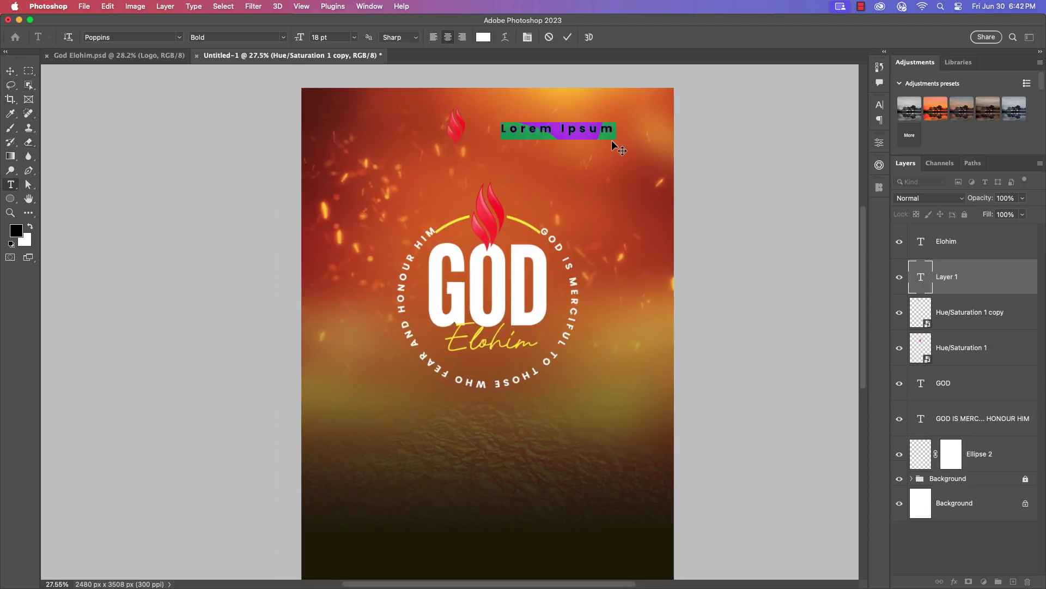
{"action": "type", "text": "Living"}
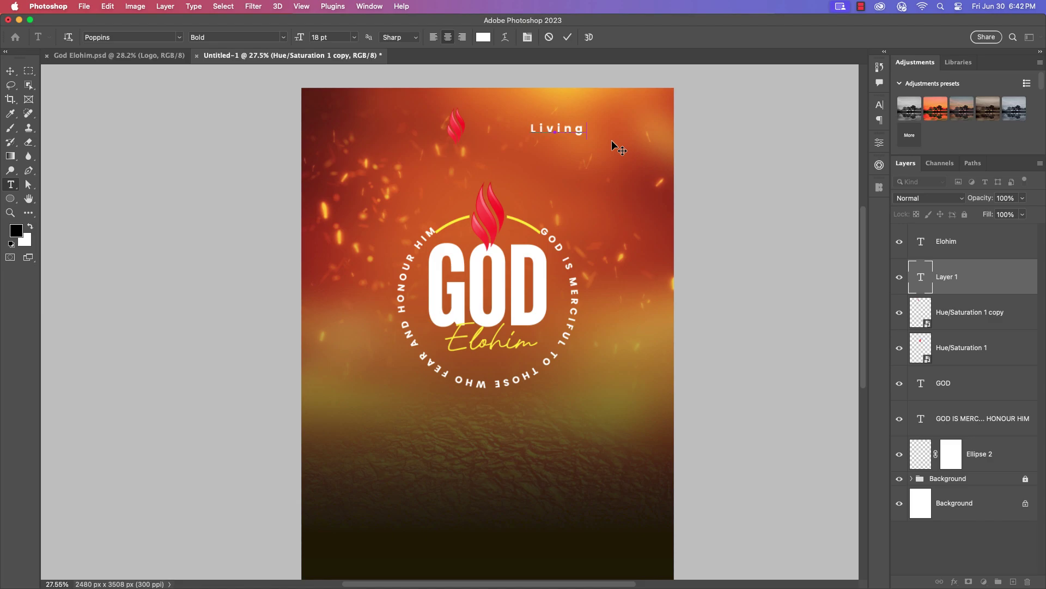
{"action": "key", "text": "Return"}
{"action": "type", "text": "up"}
{"action": "key", "text": "BackSpace"}
{"action": "key", "text": "BackSpace"}
{"action": "key", "text": "BackSpace"}
{"action": "key", "text": "Return"}
{"action": "type", "text": "Spring"}
{"action": "key", "text": "Return"}
{"action": "type", "text": "Church"}
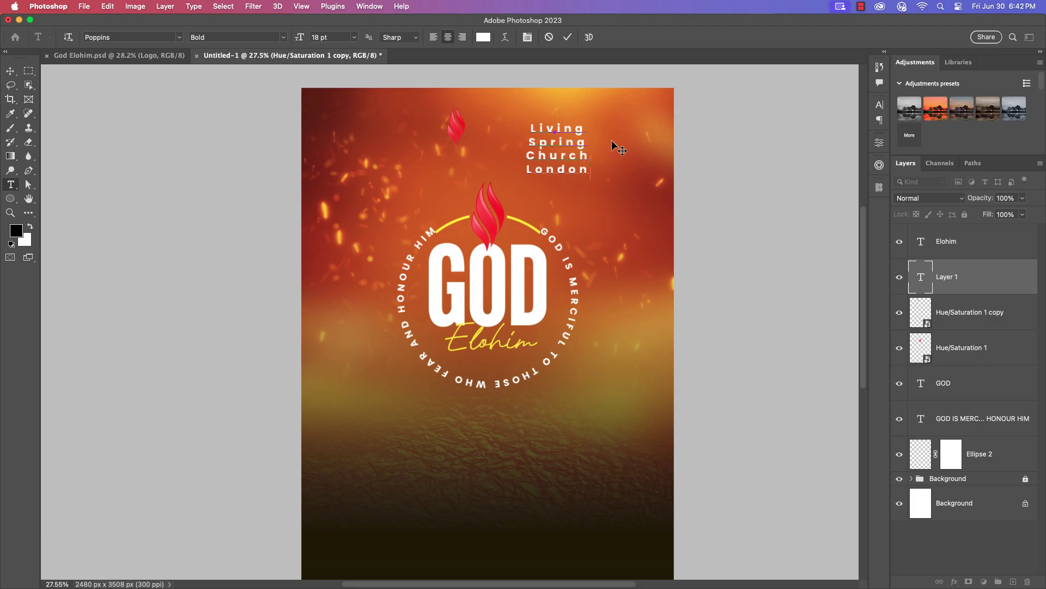
{"action": "left_click", "coordinate": [11, 74]}
Set the church name's tracking to 0 and left-align its lines
{"action": "left_click", "coordinate": [879, 104]}
{"action": "left_click", "coordinate": [861, 149]}
{"action": "left_click", "coordinate": [831, 237]}
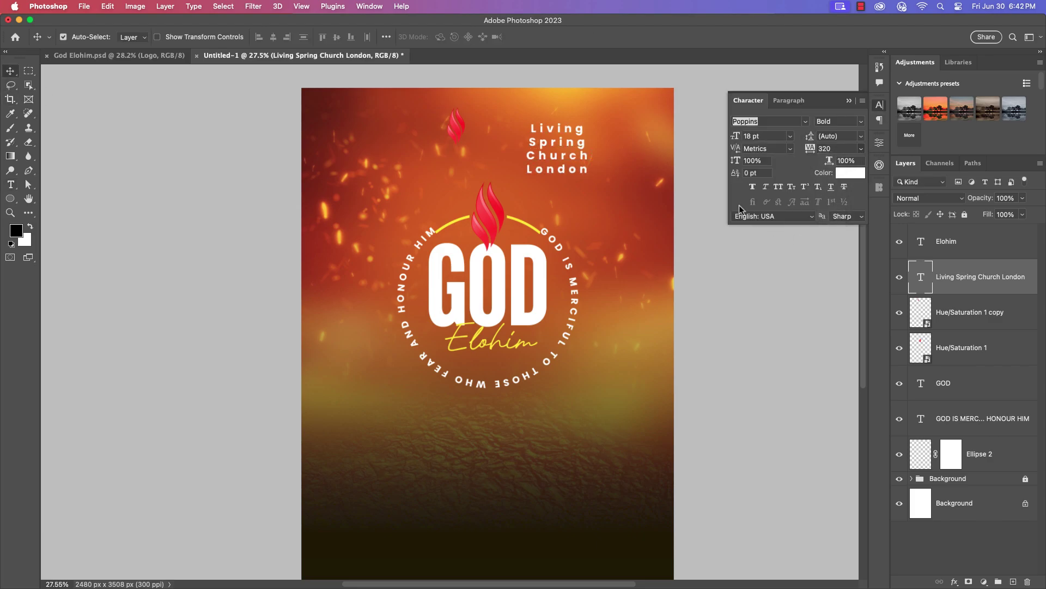
{"action": "left_click", "coordinate": [794, 102]}
{"action": "left_click", "coordinate": [753, 120]}
Move the church name closer to the small flame and set its font size to 12 pt
{"action": "left_click_drag", "start_coordinate": [586, 170], "coordinate": [513, 154]}
{"action": "scroll", "coordinate": [513, 154], "scroll_direction": "up", "scroll_amount": 5}
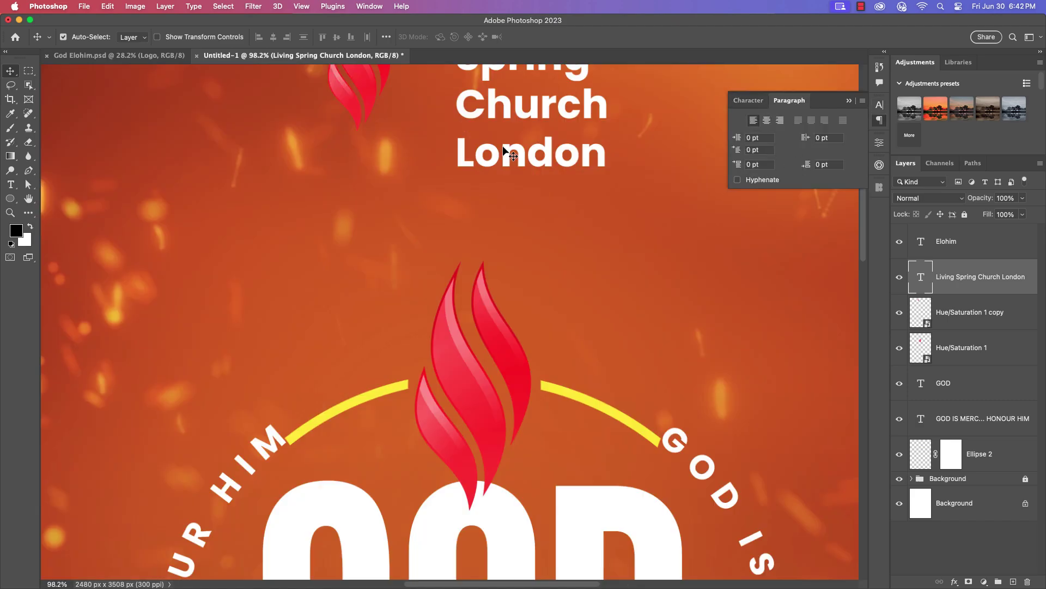
{"action": "scroll", "coordinate": [513, 155], "scroll_direction": "down", "scroll_amount": 4}
{"action": "left_click", "coordinate": [747, 100]}
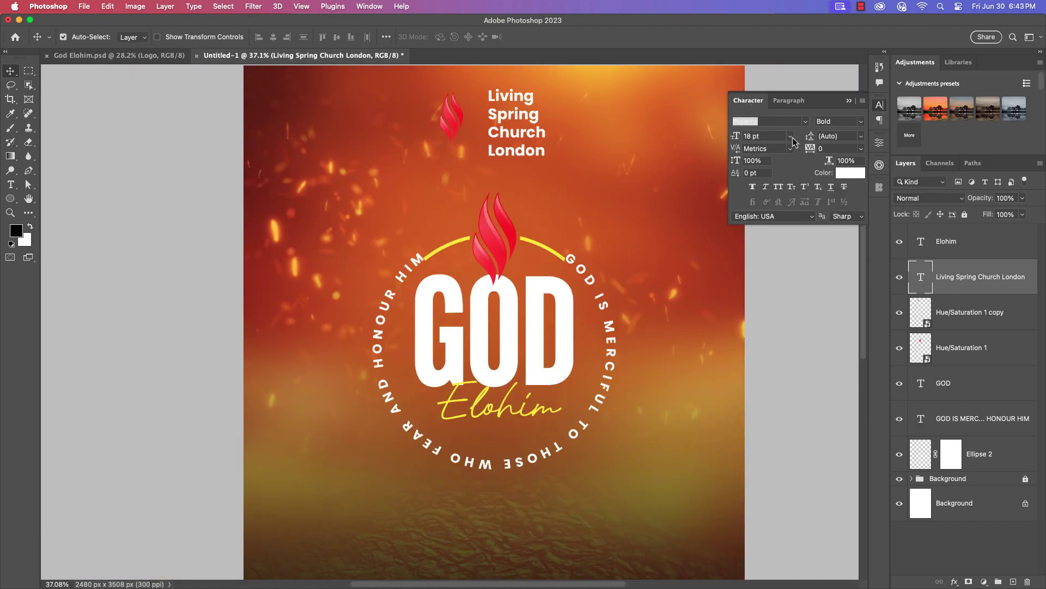
{"action": "left_click", "coordinate": [791, 136]}
{"action": "left_click", "coordinate": [763, 232]}
{"action": "scroll", "coordinate": [521, 157], "scroll_direction": "down", "scroll_amount": 2}
{"action": "scroll", "coordinate": [519, 157], "scroll_direction": "up", "scroll_amount": 3}
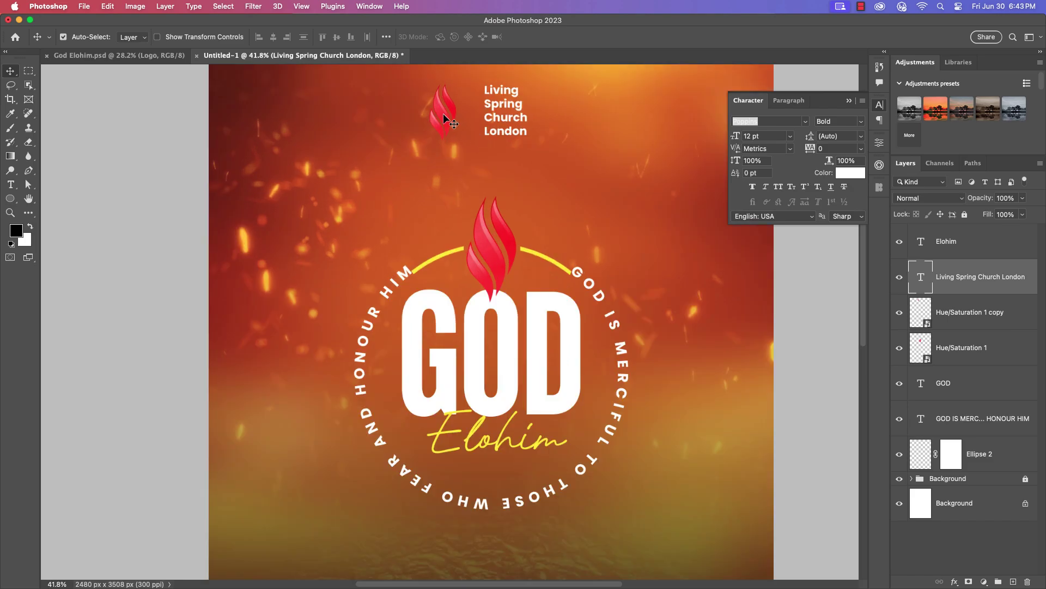
Move the small flame closer to the church name and place both layers above the Elohim layer
{"action": "left_click_drag", "start_coordinate": [444, 118], "coordinate": [474, 116]}
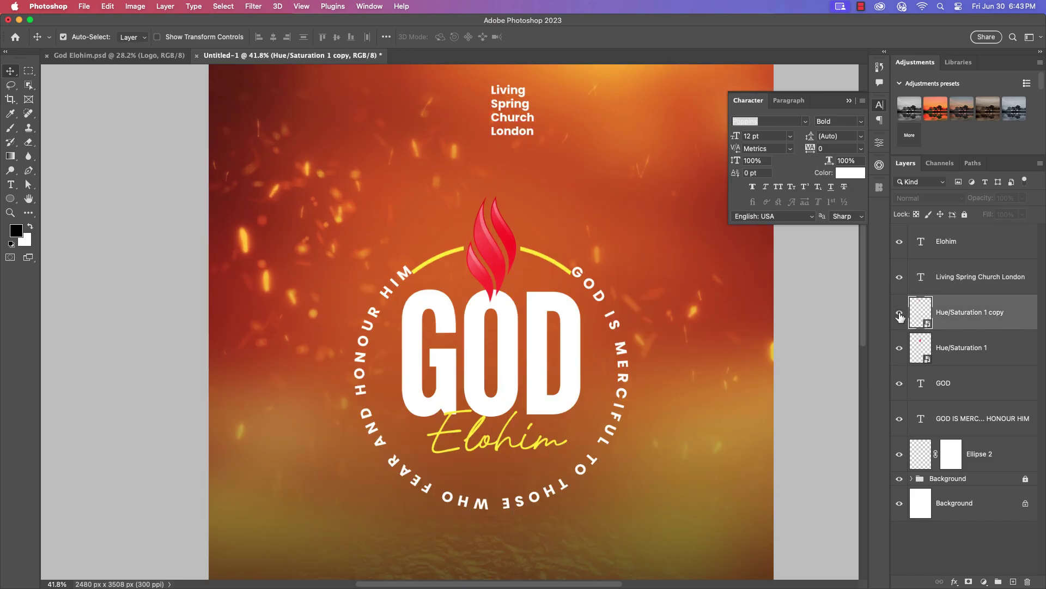
{"action": "left_click", "coordinate": [974, 279]}
{"action": "left_click", "coordinate": [979, 311], "text": "shift"}
{"action": "left_click_drag", "start_coordinate": [973, 290], "coordinate": [967, 255]}
Try centre-aligning the small flame with the church name, undo it, and shift both together above the GOD title
{"action": "left_click", "coordinate": [273, 36]}
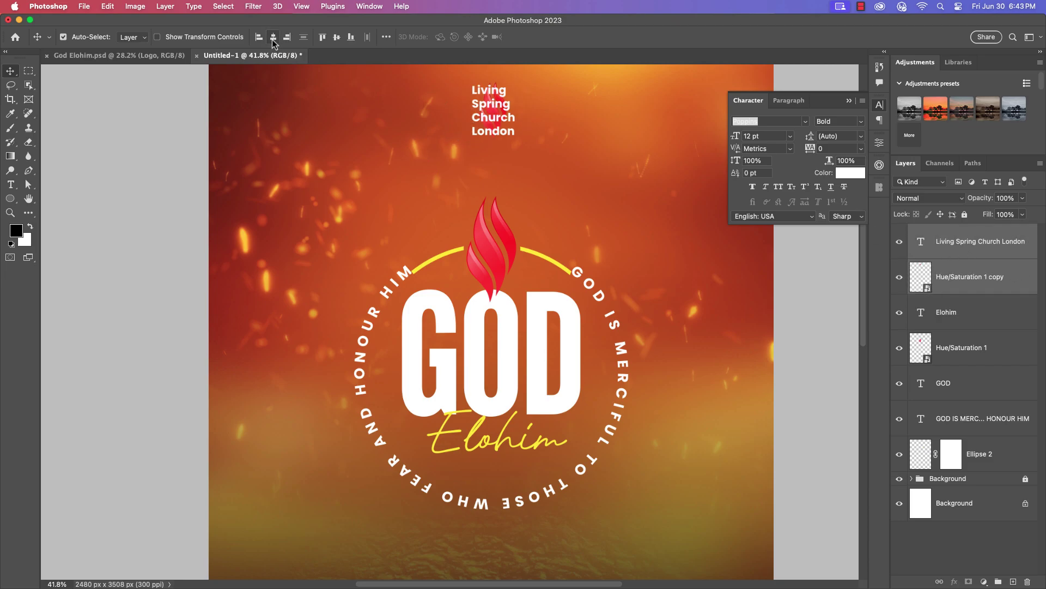
{"action": "key", "text": "super+z"}
{"action": "scroll", "coordinate": [482, 110], "scroll_direction": "down", "scroll_amount": 5}
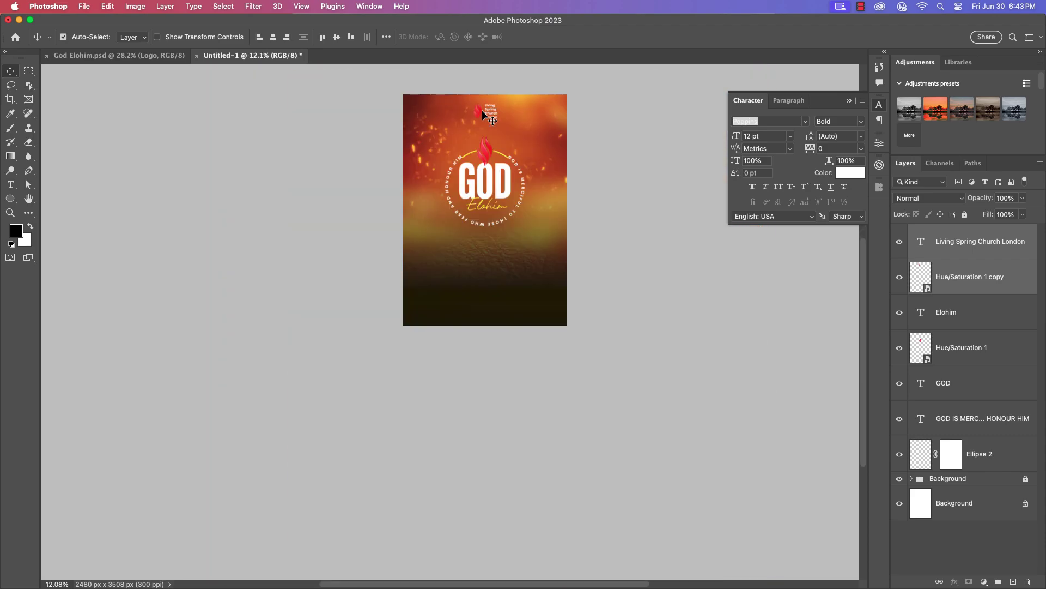
{"action": "scroll", "coordinate": [482, 110], "scroll_direction": "up", "scroll_amount": 4}
{"action": "scroll", "coordinate": [486, 106], "scroll_direction": "up", "scroll_amount": 3}
{"action": "left_click_drag", "start_coordinate": [449, 108], "coordinate": [454, 116]}
{"action": "scroll", "coordinate": [489, 134], "scroll_direction": "down", "scroll_amount": 3}
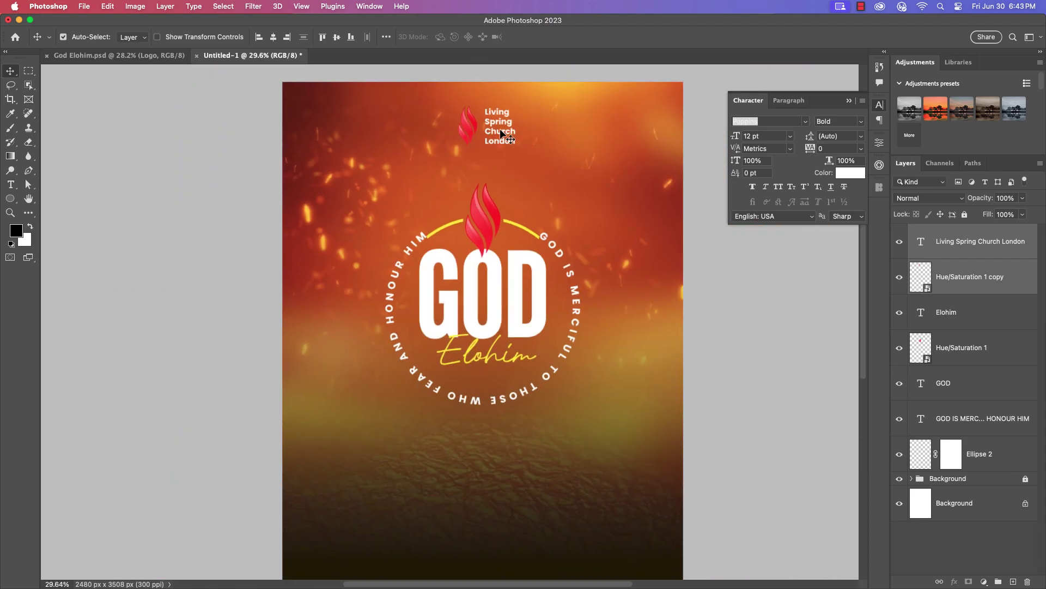
Resize the small flame slightly and position it snugly beside the four-line church name
{"action": "scroll", "coordinate": [497, 130], "scroll_direction": "up", "scroll_amount": 3}
{"action": "left_click", "coordinate": [473, 127]}
{"action": "left_click", "coordinate": [462, 126]}
{"action": "key", "text": "super+t"}
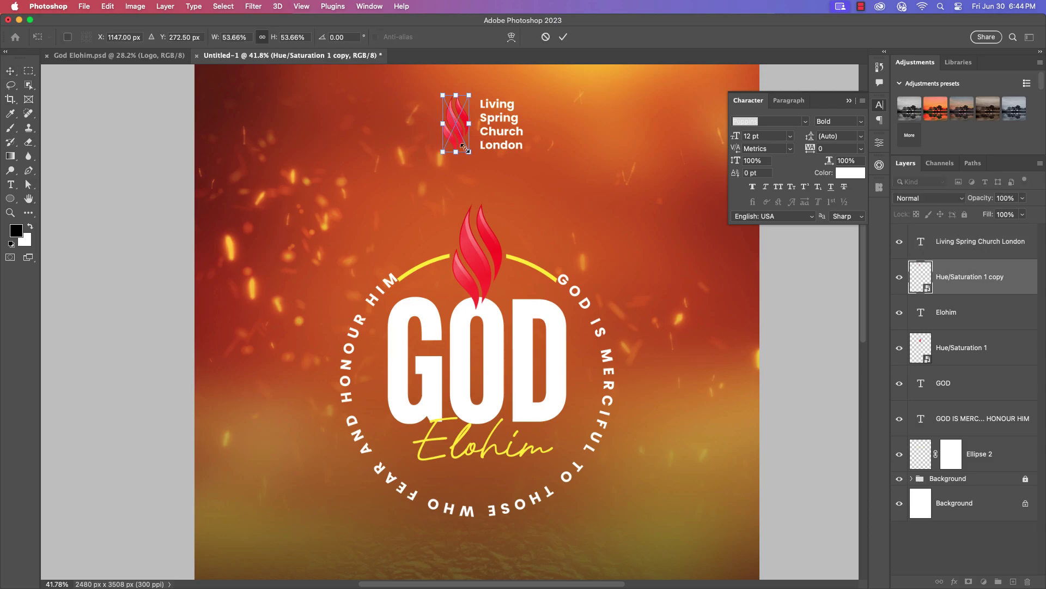
{"action": "left_click_drag", "start_coordinate": [469, 151], "coordinate": [507, 120]}
{"action": "left_click", "coordinate": [563, 36]}
{"action": "scroll", "coordinate": [546, 152], "scroll_direction": "down", "scroll_amount": 2}
{"action": "scroll", "coordinate": [472, 143], "scroll_direction": "up", "scroll_amount": 5}
{"action": "scroll", "coordinate": [469, 136], "scroll_direction": "down", "scroll_amount": 4}
{"action": "scroll", "coordinate": [496, 132], "scroll_direction": "down", "scroll_amount": 2}
{"action": "left_click_drag", "start_coordinate": [475, 127], "coordinate": [478, 136]}
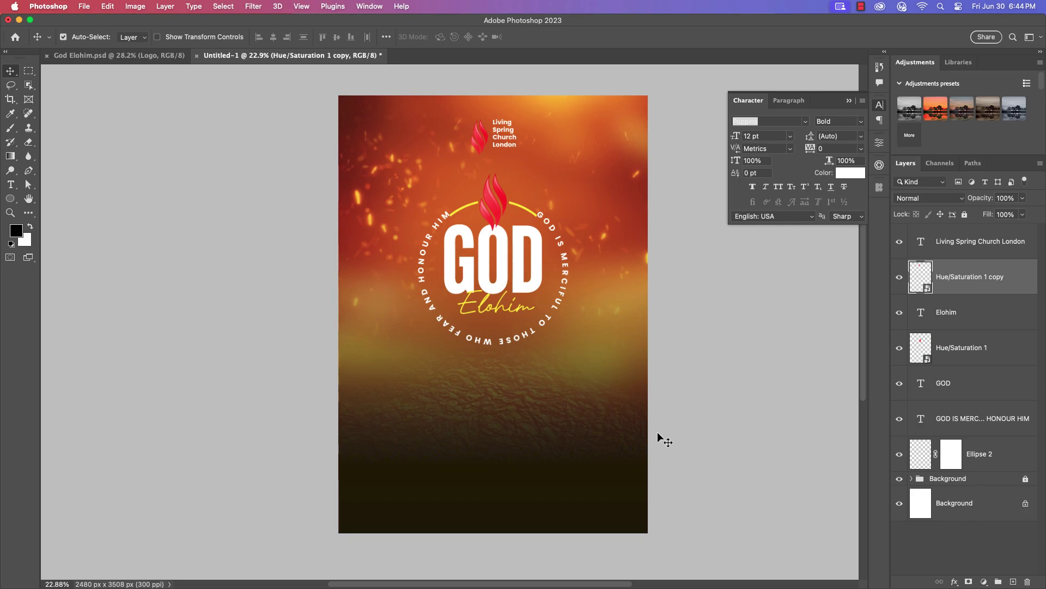
Draw a black 633 × 759 px rectangle below the text ring, remove its stroke and shift it slightly up
{"action": "scroll", "coordinate": [555, 363], "scroll_direction": "down", "scroll_amount": 2}
{"action": "scroll", "coordinate": [559, 309], "scroll_direction": "up", "scroll_amount": 3}
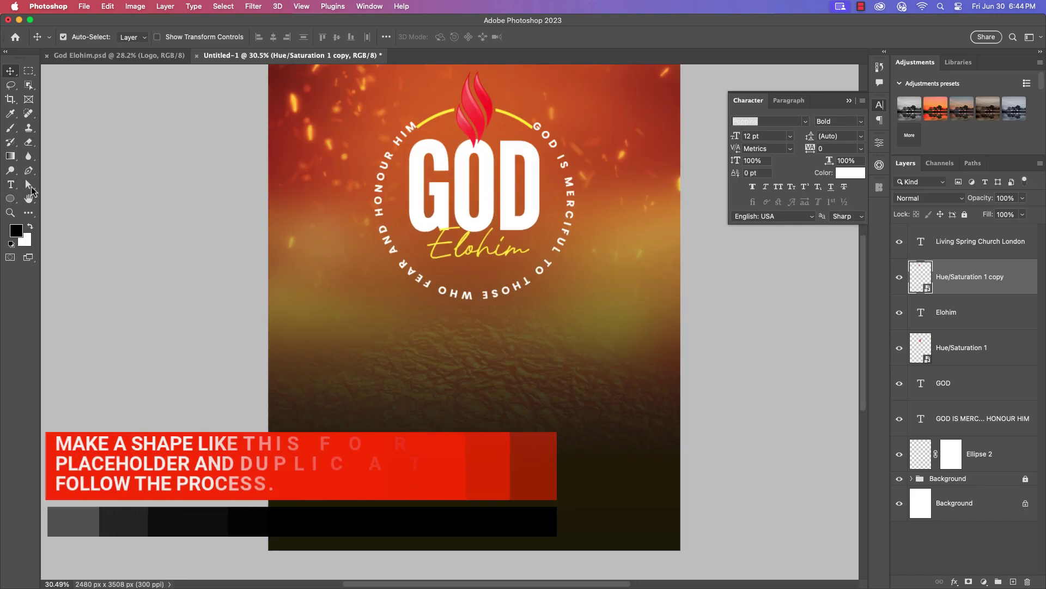
{"action": "left_click", "coordinate": [9, 198]}
{"action": "left_click", "coordinate": [52, 199]}
{"action": "left_click_drag", "start_coordinate": [379, 350], "coordinate": [483, 476]}
{"action": "left_click", "coordinate": [10, 72]}
{"action": "left_click", "coordinate": [753, 273]}
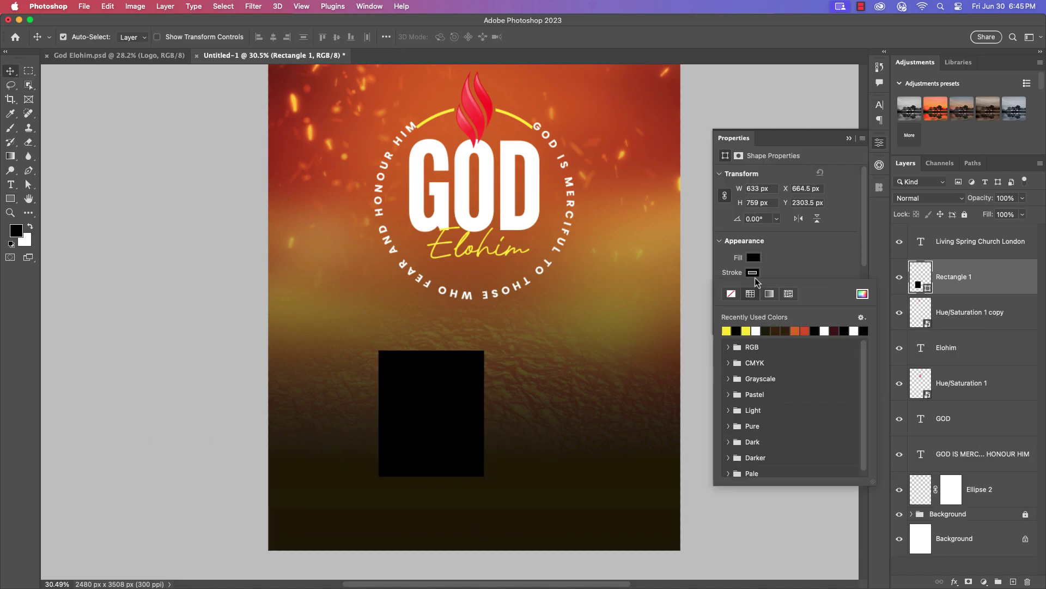
{"action": "left_click_drag", "start_coordinate": [445, 409], "coordinate": [444, 402]}
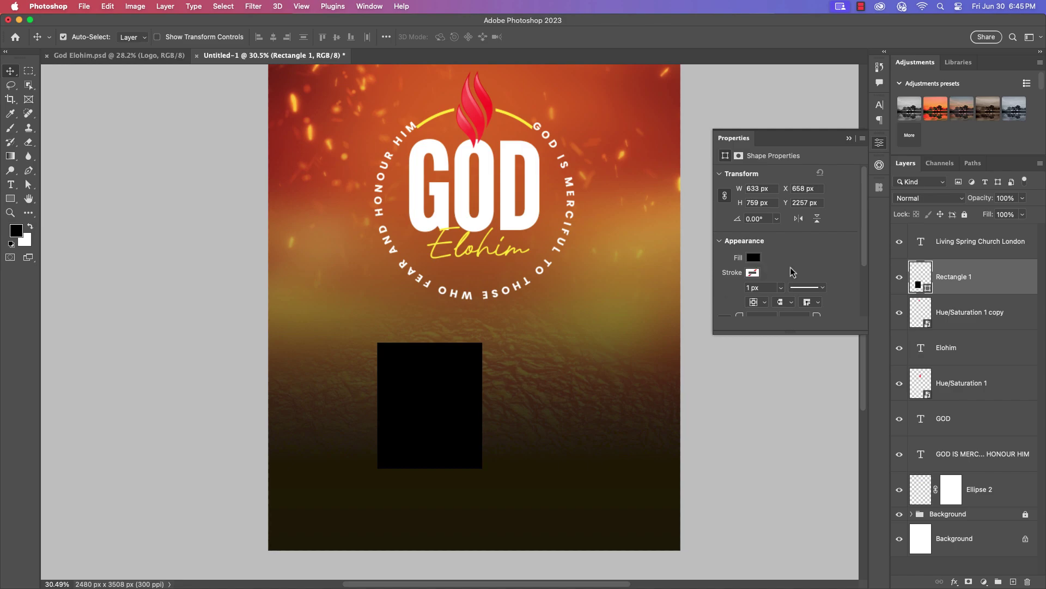
Fill the rectangle with the yellow #f8d200 sampled from the ring's arc
{"action": "double_click", "coordinate": [928, 291]}
{"action": "left_click", "coordinate": [441, 113]}
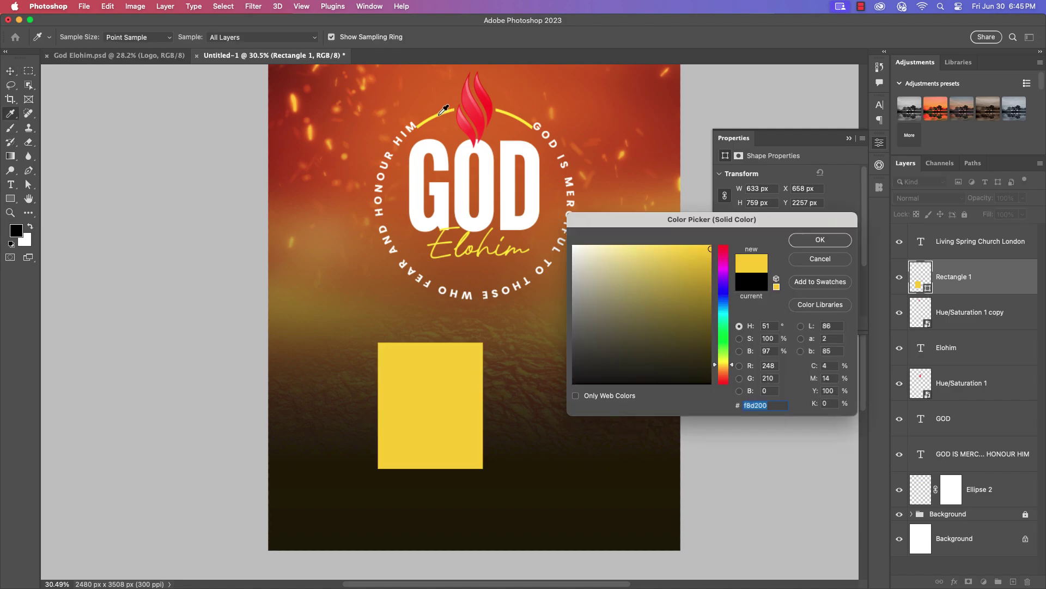
{"action": "left_click", "coordinate": [820, 240]}
Duplicate the yellow rectangle and set the two side by side with a narrow gap below the text ring
{"action": "left_click_drag", "start_coordinate": [430, 384], "coordinate": [517, 411]}
{"action": "left_click", "coordinate": [1010, 327], "text": "shift"}
{"action": "left_click", "coordinate": [609, 376]}
{"action": "left_click", "coordinate": [997, 312]}
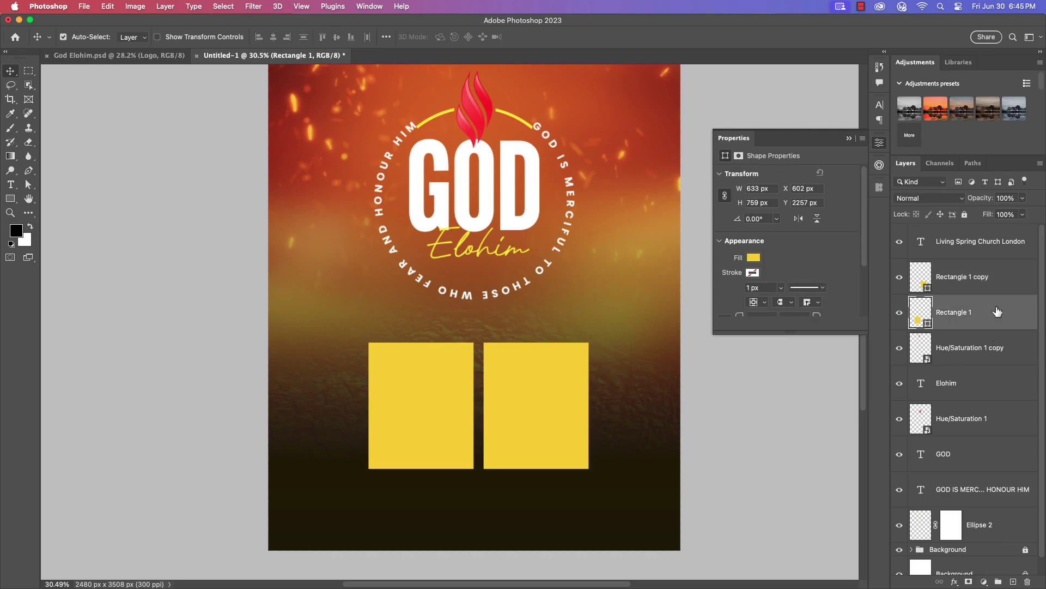
{"action": "left_click", "coordinate": [951, 291]}
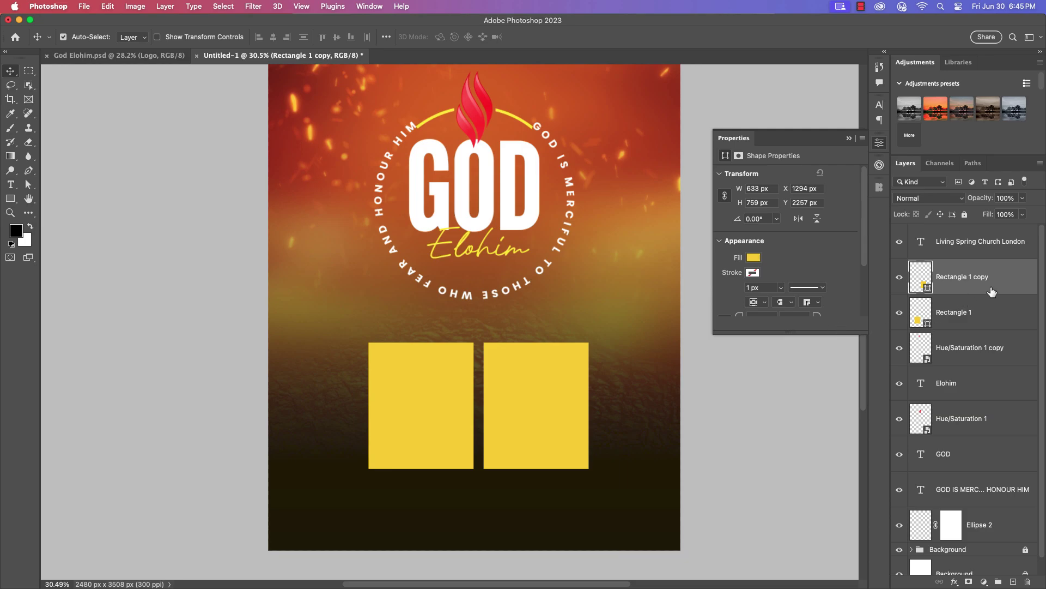
Round the top-left corners of both yellow rectangles to 104 px and their bottom-right corners to 96 px
{"action": "scroll", "coordinate": [843, 279], "scroll_direction": "down", "scroll_amount": 3}
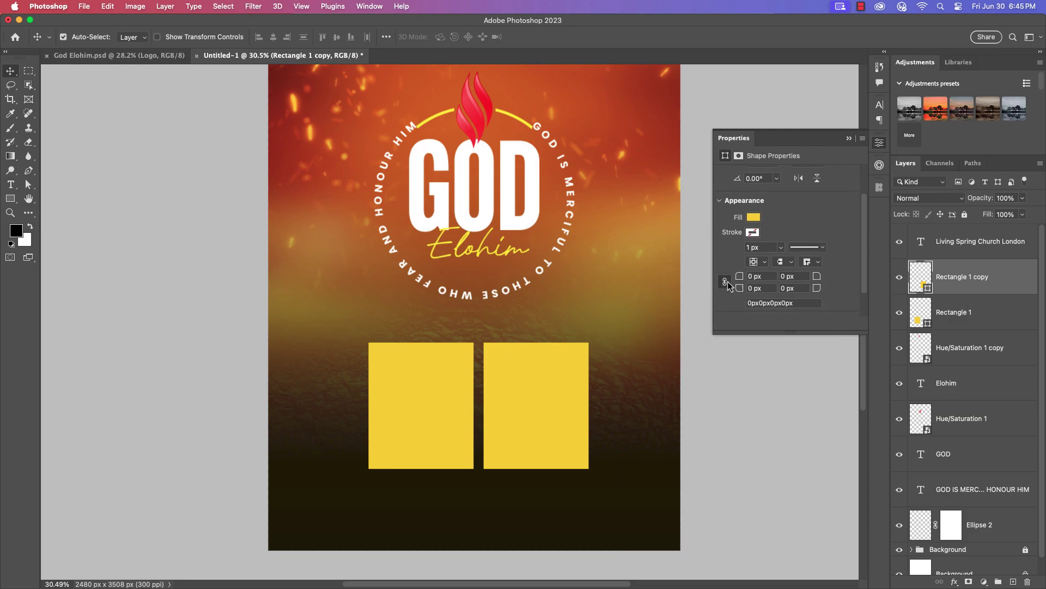
{"action": "left_click", "coordinate": [969, 322], "text": "shift"}
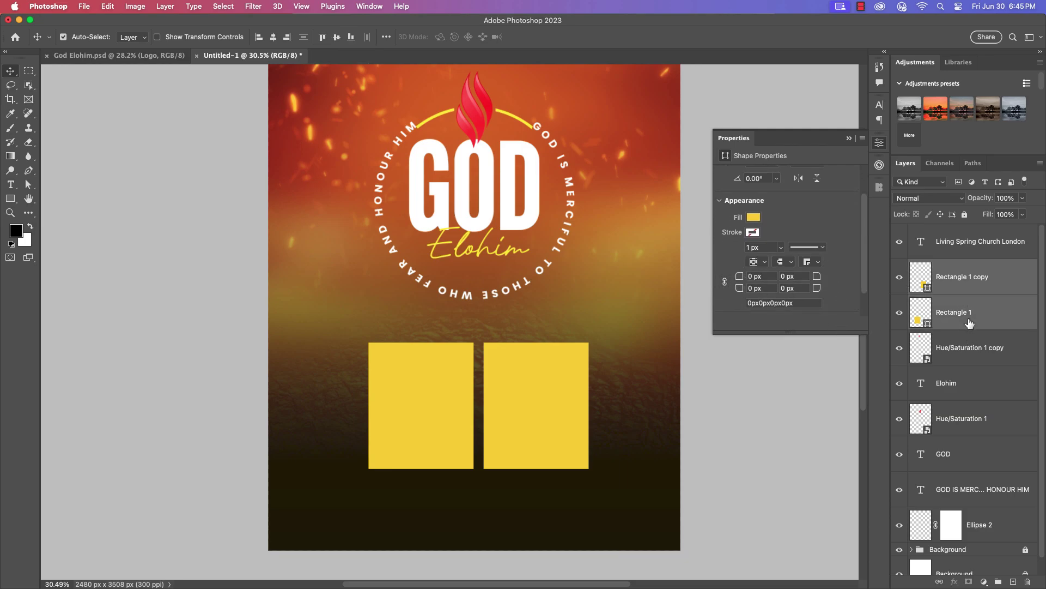
{"action": "left_click", "coordinate": [752, 276]}
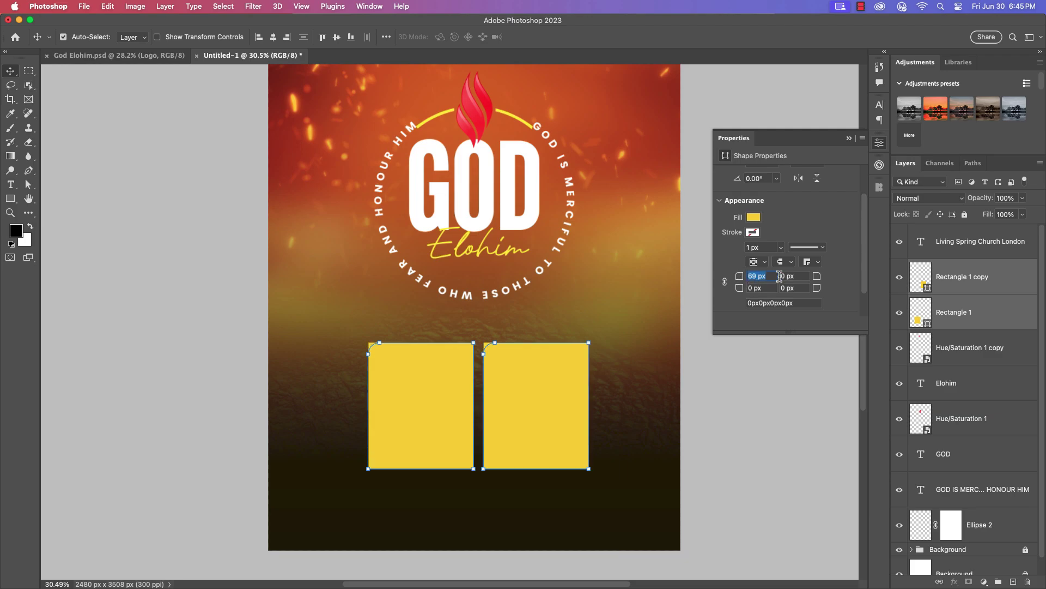
{"action": "type", "text": "104"}
{"action": "key", "text": "Return"}
{"action": "left_click", "coordinate": [808, 289]}
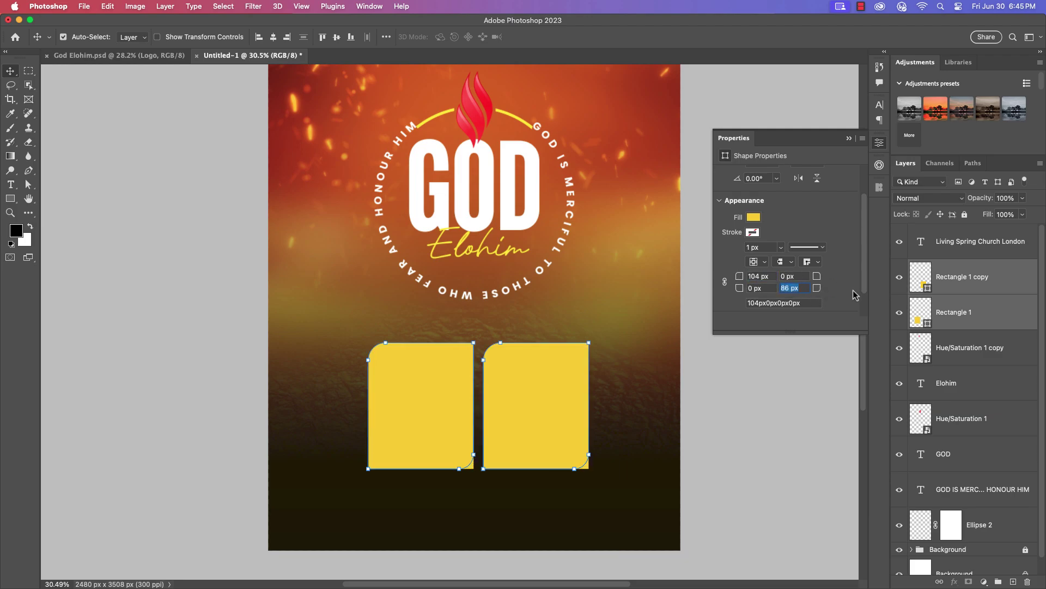
{"action": "type", "text": "96"}
{"action": "key", "text": "Return"}
{"action": "left_click", "coordinate": [564, 392]}
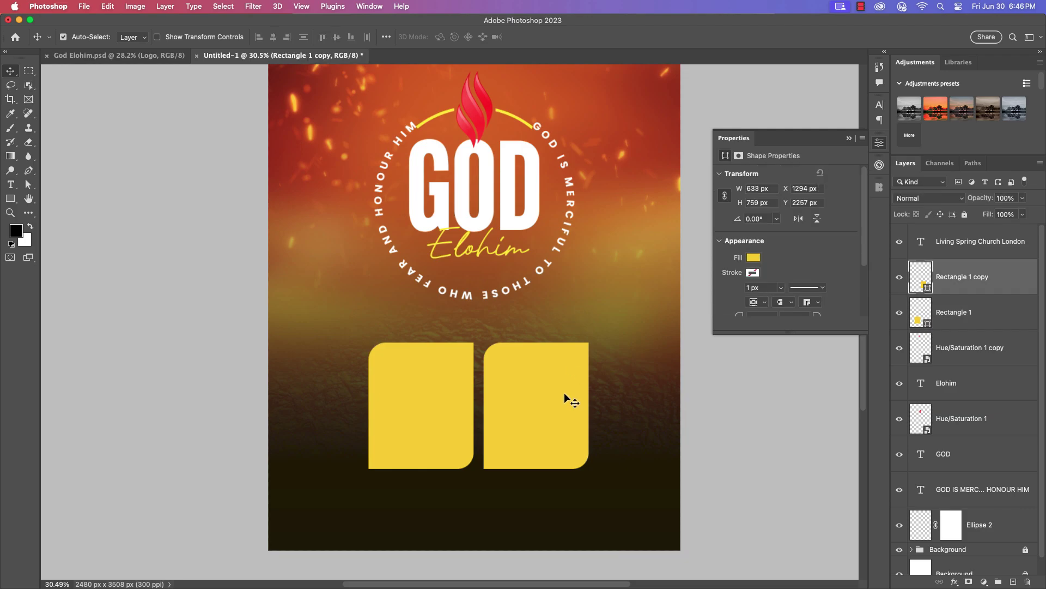
Bring the MOG1 portrait from God Elohim.psd into the flyer, directly above the Rectangle 1 layer
{"action": "scroll", "coordinate": [600, 360], "scroll_direction": "down", "scroll_amount": 3}
{"action": "scroll", "coordinate": [600, 359], "scroll_direction": "up", "scroll_amount": 2}
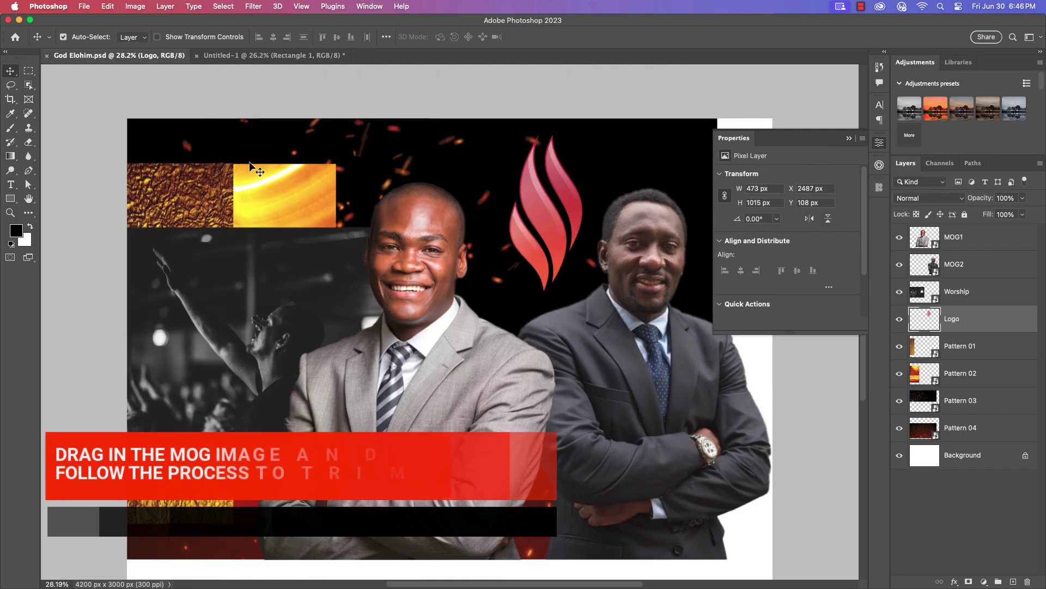
{"action": "left_click_drag", "start_coordinate": [249, 161], "coordinate": [470, 457]}
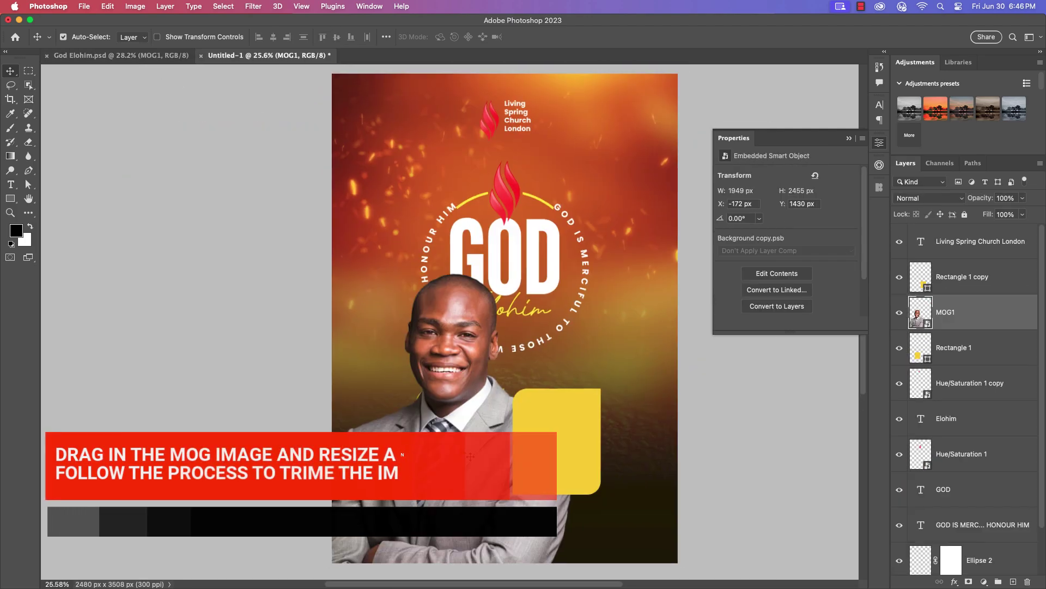
Scale the MOG1 portrait down to 789 × 994 px and position it over the left yellow rectangle
{"action": "key", "text": "super+t"}
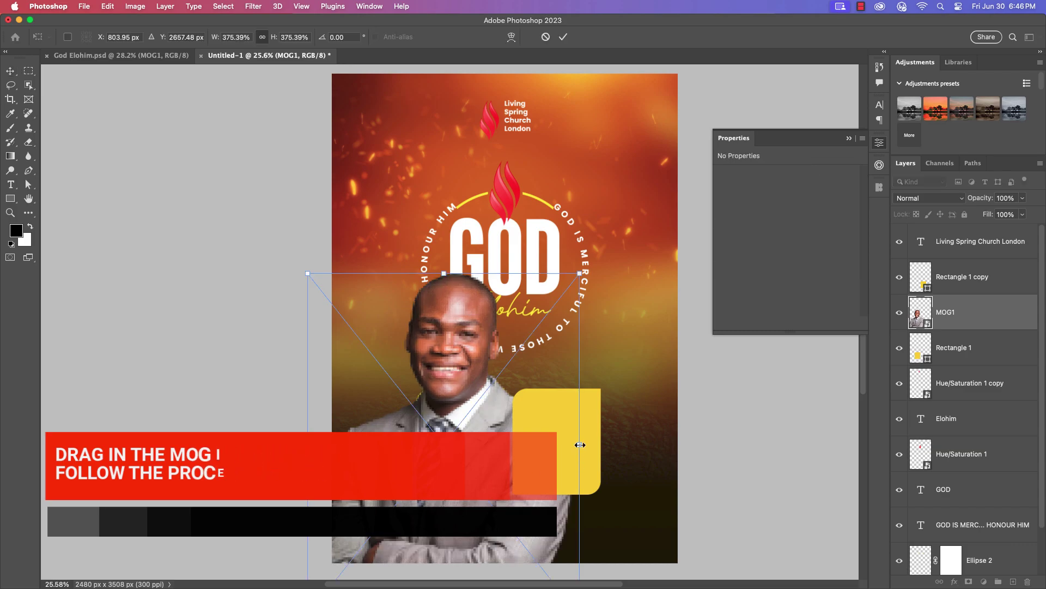
{"action": "left_click_drag", "start_coordinate": [577, 437], "coordinate": [462, 445]}
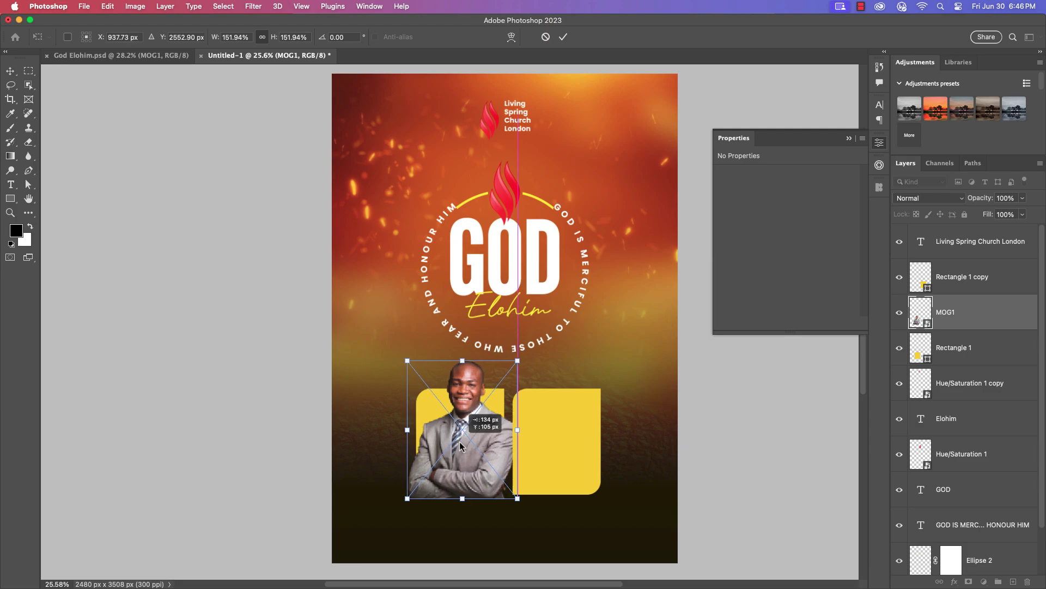
{"action": "key", "text": "Return"}
{"action": "scroll", "coordinate": [496, 424], "scroll_direction": "up", "scroll_amount": 3}
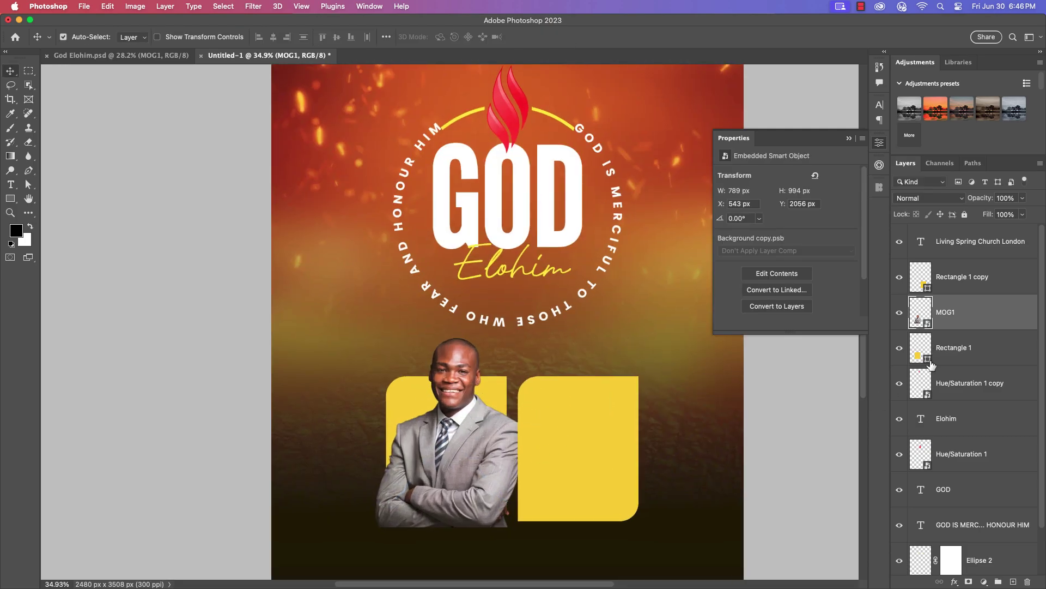
Select everything outside Rectangle 1 by loading its outline and inverting the selection, keeping MOG1 as the active layer
{"action": "left_click", "coordinate": [918, 347], "text": "super"}
{"action": "scroll", "coordinate": [533, 436], "scroll_direction": "up", "scroll_amount": 6}
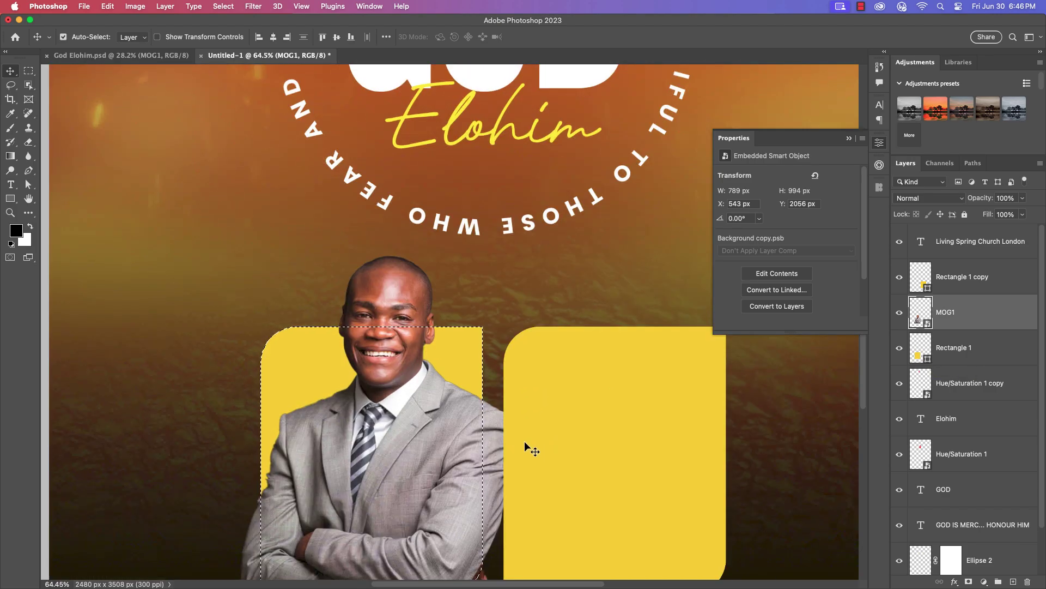
{"action": "left_click_drag", "start_coordinate": [574, 413], "coordinate": [592, 284]}
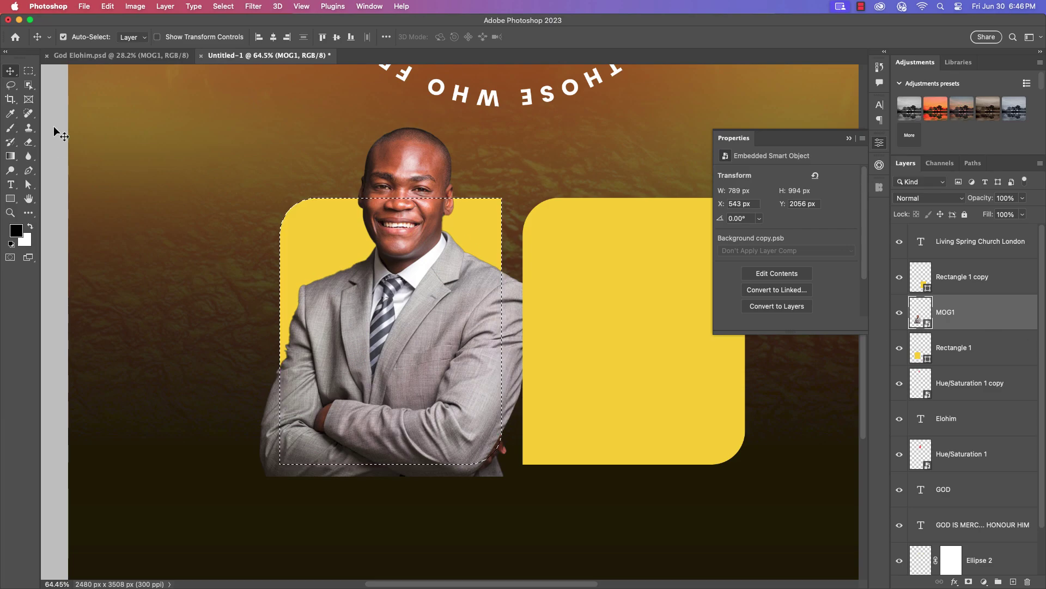
{"action": "left_click", "coordinate": [28, 71]}
{"action": "right_click", "coordinate": [461, 351]}
{"action": "left_click", "coordinate": [488, 368]}
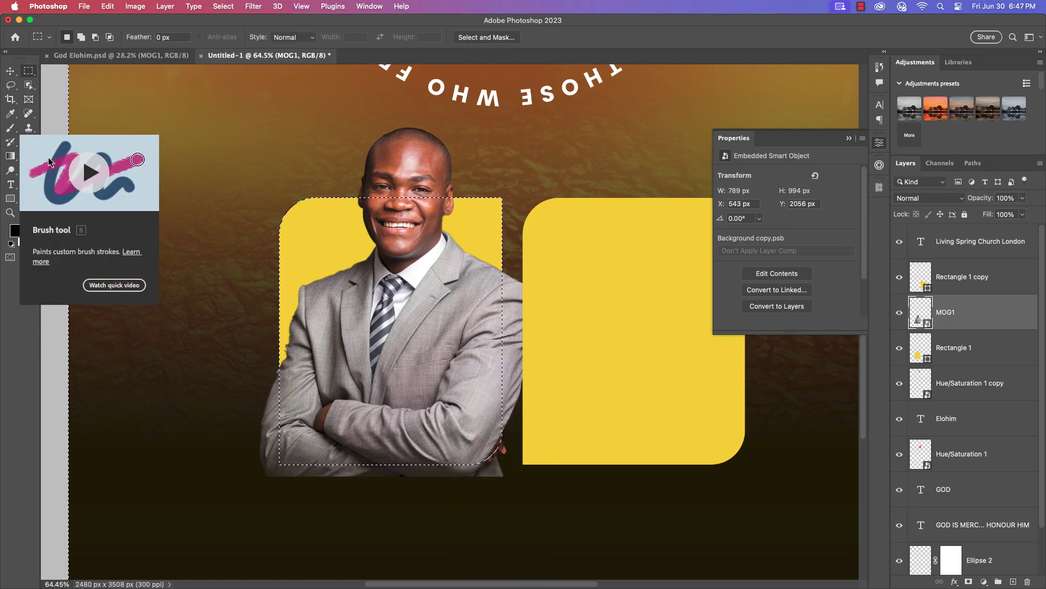
Rasterize the MOG1 portrait, erase its sides and base beyond the yellow rectangle with the Eraser, and deselect
{"action": "left_click", "coordinate": [28, 141]}
{"action": "left_click", "coordinate": [533, 238]}
{"action": "left_click", "coordinate": [533, 238]}
{"action": "mouse_move", "coordinate": [540, 250]}
{"action": "left_mouse_down"}
{"action": "mouse_move", "coordinate": [535, 450]}
{"action": "mouse_move", "coordinate": [474, 487]}
{"action": "mouse_move", "coordinate": [325, 488]}
{"action": "mouse_move", "coordinate": [258, 458]}
{"action": "mouse_move", "coordinate": [230, 364]}
{"action": "left_mouse_up"}
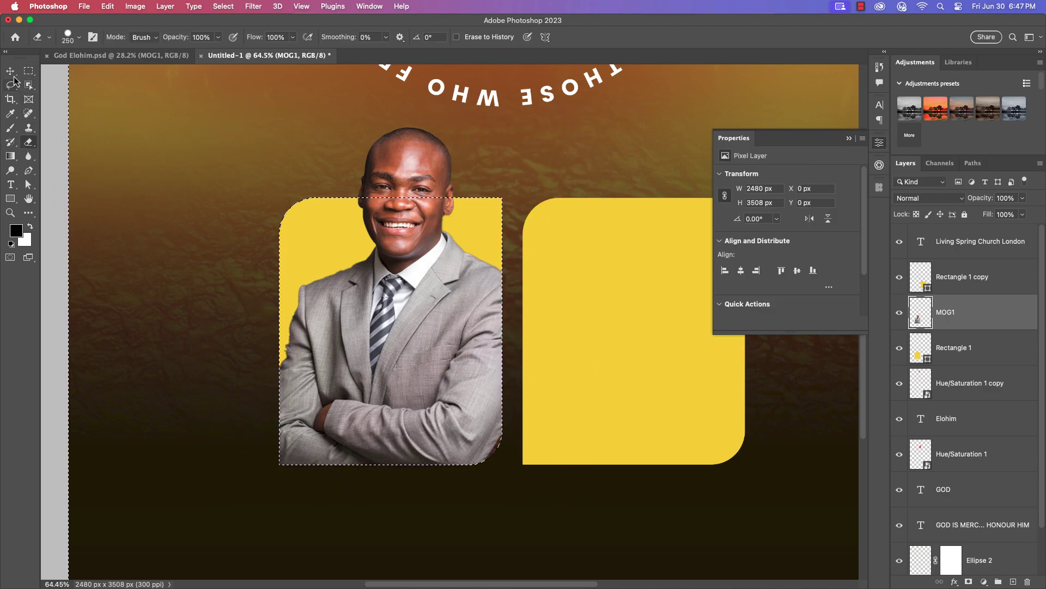
{"action": "key", "text": "v"}
{"action": "key", "text": "super+d"}
{"action": "key", "text": "super+0"}
Scale the MOG2 portrait down to 784 × 1140 px and place it over the right yellow rectangle
{"action": "scroll", "coordinate": [415, 316], "scroll_direction": "up", "scroll_amount": 10}
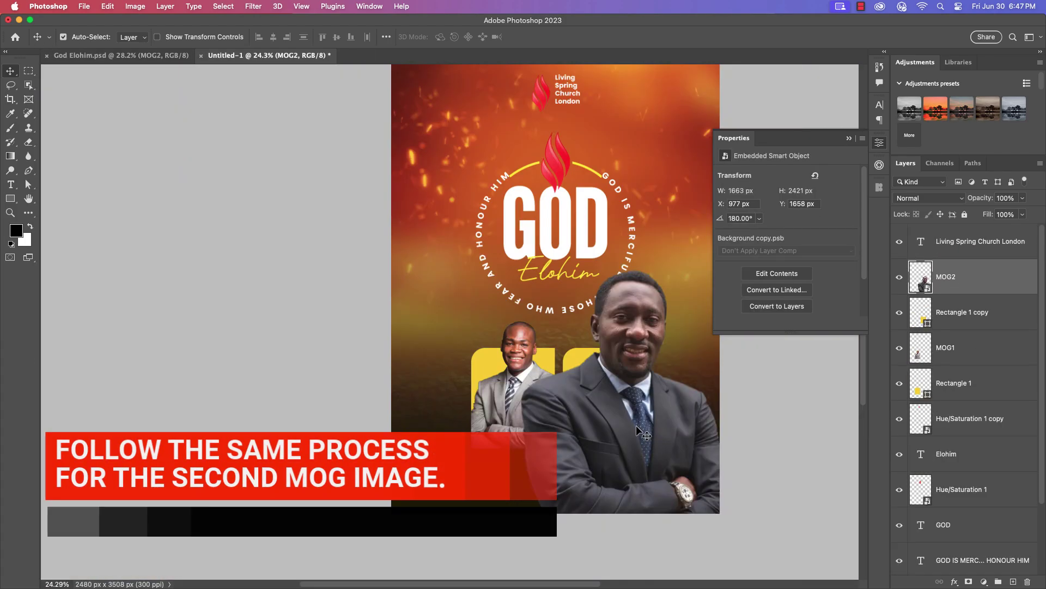
{"action": "left_click_drag", "start_coordinate": [636, 425], "coordinate": [681, 430]}
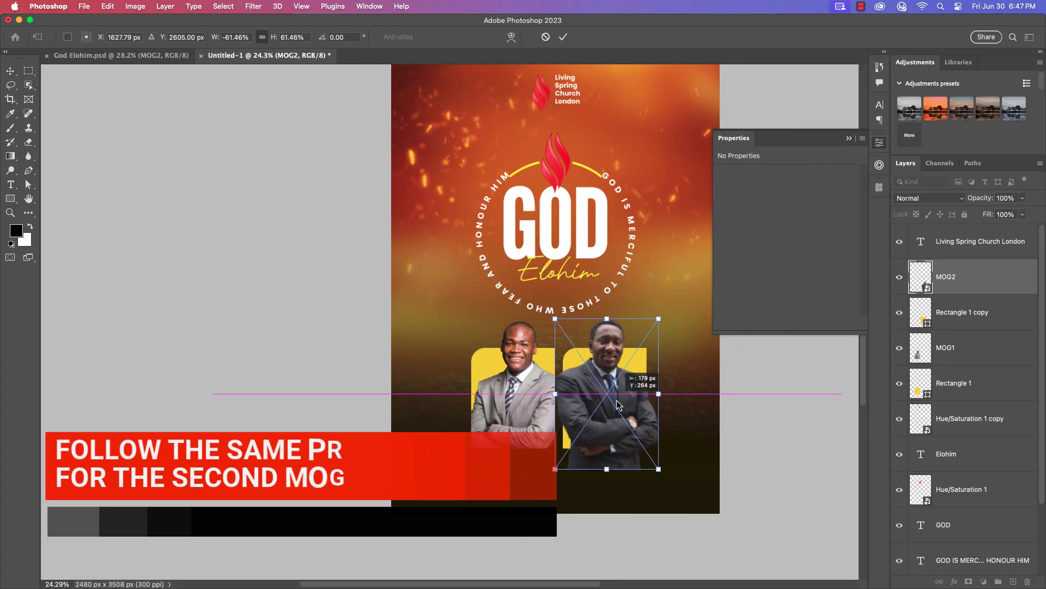
{"action": "scroll", "coordinate": [626, 420], "scroll_direction": "up", "scroll_amount": 5}
{"action": "key", "text": "Return"}
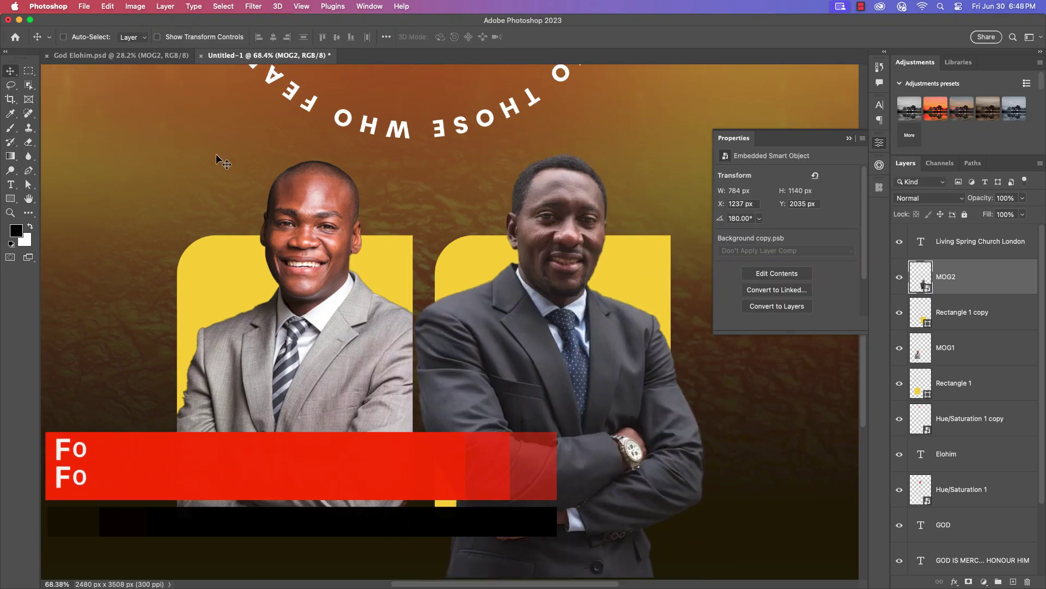
Show the rulers and move the MOG2 portrait to X 1235, Y 2052 px, level with the first minister
{"action": "key", "text": "super+r"}
{"action": "left_click_drag", "start_coordinate": [415, 70], "coordinate": [374, 171]}
{"action": "left_click_drag", "start_coordinate": [564, 211], "coordinate": [564, 219]}
{"action": "scroll", "coordinate": [536, 314], "scroll_direction": "down", "scroll_amount": 2}
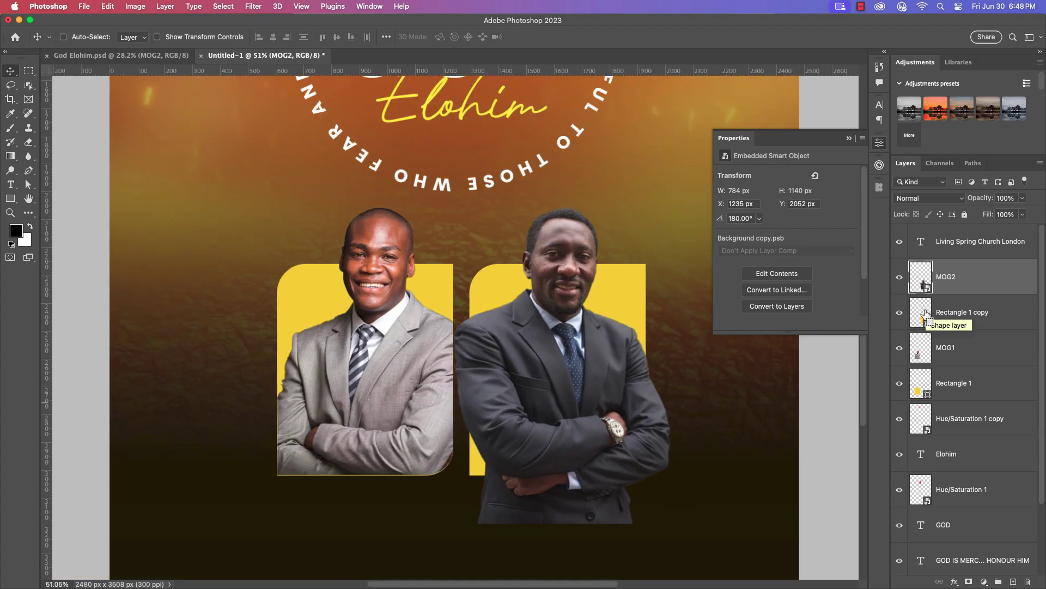
Load the outline of Rectangle 1 copy as a selection and invert it for trimming the MOG2 portrait
{"action": "left_click", "coordinate": [921, 310], "text": "super"}
{"action": "key", "text": "m"}
{"action": "right_click", "coordinate": [583, 330]}
{"action": "left_click", "coordinate": [605, 347]}
Erase the parts of the MOG2 portrait that spill past the right yellow rectangle's sides and base, and deselect
{"action": "left_click", "coordinate": [28, 141]}
{"action": "mouse_move", "coordinate": [661, 387]}
{"action": "left_mouse_down"}
{"action": "mouse_move", "coordinate": [538, 505]}
{"action": "mouse_move", "coordinate": [442, 294]}
{"action": "left_mouse_up"}
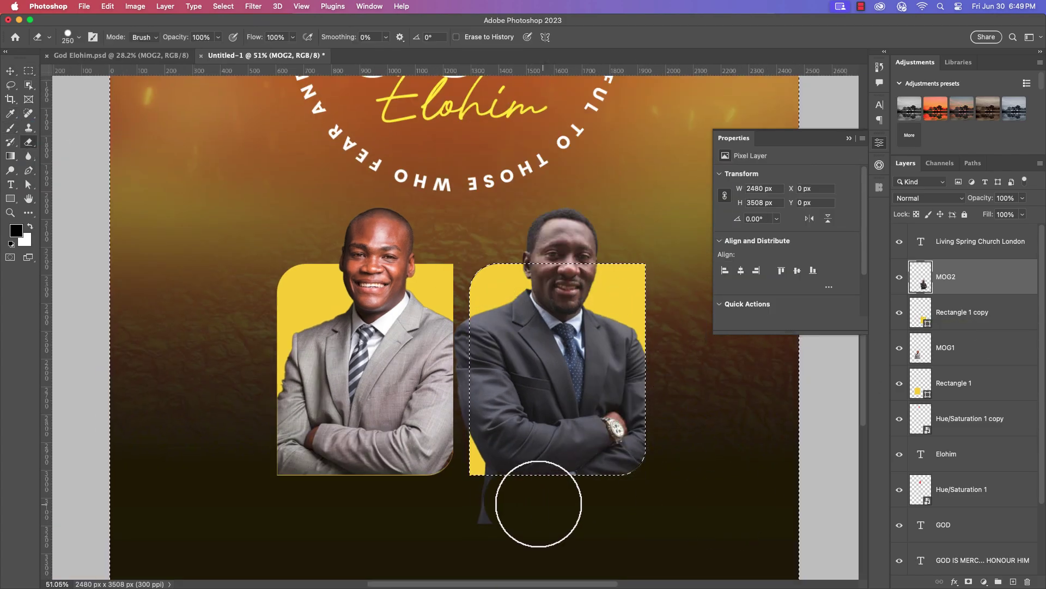
{"action": "key", "text": "super+d"}
{"action": "scroll", "coordinate": [467, 187], "scroll_direction": "down", "scroll_amount": 5}
{"action": "scroll", "coordinate": [467, 187], "scroll_direction": "up", "scroll_amount": 1}
{"action": "key", "text": "v"}
Move the small church logo flame slightly down, to Y 174 px
{"action": "left_click", "coordinate": [454, 165]}
{"action": "scroll", "coordinate": [454, 165], "scroll_direction": "up", "scroll_amount": 6}
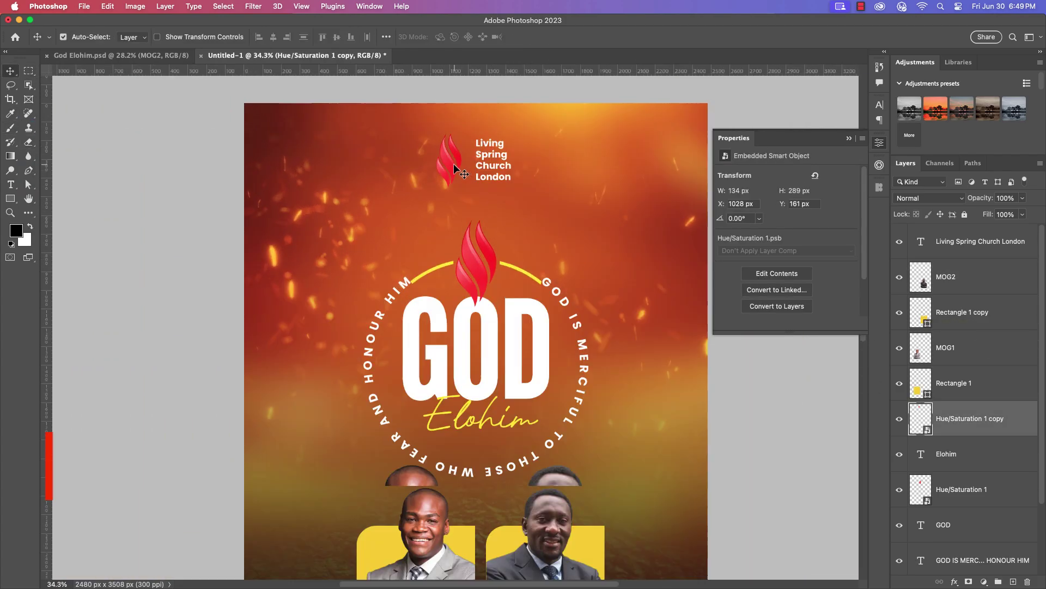
{"action": "left_click_drag", "start_coordinate": [446, 155], "coordinate": [445, 161]}
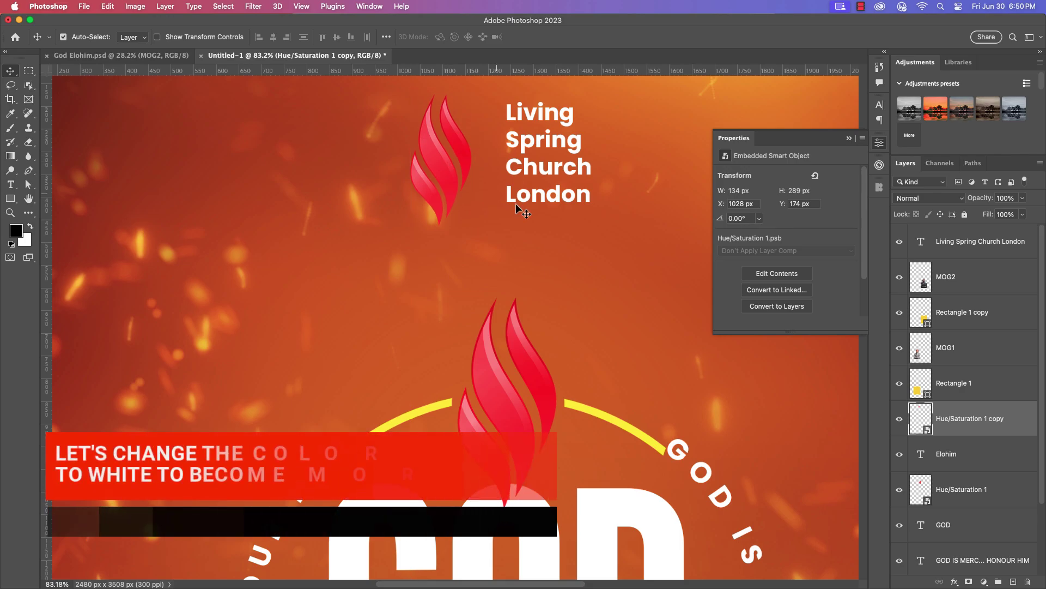
Apply a Color Overlay of white (ffffff) to the small church logo flame, the Hue/Saturation 1 copy layer
{"action": "double_click", "coordinate": [1027, 420]}
{"action": "left_click", "coordinate": [645, 335]}
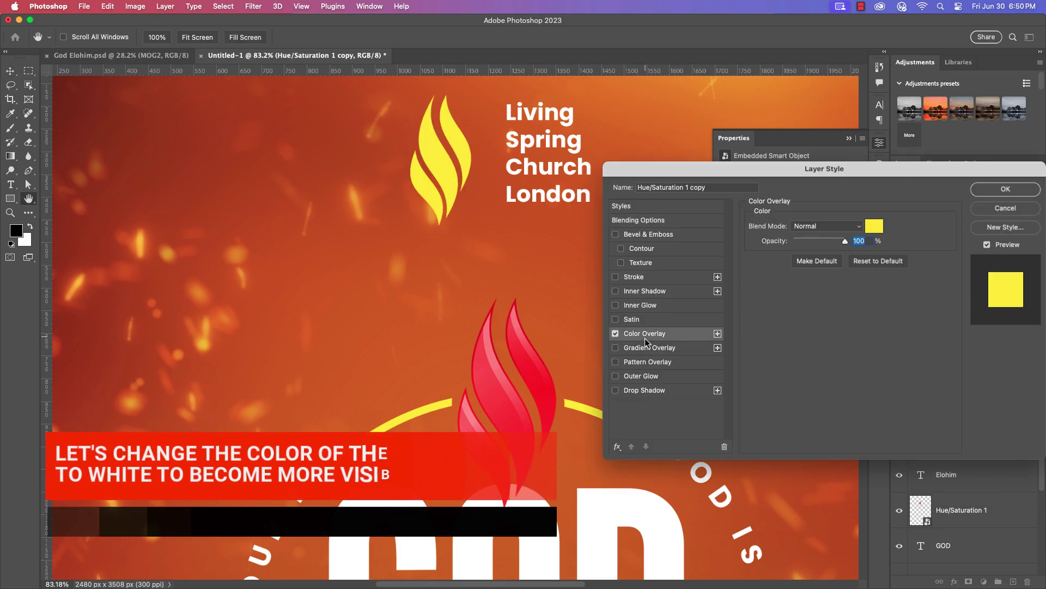
{"action": "left_click", "coordinate": [874, 226]}
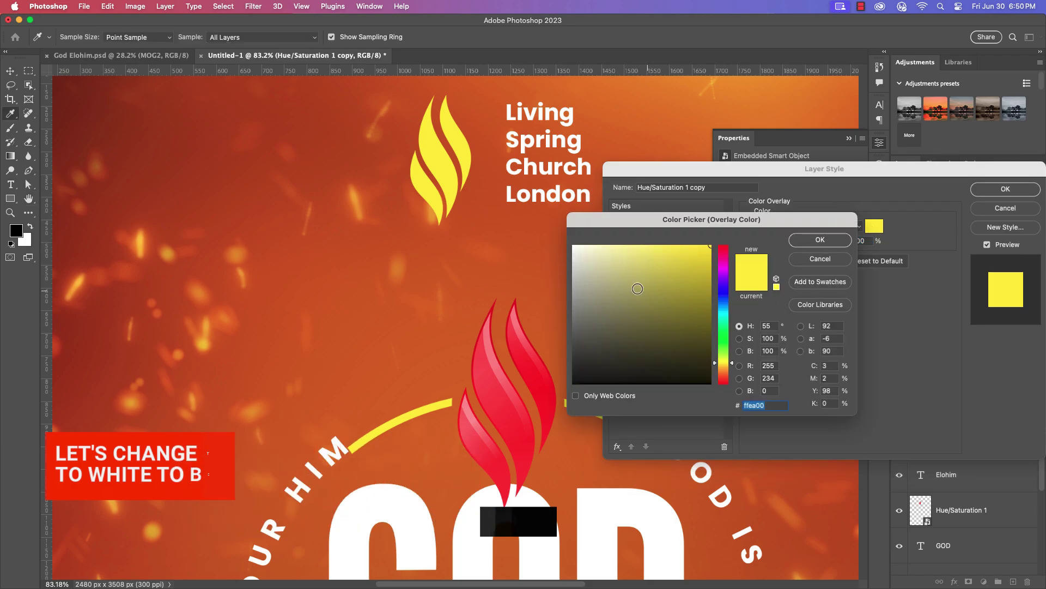
{"action": "left_click_drag", "start_coordinate": [586, 247], "coordinate": [587, 301]}
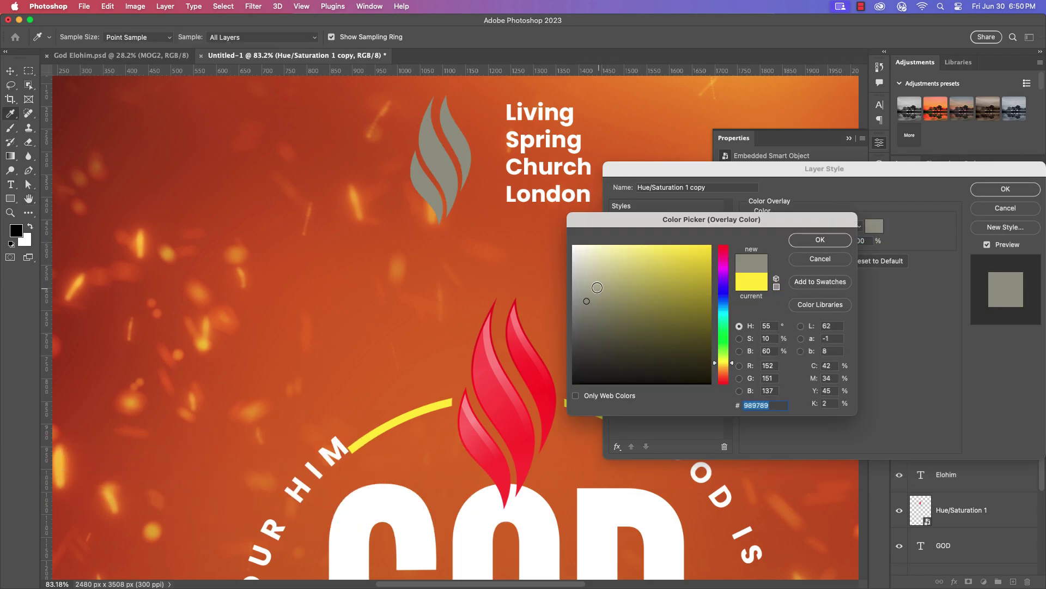
{"action": "type", "text": "ffffff"}
{"action": "left_click", "coordinate": [819, 241]}
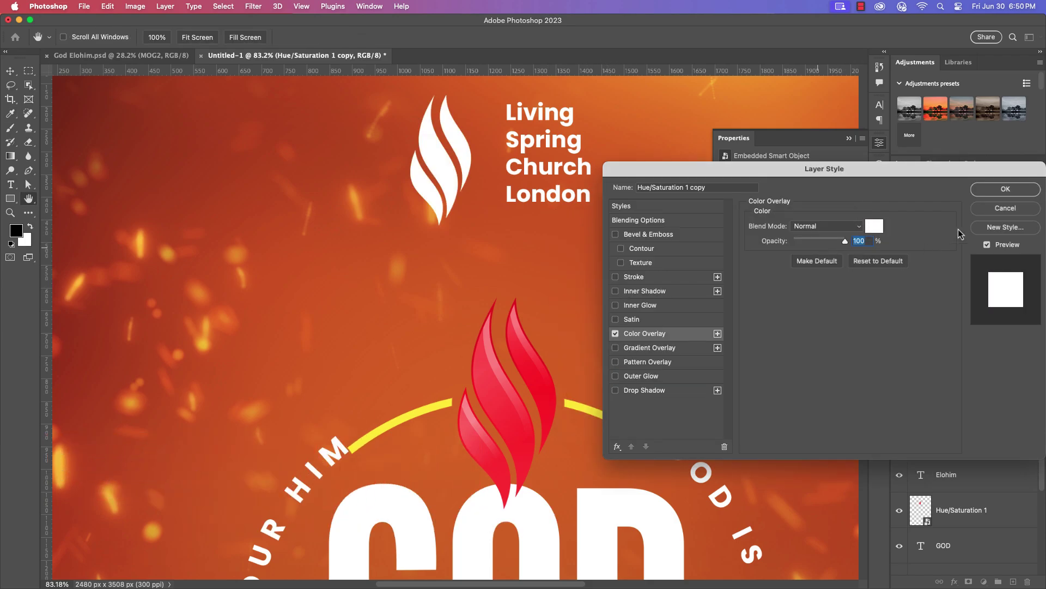
{"action": "left_click", "coordinate": [1001, 192]}
Give the large flame above the GOD title, the Hue/Saturation 1 layer, the same white Color Overlay
{"action": "scroll", "coordinate": [507, 394], "scroll_direction": "down", "scroll_amount": 5}
{"action": "left_click", "coordinate": [509, 392]}
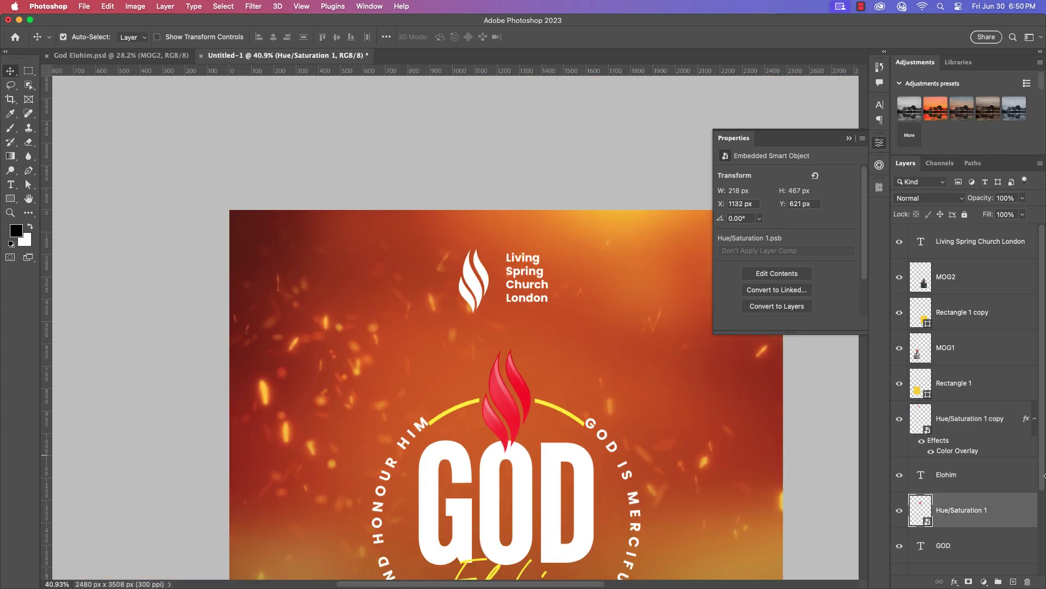
{"action": "double_click", "coordinate": [1002, 510]}
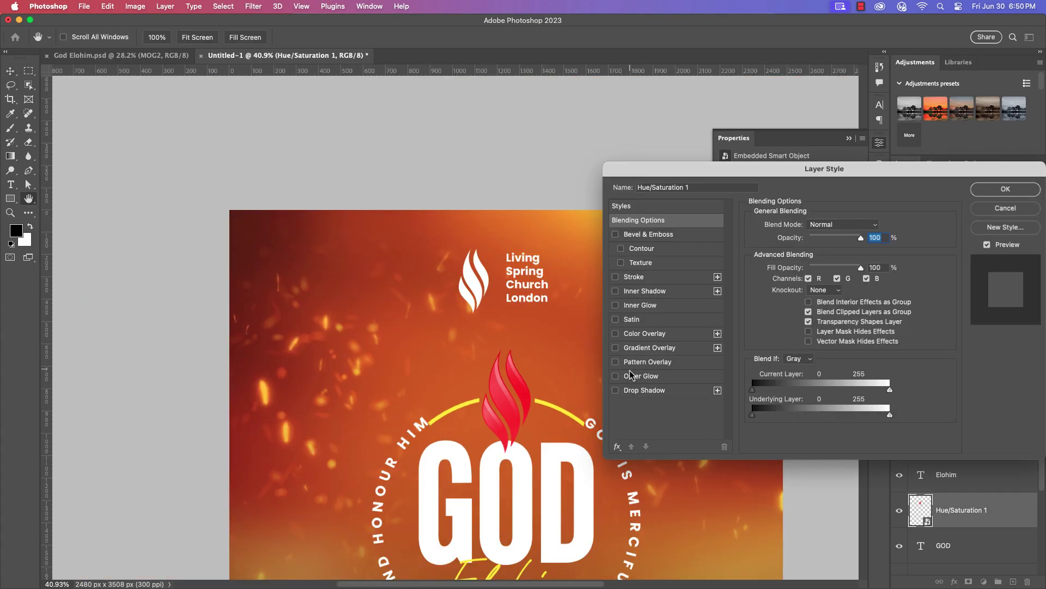
{"action": "left_click", "coordinate": [636, 335]}
{"action": "left_click", "coordinate": [992, 193]}
{"action": "scroll", "coordinate": [607, 385], "scroll_direction": "down", "scroll_amount": 6}
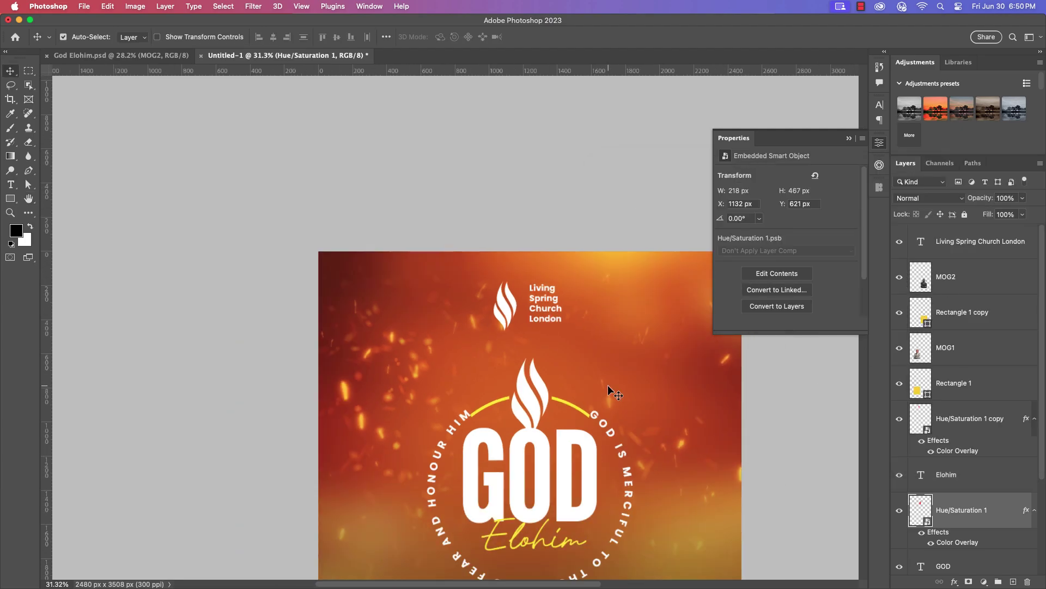
Move the church logo flame to X 1072, Y 161 px and shift the church name slightly toward it
{"action": "scroll", "coordinate": [556, 358], "scroll_direction": "up", "scroll_amount": 10}
{"action": "left_click_drag", "start_coordinate": [426, 257], "coordinate": [451, 257]}
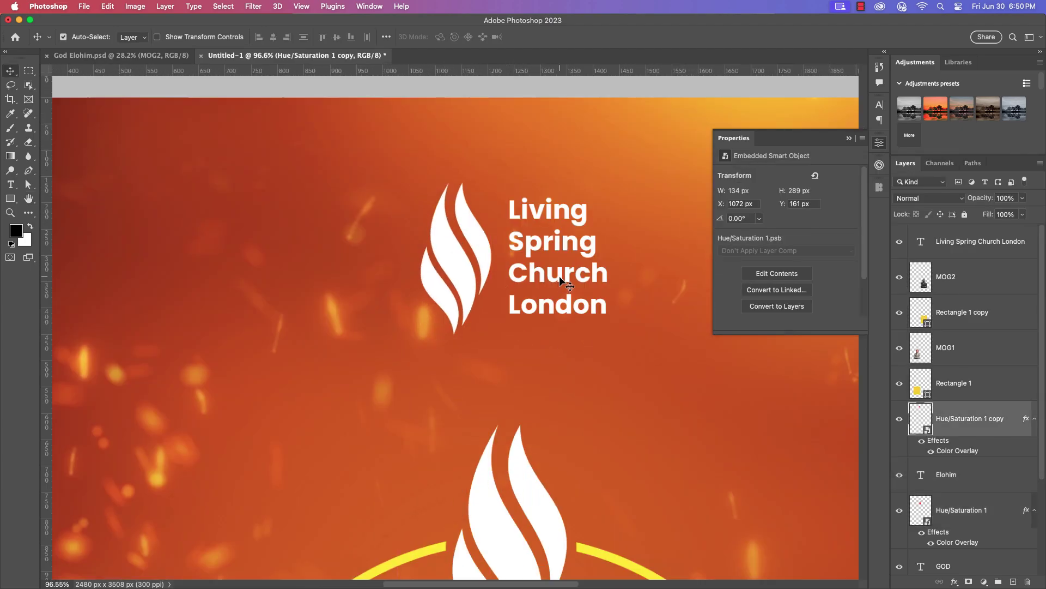
{"action": "left_click_drag", "start_coordinate": [559, 275], "coordinate": [553, 271]}
{"action": "scroll", "coordinate": [551, 329], "scroll_direction": "down", "scroll_amount": 3}
{"action": "scroll", "coordinate": [542, 322], "scroll_direction": "down", "scroll_amount": 3}
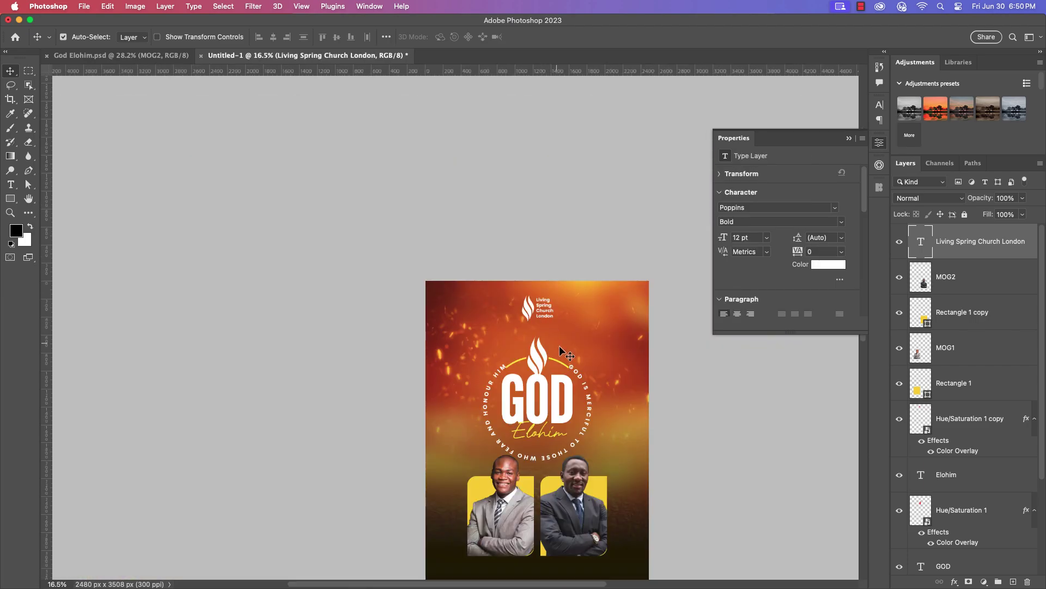
{"action": "left_click_drag", "start_coordinate": [566, 463], "coordinate": [536, 331]}
{"action": "scroll", "coordinate": [537, 331], "scroll_direction": "up", "scroll_amount": 3}
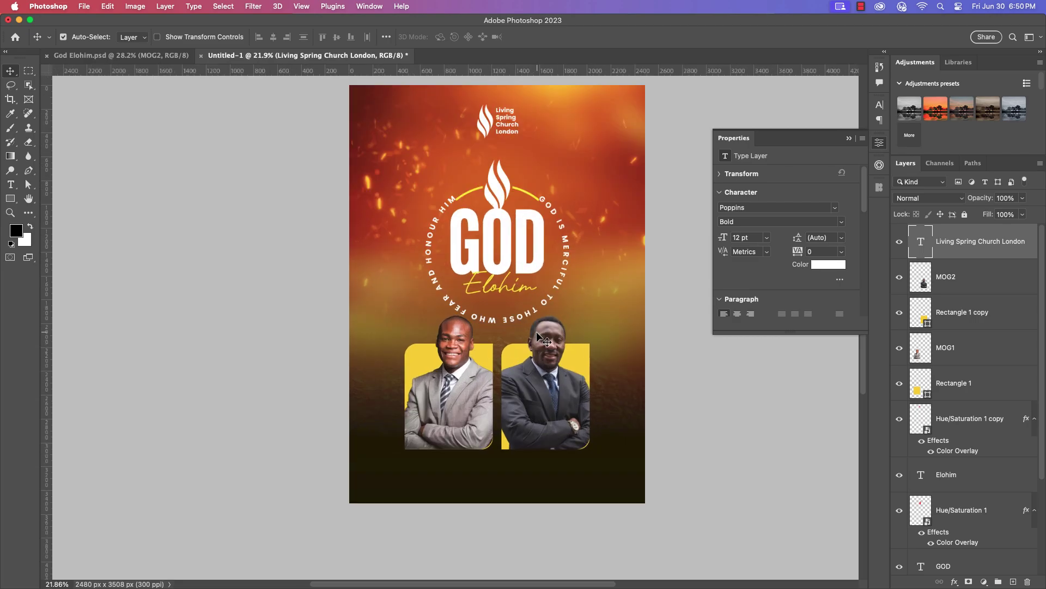
{"action": "scroll", "coordinate": [537, 333], "scroll_direction": "down", "scroll_amount": 2}
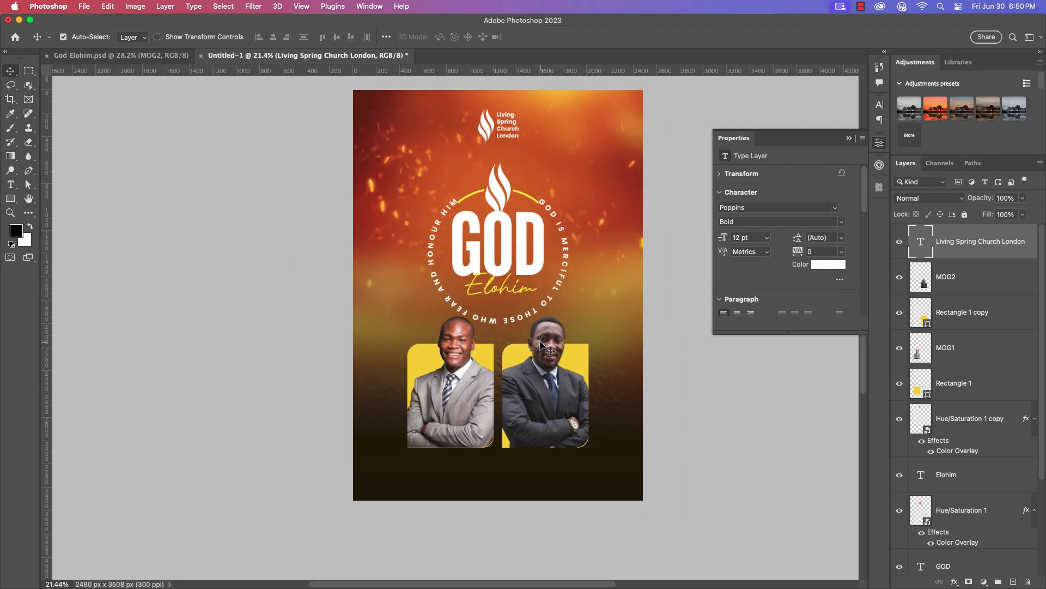
{"action": "scroll", "coordinate": [539, 339], "scroll_direction": "up", "scroll_amount": 1}
In Camera Raw, set MOG1's Temperature -13, Tint +14, Contrast +23, Highlights -11, Shadows -2, Whites -8, Blacks -14, Texture -19, Clarity +19, Vibrance +21
{"action": "scroll", "coordinate": [509, 394], "scroll_direction": "up", "scroll_amount": 3}
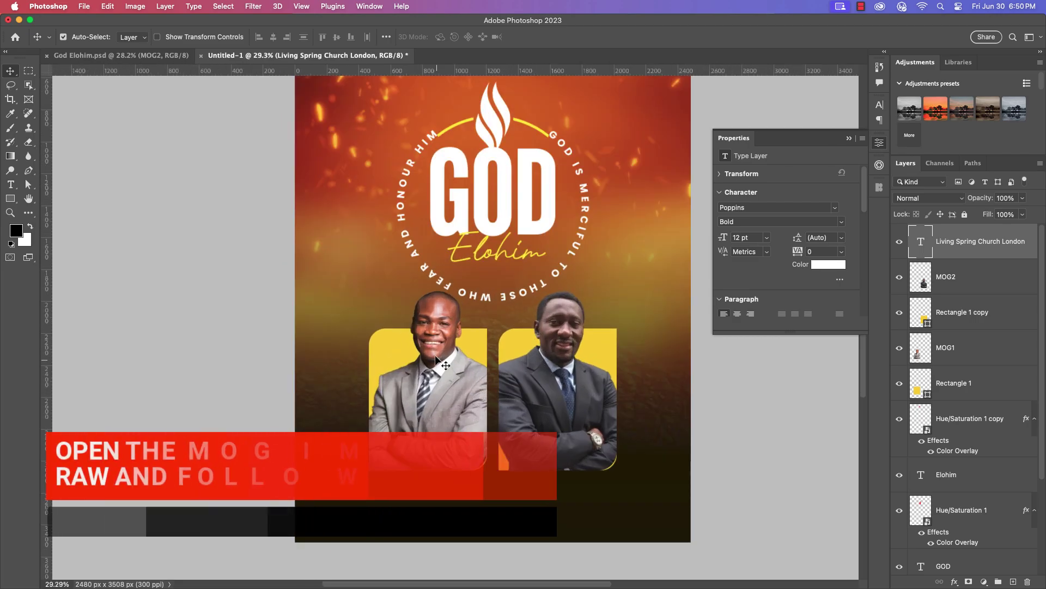
{"action": "left_click", "coordinate": [438, 375]}
{"action": "left_click", "coordinate": [253, 6]}
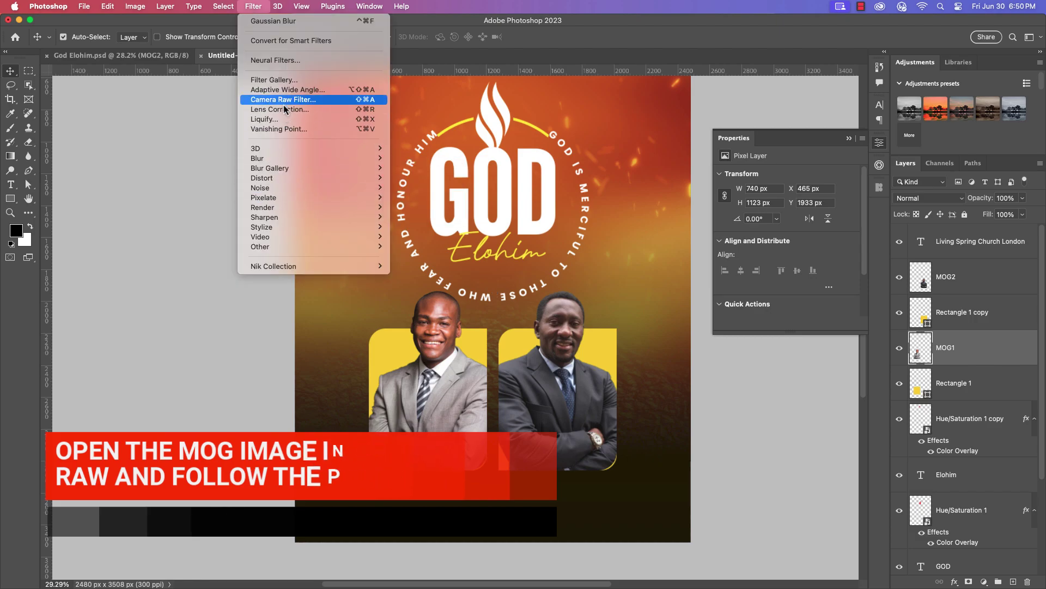
{"action": "left_click", "coordinate": [305, 99]}
{"action": "left_click", "coordinate": [378, 367]}
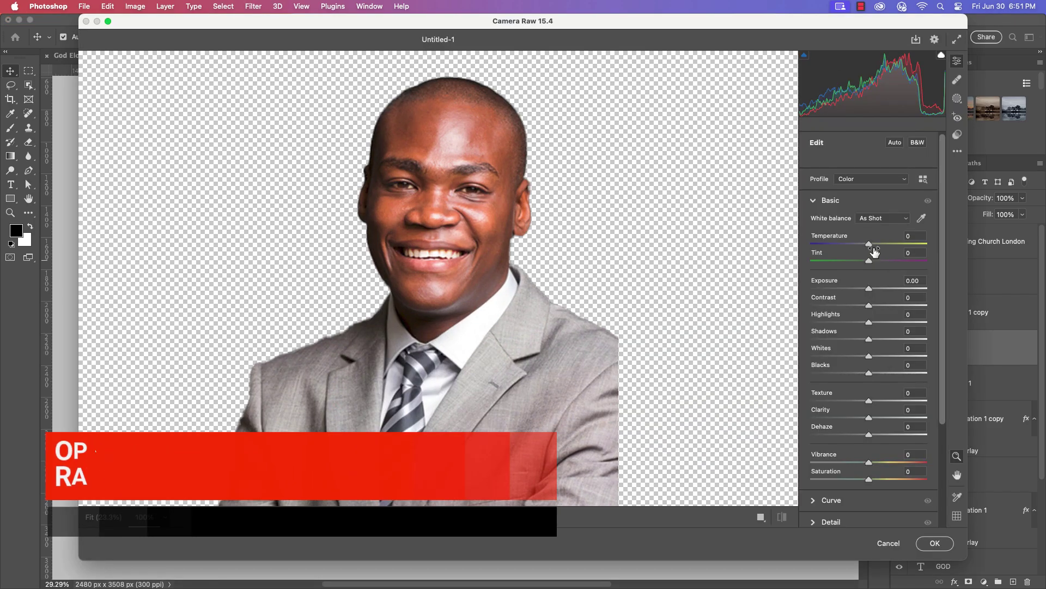
{"action": "mouse_move", "coordinate": [872, 244]}
{"action": "left_mouse_down"}
{"action": "mouse_move", "coordinate": [862, 243]}
{"action": "mouse_move", "coordinate": [876, 260]}
{"action": "left_mouse_up"}
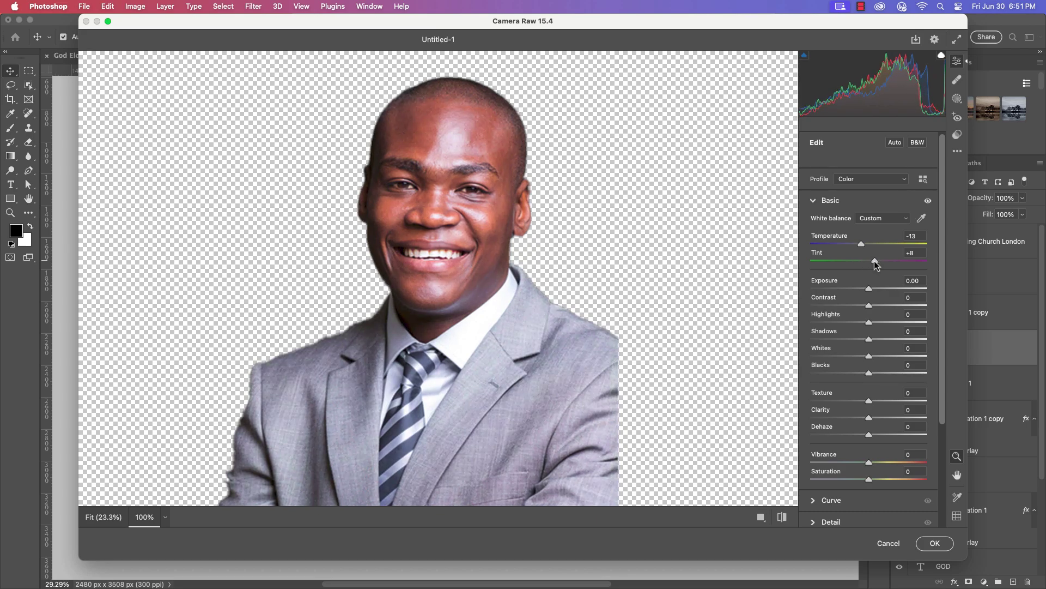
{"action": "left_click_drag", "start_coordinate": [869, 306], "coordinate": [864, 356]}
{"action": "left_click_drag", "start_coordinate": [869, 373], "coordinate": [891, 418]}
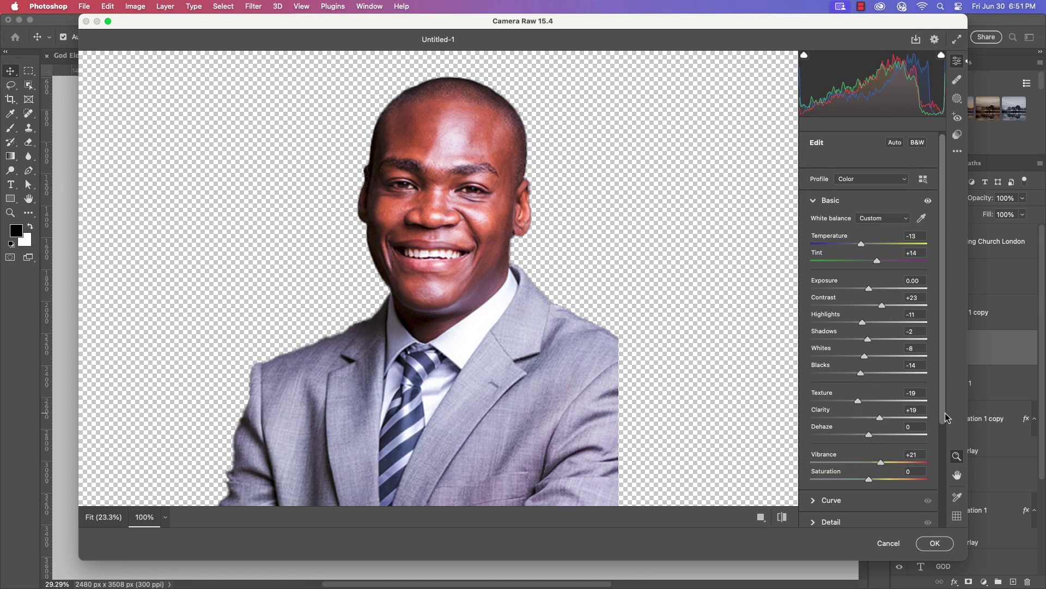
Set MOG1's Sharpening 79, Noise Reduction 13, Color Noise Reduction 24, curve Highlights +2 and Shadows -10, and apply the Camera Raw filter
{"action": "scroll", "coordinate": [872, 463], "scroll_direction": "down", "scroll_amount": 3}
{"action": "left_click", "coordinate": [820, 452]}
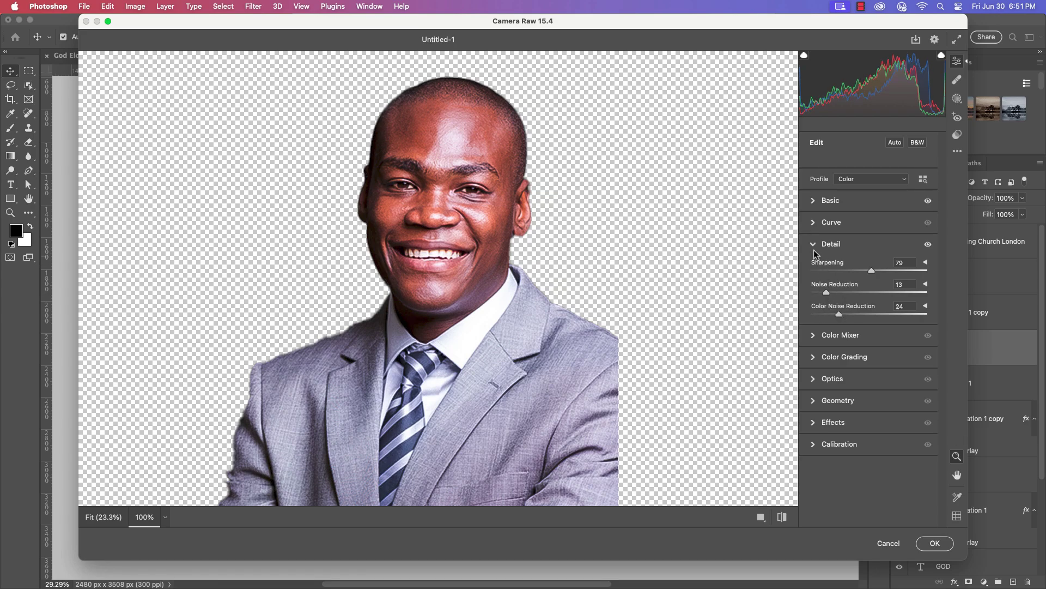
{"action": "left_click", "coordinate": [831, 222]}
{"action": "left_click_drag", "start_coordinate": [836, 349], "coordinate": [838, 354]}
{"action": "left_click_drag", "start_coordinate": [902, 278], "coordinate": [904, 280]}
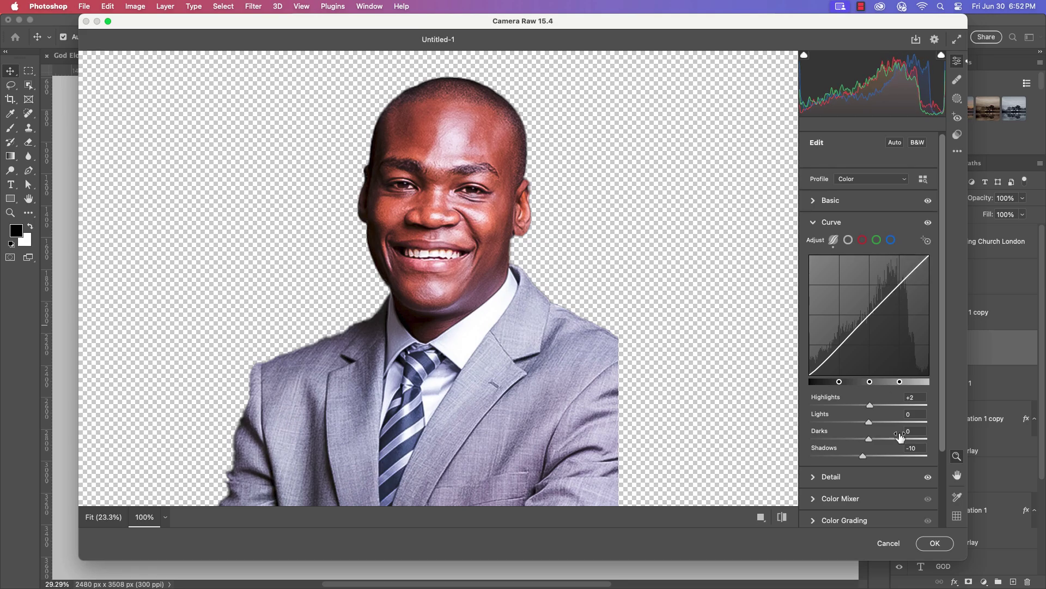
{"action": "left_click", "coordinate": [935, 543]}
Reapply the last Camera Raw filter settings to the MOG2 portrait
{"action": "scroll", "coordinate": [564, 364], "scroll_direction": "up", "scroll_amount": 5}
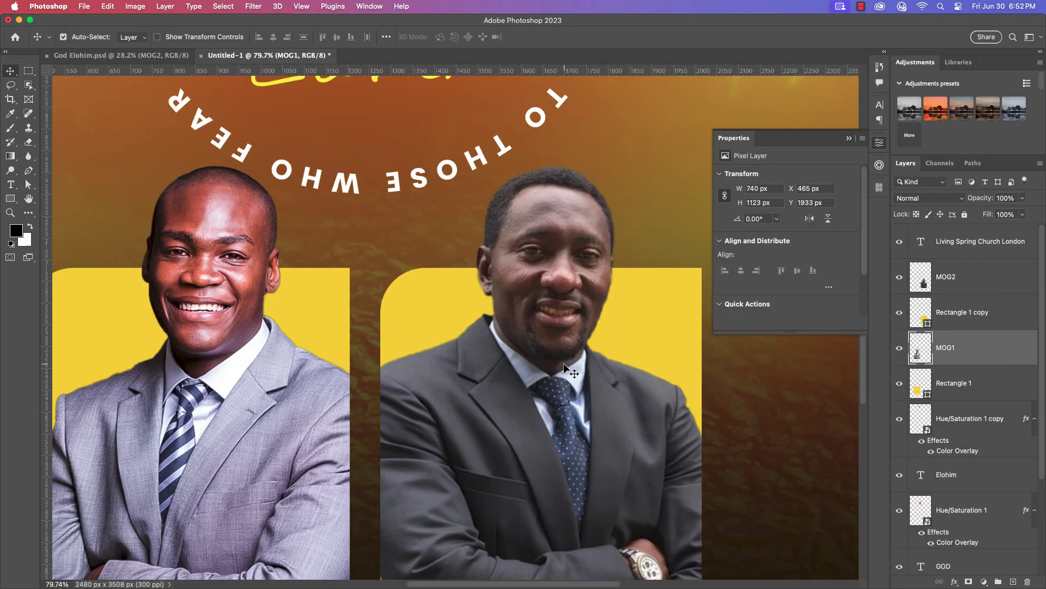
{"action": "scroll", "coordinate": [564, 363], "scroll_direction": "down", "scroll_amount": 5}
{"action": "left_click", "coordinate": [551, 370]}
{"action": "left_click", "coordinate": [252, 6]}
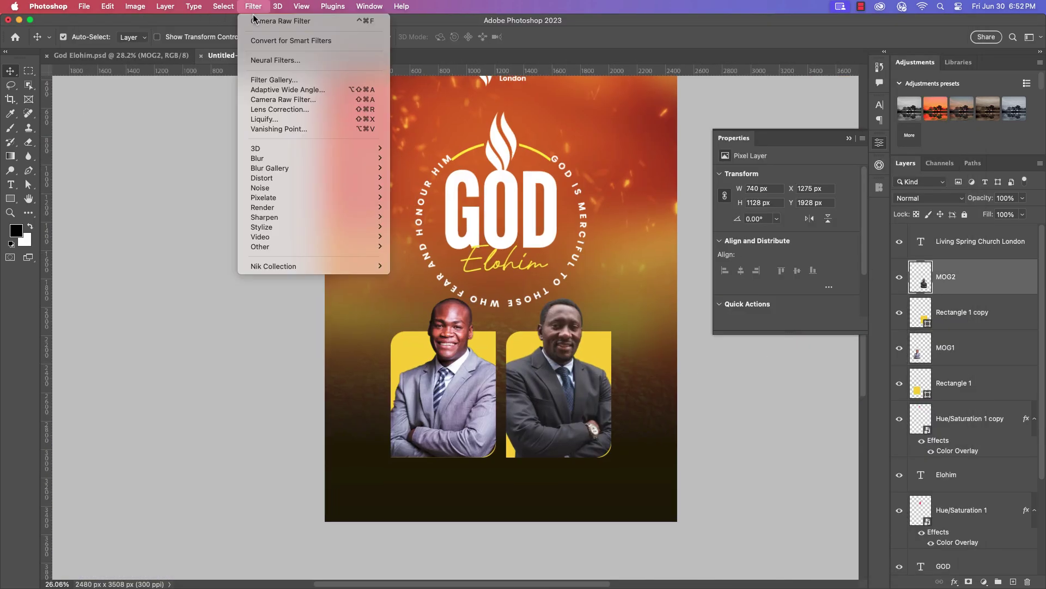
{"action": "left_click", "coordinate": [253, 6]}
{"action": "scroll", "coordinate": [564, 338], "scroll_direction": "up", "scroll_amount": 5}
{"action": "scroll", "coordinate": [567, 337], "scroll_direction": "down", "scroll_amount": 5}
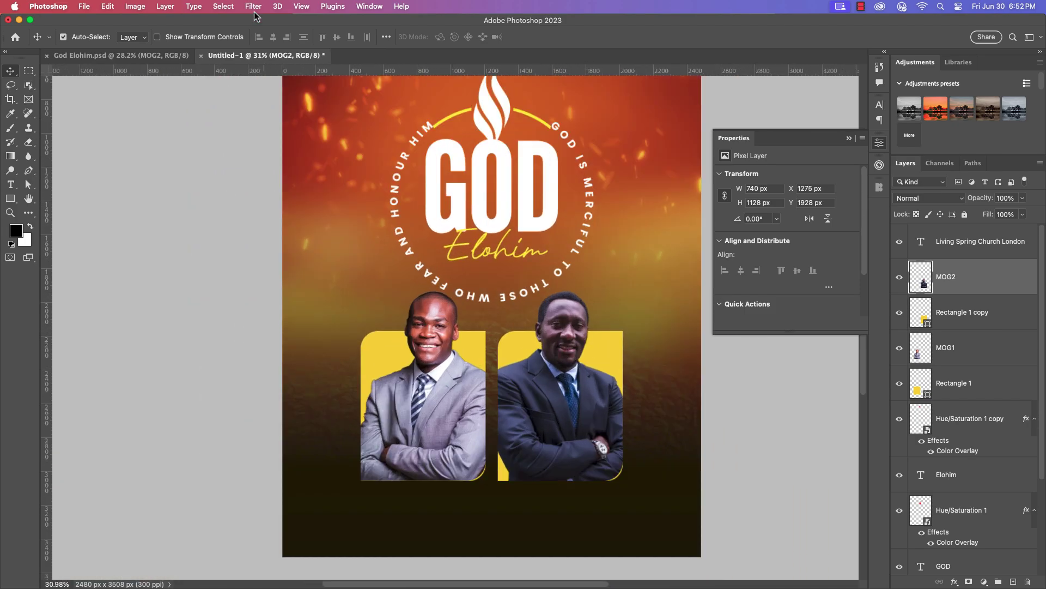
Apply Camera Raw to MOG2 with Exposure +1.05, Contrast -18, Highlights +2, Texture +9, Clarity -26, Dehaze +20 and Vibrance +22
{"action": "left_click", "coordinate": [227, 6]}
{"action": "mouse_move", "coordinate": [253, 6]}
{"action": "left_click", "coordinate": [273, 104]}
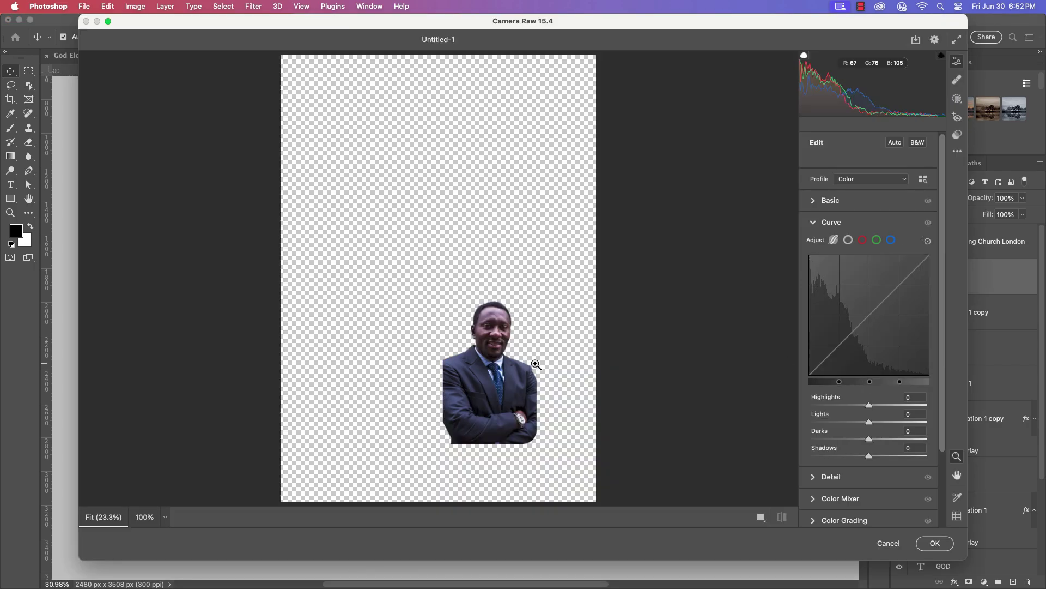
{"action": "left_click", "coordinate": [535, 364]}
{"action": "left_click", "coordinate": [831, 200]}
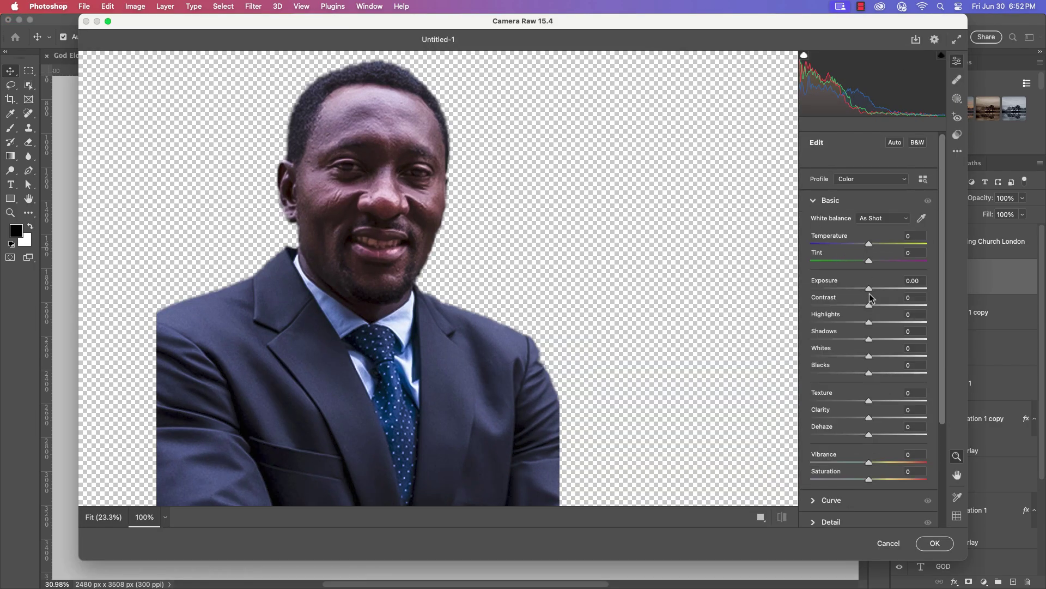
{"action": "left_click_drag", "start_coordinate": [869, 289], "coordinate": [858, 307]}
{"action": "mouse_move", "coordinate": [869, 418]}
{"action": "left_mouse_down"}
{"action": "mouse_move", "coordinate": [855, 418]}
{"action": "mouse_move", "coordinate": [874, 401]}
{"action": "left_mouse_up"}
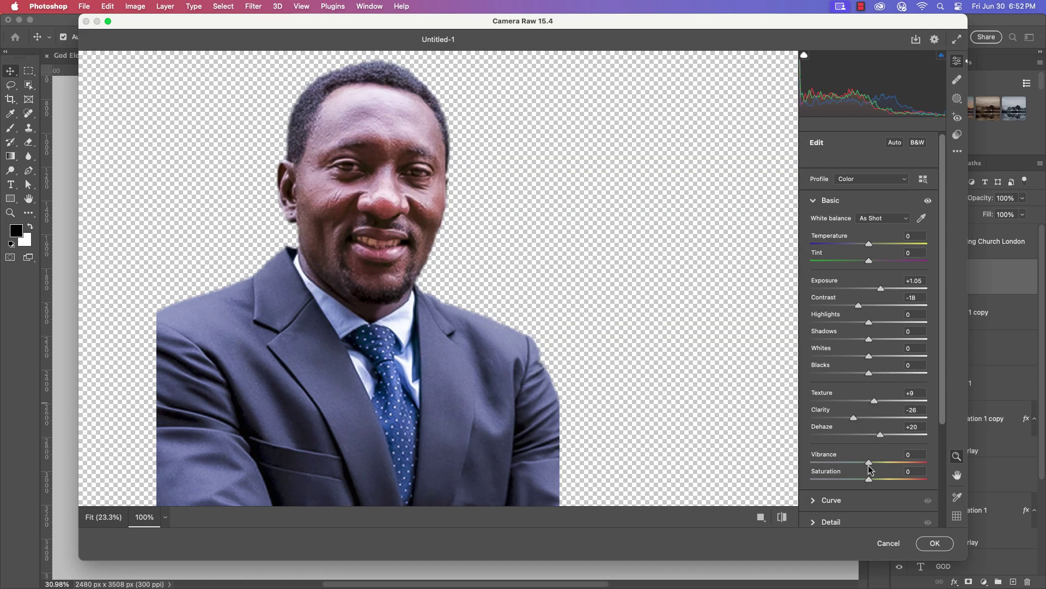
{"action": "left_click_drag", "start_coordinate": [869, 322], "coordinate": [871, 322]}
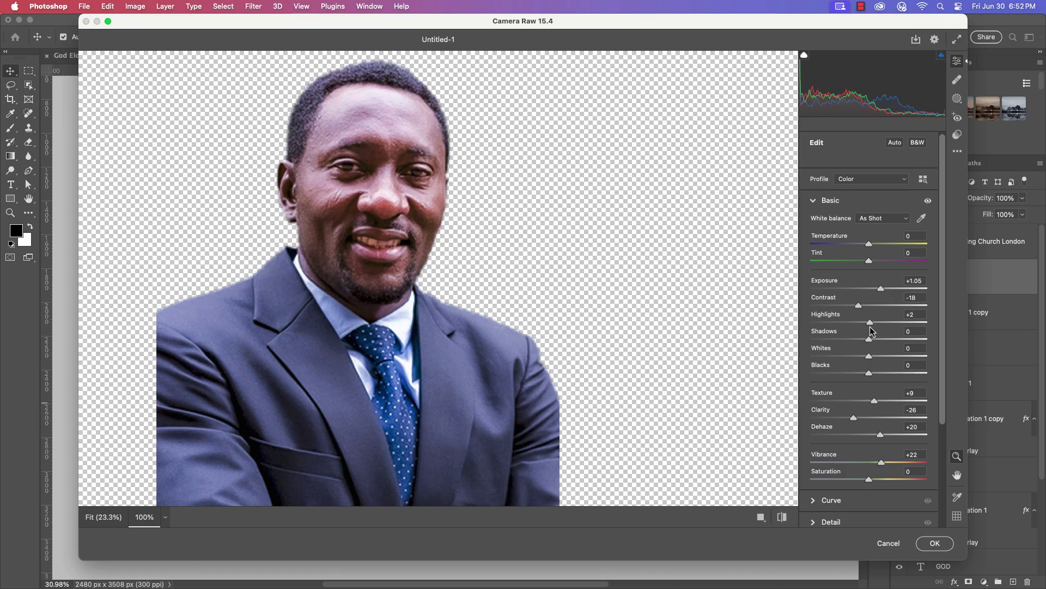
{"action": "left_click", "coordinate": [935, 543]}
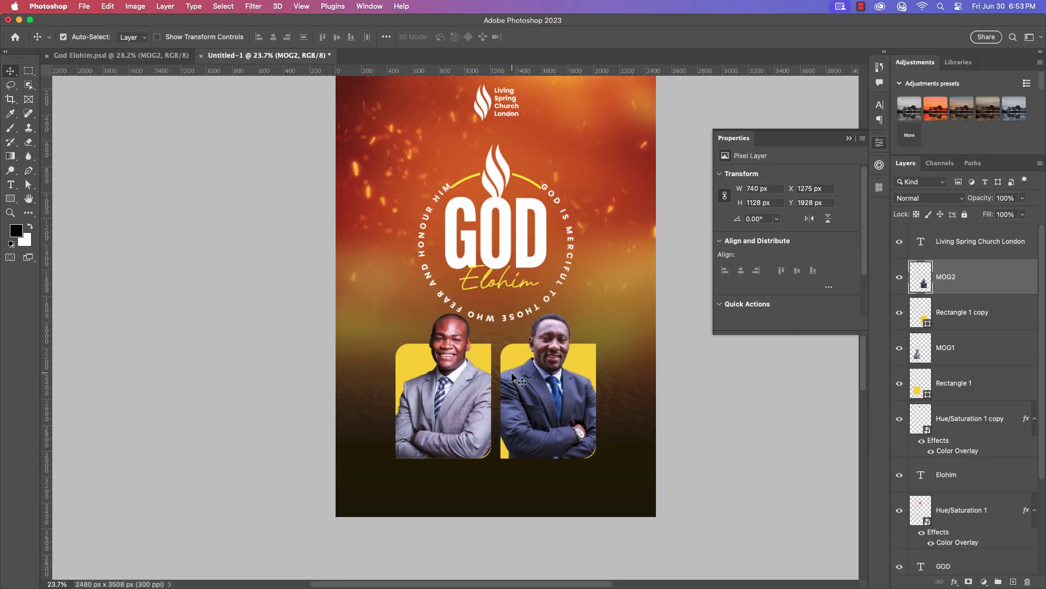
Add a text layer reading Host on the flyer's left side, beside the first minister's head
{"action": "scroll", "coordinate": [521, 357], "scroll_direction": "up", "scroll_amount": 2}
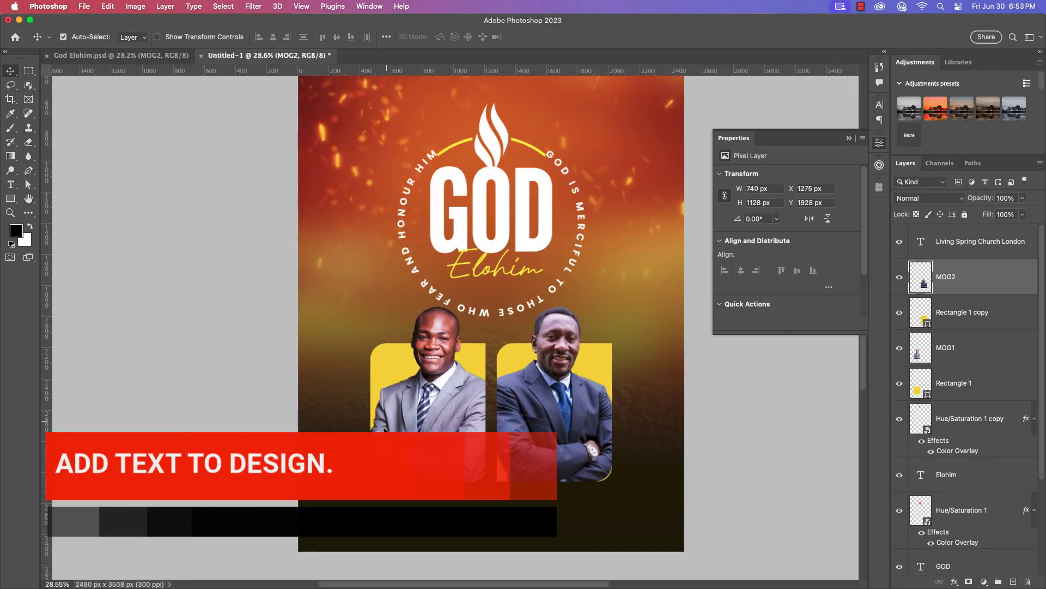
{"action": "left_click", "coordinate": [10, 185]}
{"action": "left_click", "coordinate": [329, 312]}
{"action": "type", "text": "Host"}
{"action": "key", "text": "super+Return"}
{"action": "key", "text": "v"}
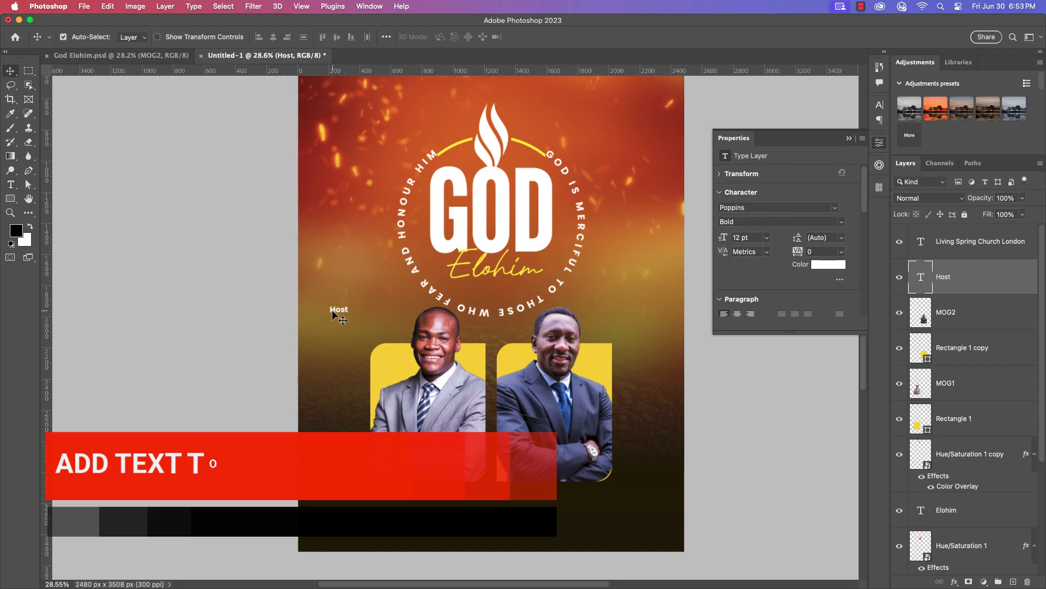
Set the Host text in the Holybuck font at 30 pt
{"action": "left_click", "coordinate": [878, 105]}
{"action": "left_click", "coordinate": [806, 124]}
{"action": "left_click", "coordinate": [806, 125]}
{"action": "left_click", "coordinate": [788, 170]}
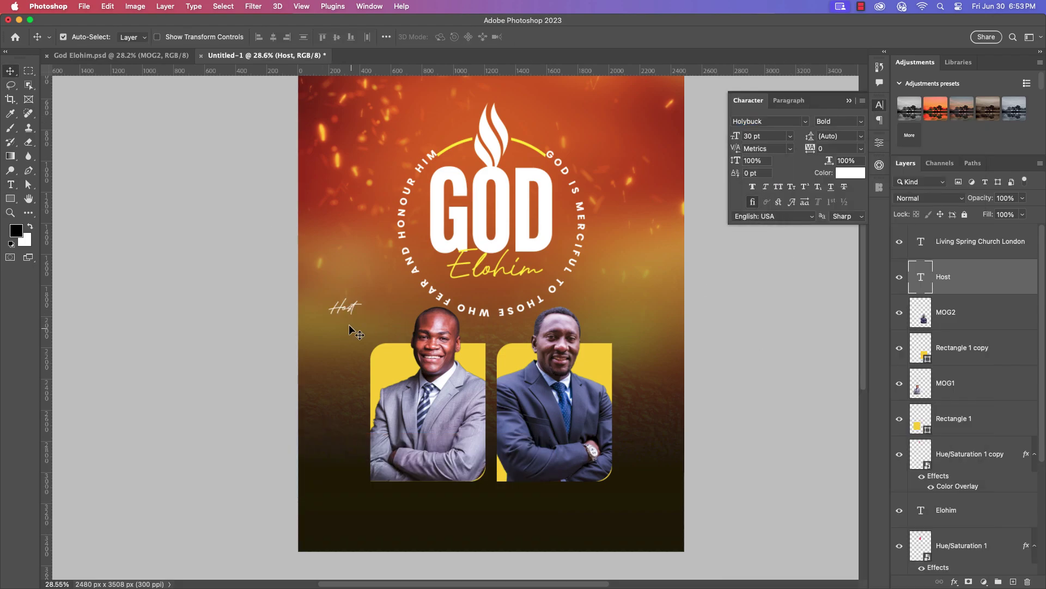
Place Host beside the lower left portrait and put a copy reading Guest to the right of the second portrait
{"action": "left_click_drag", "start_coordinate": [349, 324], "coordinate": [643, 456]}
{"action": "double_click", "coordinate": [635, 450]}
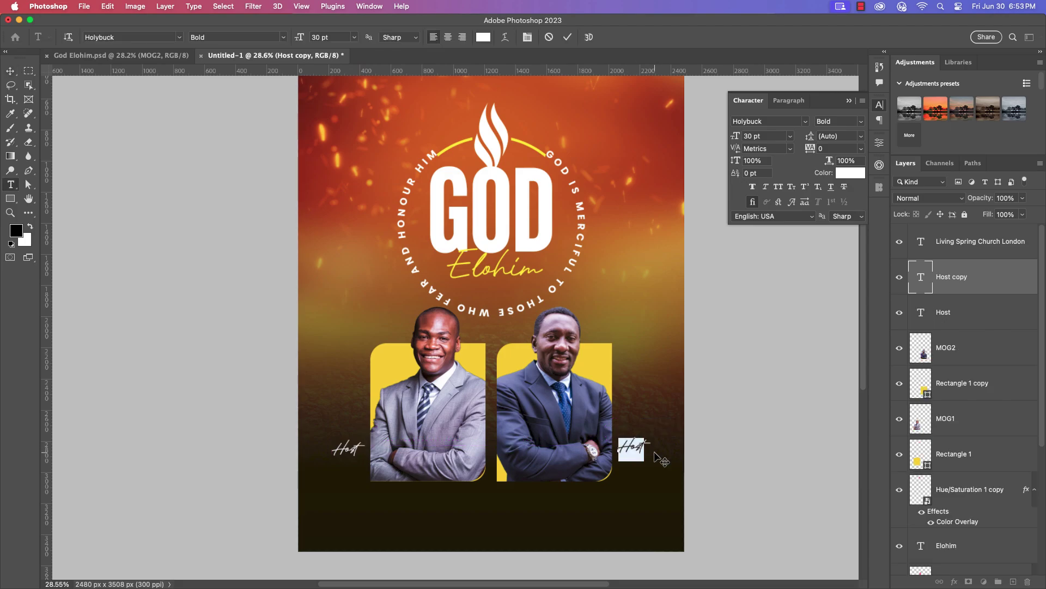
{"action": "type", "text": "Gues"}
{"action": "key", "text": "super+Return"}
{"action": "key", "text": "v"}
Duplicate the Host text below itself and replace it with the host bishop's title and name on three lines
{"action": "scroll", "coordinate": [362, 439], "scroll_direction": "up", "scroll_amount": 6}
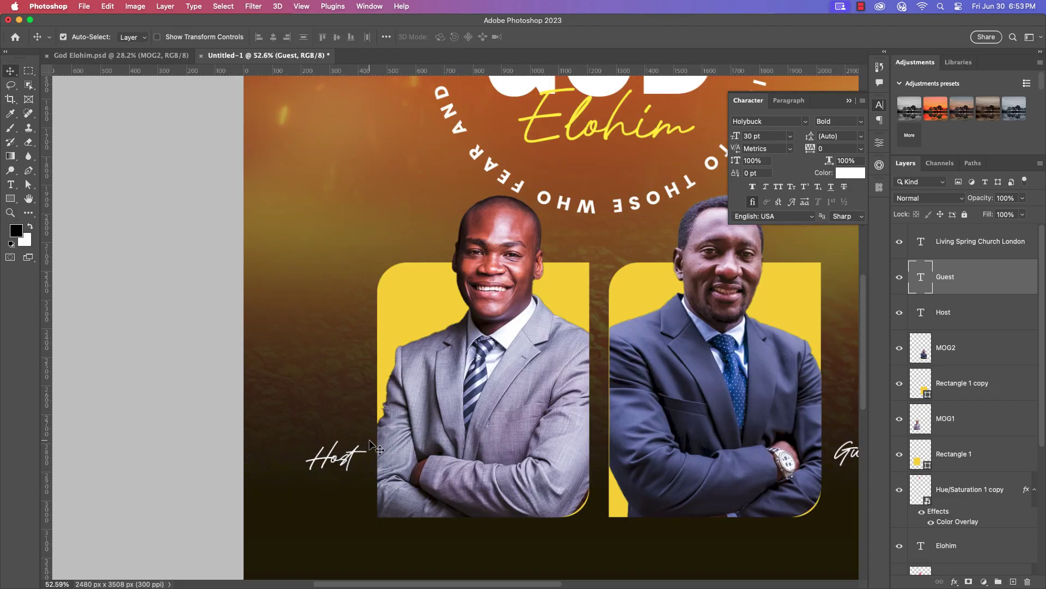
{"action": "scroll", "coordinate": [359, 436], "scroll_direction": "down", "scroll_amount": 3}
{"action": "left_click_drag", "start_coordinate": [360, 319], "coordinate": [360, 421]}
{"action": "double_click", "coordinate": [362, 420]}
{"action": "type", "text": "Bishop"}
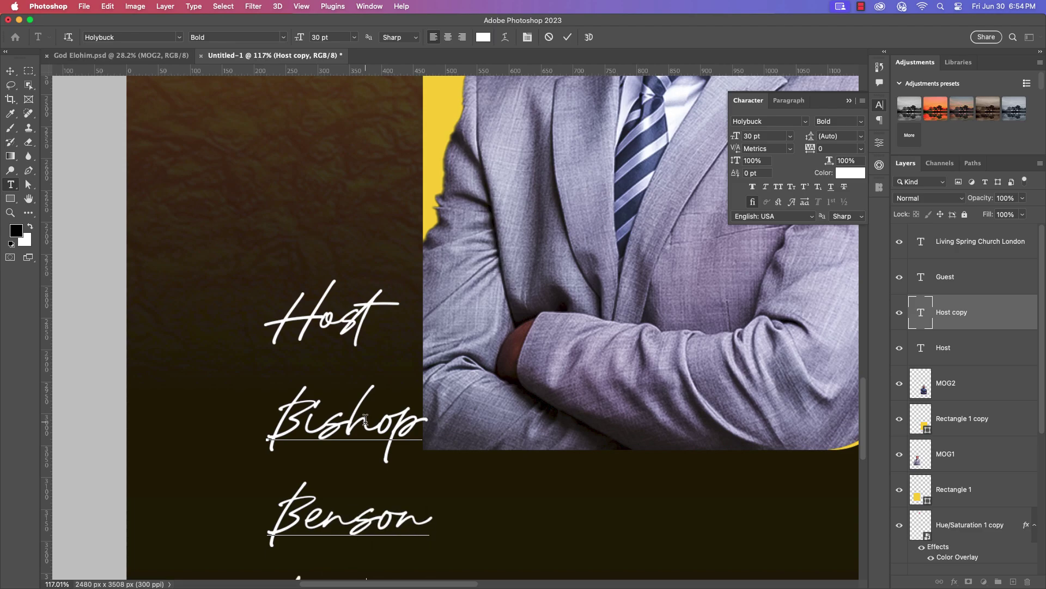
{"action": "key", "text": "super+Return"}
{"action": "key", "text": "v"}
{"action": "key", "text": "super+0"}
Set the bishop's name text to Poppins Bold, 14 pt, with 12 pt leading
{"action": "left_click", "coordinate": [768, 121]}
{"action": "type", "text": "Poppins"}
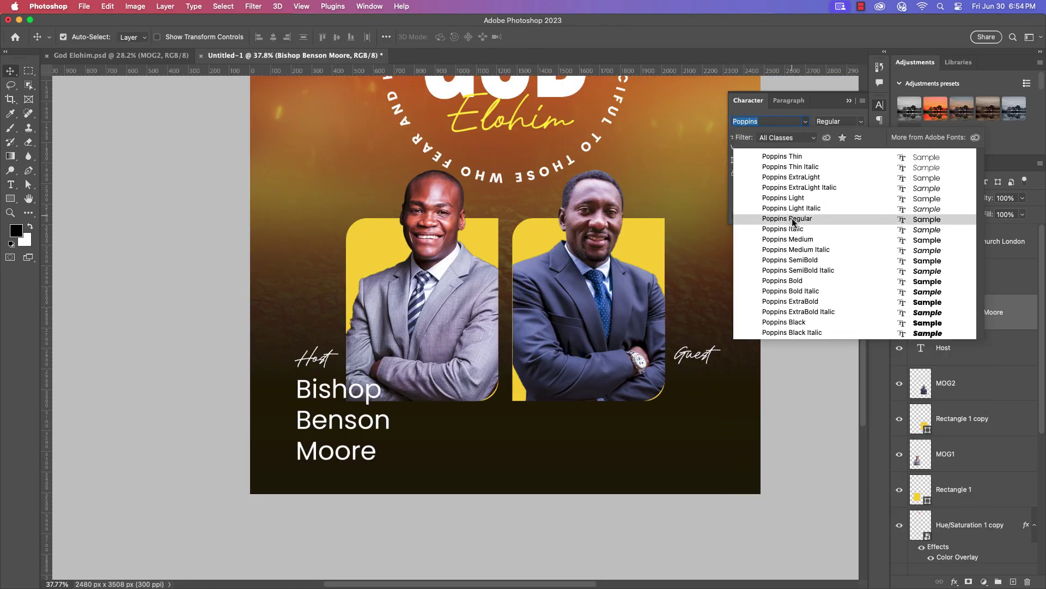
{"action": "left_click", "coordinate": [793, 218]}
{"action": "left_click", "coordinate": [790, 136]}
{"action": "left_click", "coordinate": [759, 252]}
{"action": "left_click", "coordinate": [861, 123]}
{"action": "left_click", "coordinate": [834, 216]}
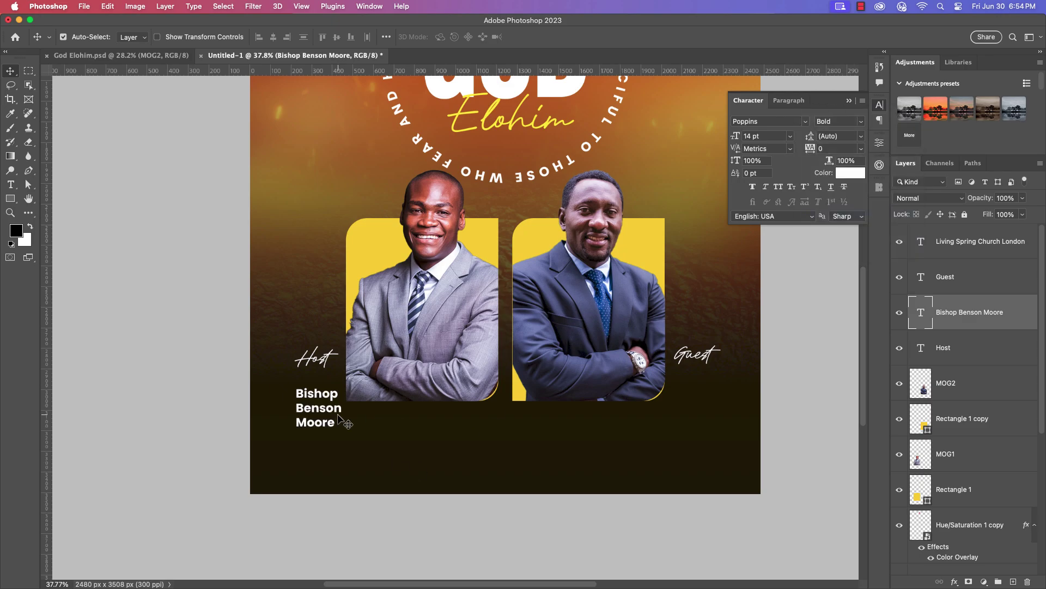
{"action": "left_click", "coordinate": [861, 136]}
{"action": "left_click", "coordinate": [835, 243]}
Move the bishop's name block up so it sits directly beneath the Host label
{"action": "left_click_drag", "start_coordinate": [324, 413], "coordinate": [325, 394]}
{"action": "scroll", "coordinate": [344, 394], "scroll_direction": "down", "scroll_amount": 1}
{"action": "scroll", "coordinate": [360, 396], "scroll_direction": "up", "scroll_amount": 5}
{"action": "double_click", "coordinate": [321, 338]}
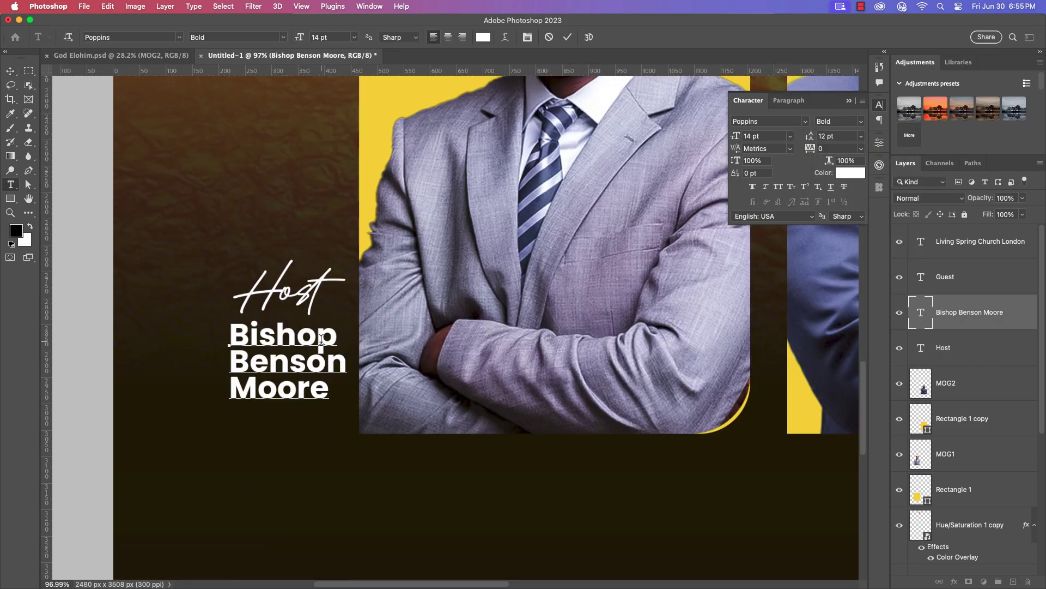
{"action": "left_click", "coordinate": [567, 37]}
{"action": "key", "text": "v"}
Colour the Host label yellow (f8d200), sampled from the portrait frame
{"action": "scroll", "coordinate": [304, 251], "scroll_direction": "up", "scroll_amount": 4}
{"action": "left_click", "coordinate": [362, 336]}
{"action": "left_click", "coordinate": [850, 172]}
{"action": "left_click", "coordinate": [463, 171]}
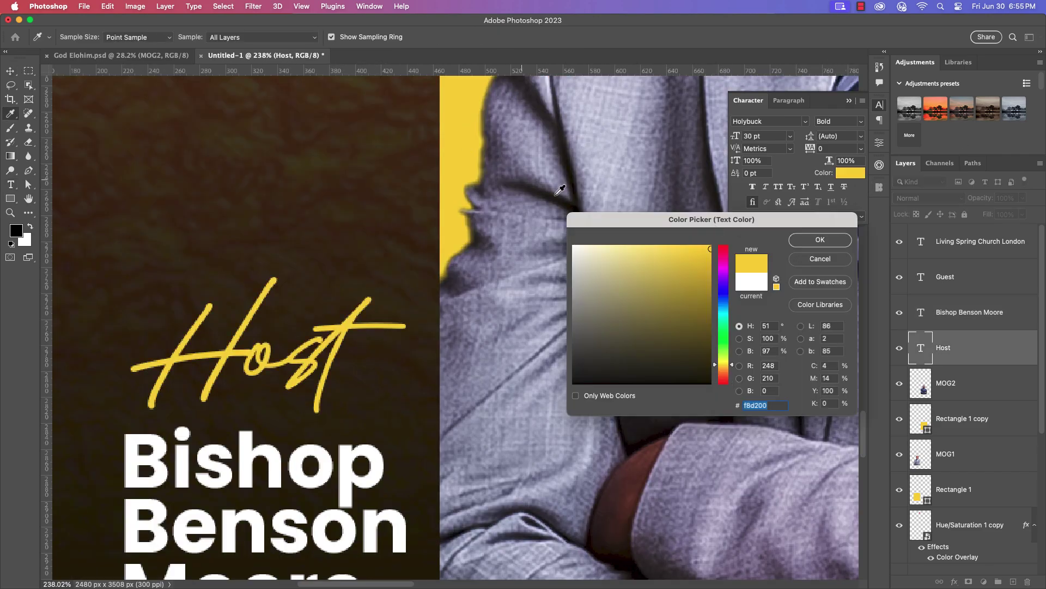
{"action": "left_click", "coordinate": [820, 238]}
Copy the bishop's name block under Guest and replace its text with the guest pastor's title and name
{"action": "scroll", "coordinate": [289, 392], "scroll_direction": "down", "scroll_amount": 8}
{"action": "left_click_drag", "start_coordinate": [300, 393], "coordinate": [620, 430]}
{"action": "double_click", "coordinate": [618, 452]}
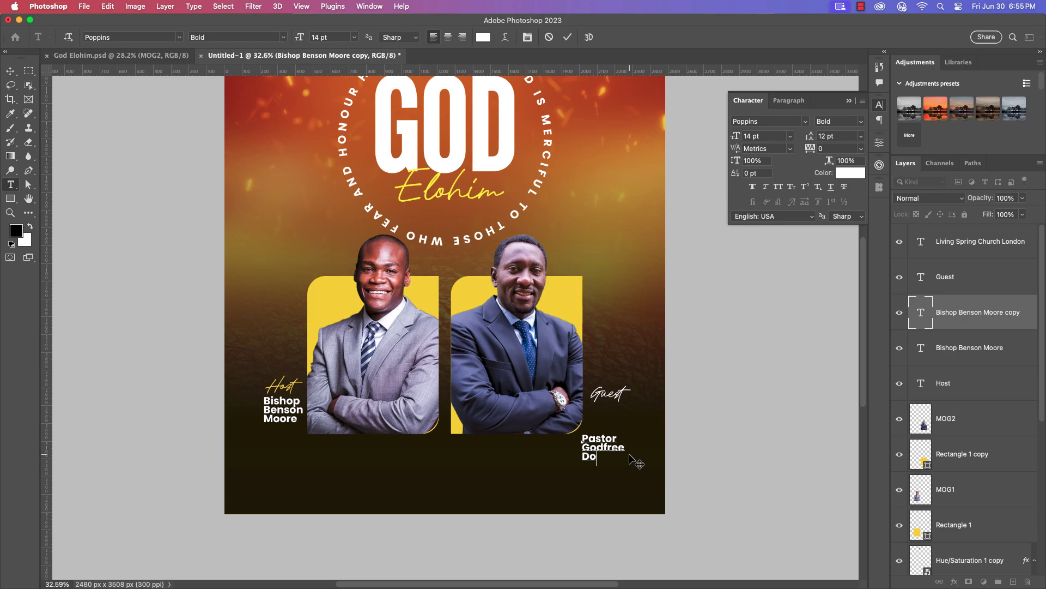
{"action": "left_click", "coordinate": [653, 357]}
{"action": "key", "text": "v"}
{"action": "left_click_drag", "start_coordinate": [609, 442], "coordinate": [618, 414]}
Colour the Guest label with the yellow sampled from the second portrait's frame
{"action": "left_click", "coordinate": [609, 393]}
{"action": "left_click", "coordinate": [850, 173]}
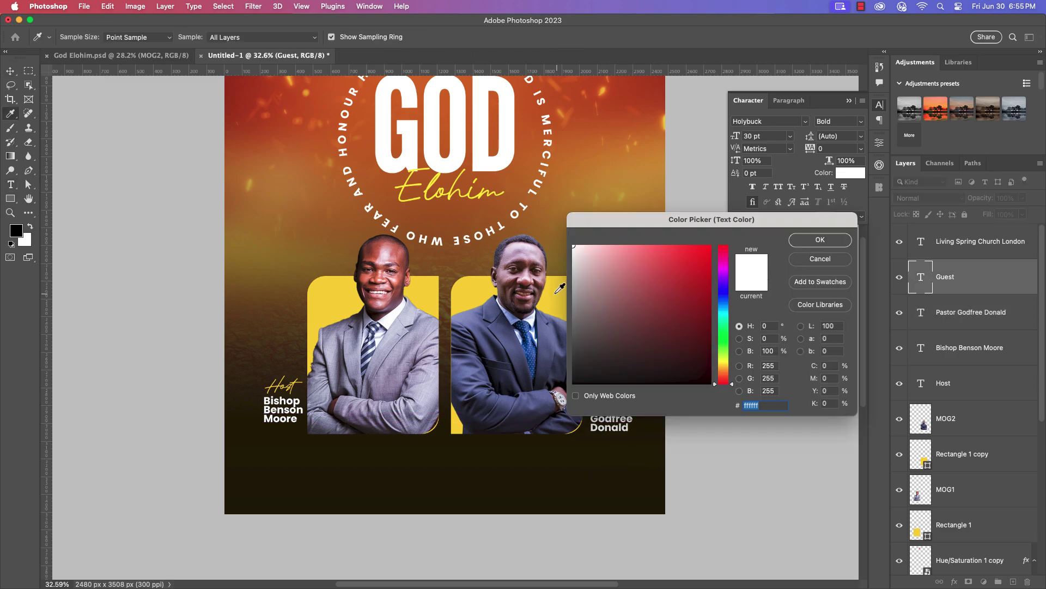
{"action": "left_click", "coordinate": [561, 286]}
{"action": "left_click", "coordinate": [819, 239]}
Copy the pastor's name block below the portraits and replace its text with 21ST - 25TH JULY, 2023
{"action": "scroll", "coordinate": [530, 399], "scroll_direction": "up", "scroll_amount": 3}
{"action": "scroll", "coordinate": [529, 398], "scroll_direction": "up", "scroll_amount": 3}
{"action": "scroll", "coordinate": [574, 365], "scroll_direction": "down", "scroll_amount": 4}
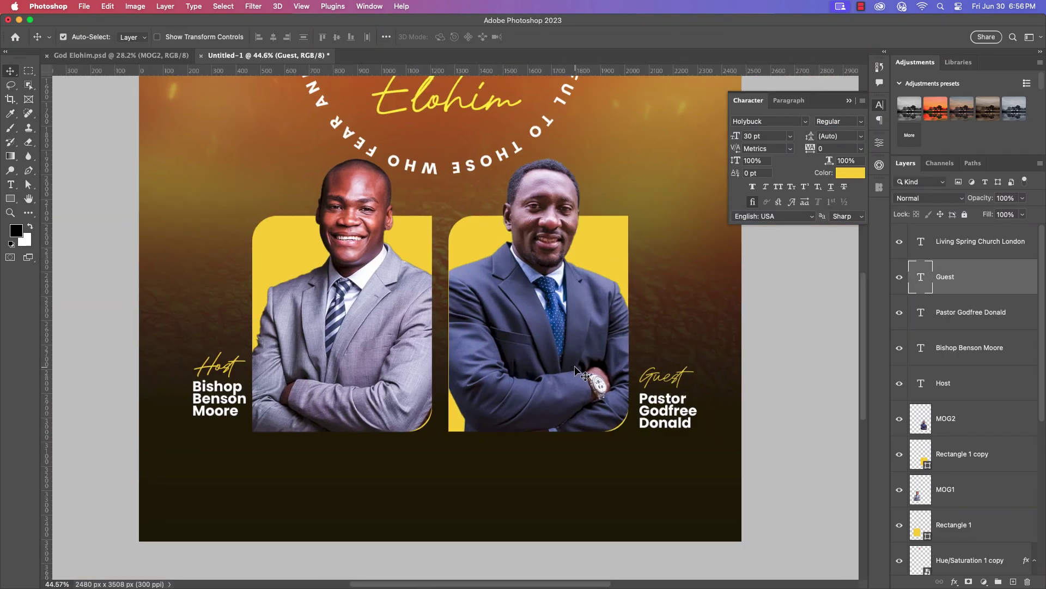
{"action": "left_click_drag", "start_coordinate": [624, 413], "coordinate": [444, 453]}
{"action": "scroll", "coordinate": [468, 254], "scroll_direction": "down", "scroll_amount": 3}
{"action": "scroll", "coordinate": [474, 394], "scroll_direction": "up", "scroll_amount": 8}
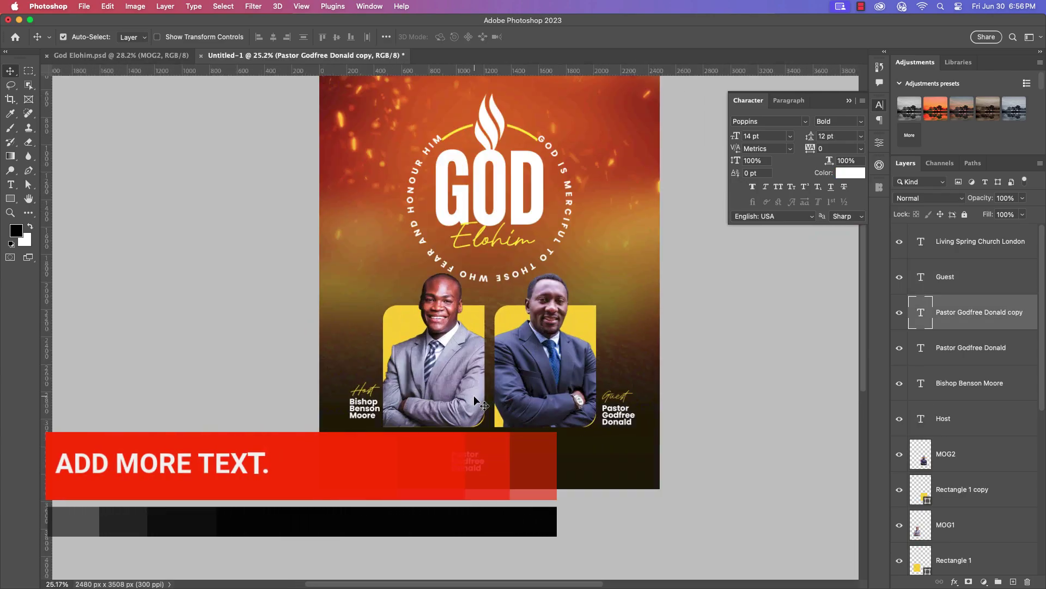
{"action": "double_click", "coordinate": [473, 531]}
{"action": "type", "text": "21ST"}
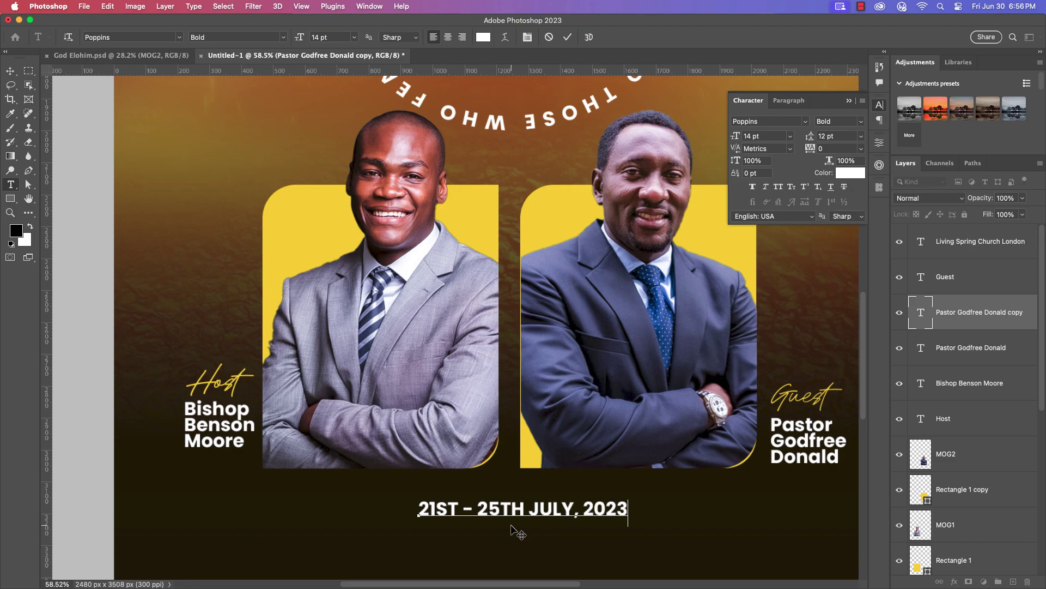
{"action": "left_click", "coordinate": [560, 471]}
Shift the date line left under the portraits and set its size to 24 pt
{"action": "scroll", "coordinate": [544, 504], "scroll_direction": "down", "scroll_amount": 3}
{"action": "scroll", "coordinate": [475, 444], "scroll_direction": "up", "scroll_amount": 4}
{"action": "left_click_drag", "start_coordinate": [476, 472], "coordinate": [460, 472]}
{"action": "left_click", "coordinate": [789, 136]}
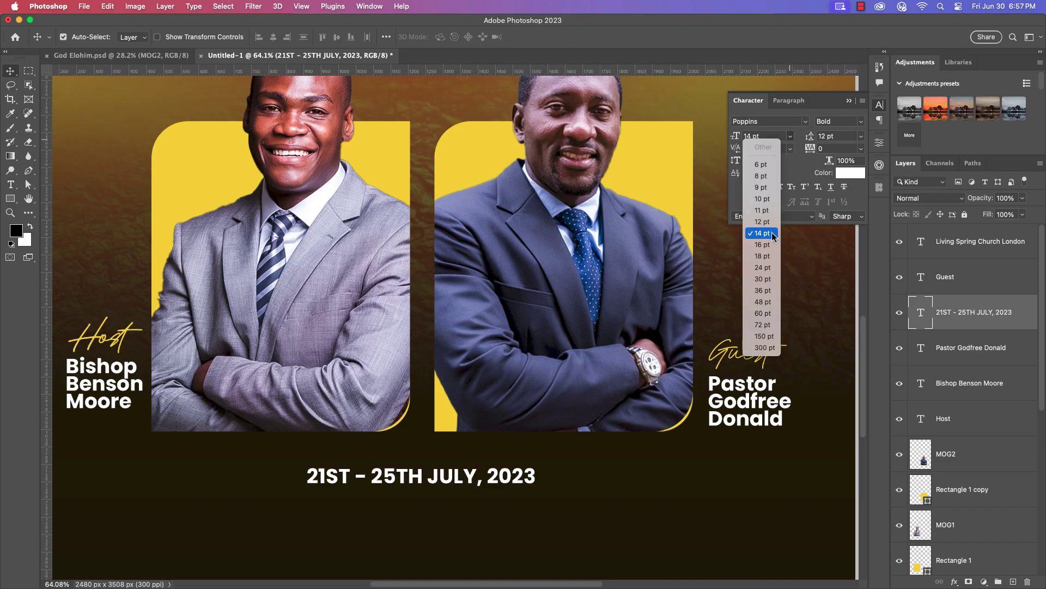
{"action": "left_click", "coordinate": [762, 255]}
{"action": "scroll", "coordinate": [363, 403], "scroll_direction": "down", "scroll_amount": 3}
{"action": "left_click", "coordinate": [790, 136]}
{"action": "left_click", "coordinate": [763, 267]}
Duplicate the date line below itself, replace its text with the venue's street address, and shift it left
{"action": "left_click_drag", "start_coordinate": [380, 437], "coordinate": [399, 454]}
{"action": "double_click", "coordinate": [399, 455]}
{"action": "type", "text": "J"}
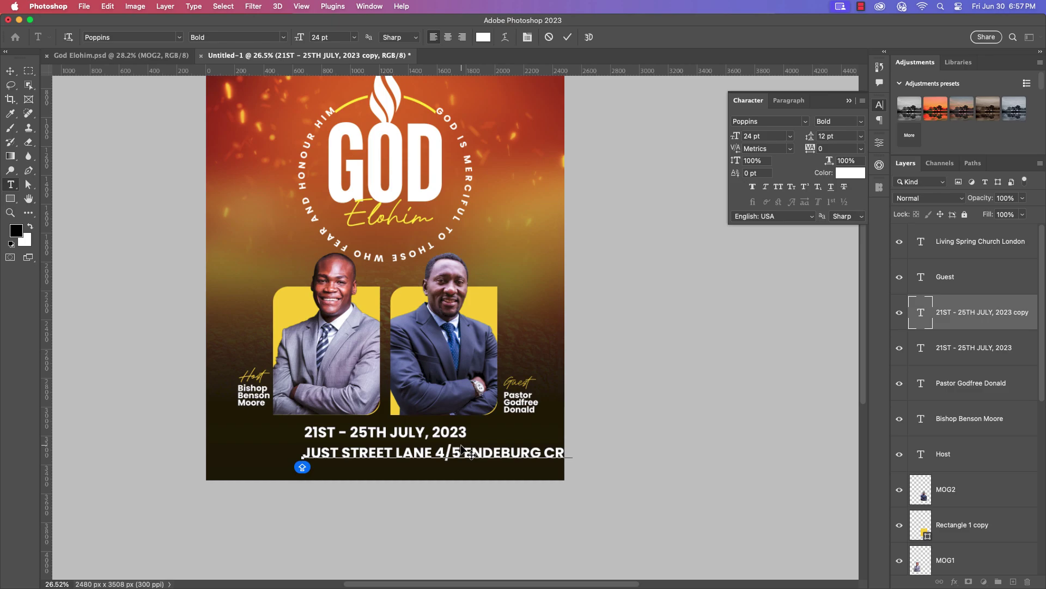
{"action": "left_click", "coordinate": [567, 37]}
{"action": "key", "text": "v"}
{"action": "left_click_drag", "start_coordinate": [349, 453], "coordinate": [303, 452]}
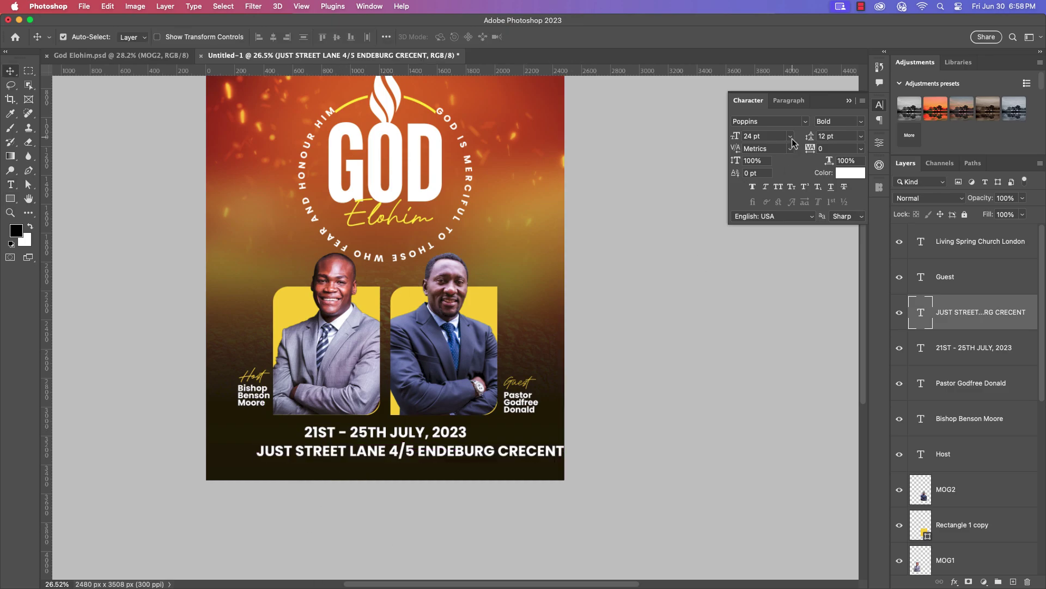
Set the address line to Poppins SemiBold at 18 pt
{"action": "left_click", "coordinate": [790, 136]}
{"action": "left_click", "coordinate": [763, 256]}
{"action": "left_click", "coordinate": [861, 121]}
{"action": "left_click", "coordinate": [834, 200]}
Duplicate the address line below itself and replace its text with FOR MORE INFORMATION CALL and the contact phone number
{"action": "scroll", "coordinate": [382, 463], "scroll_direction": "up", "scroll_amount": 2}
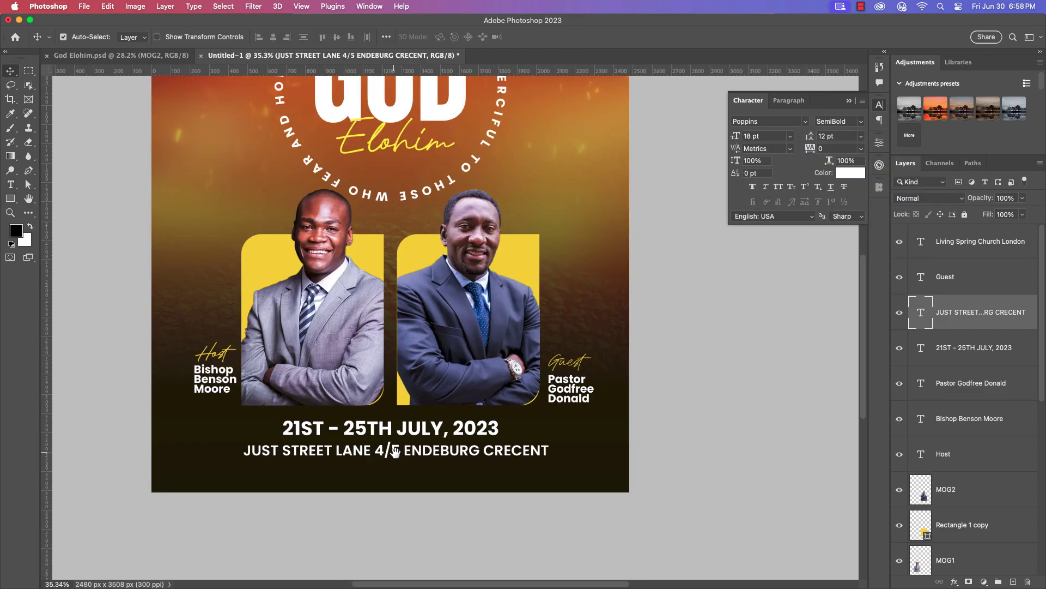
{"action": "left_click_drag", "start_coordinate": [382, 463], "coordinate": [375, 477]}
{"action": "double_click", "coordinate": [463, 457]}
{"action": "type", "text": "fo"}
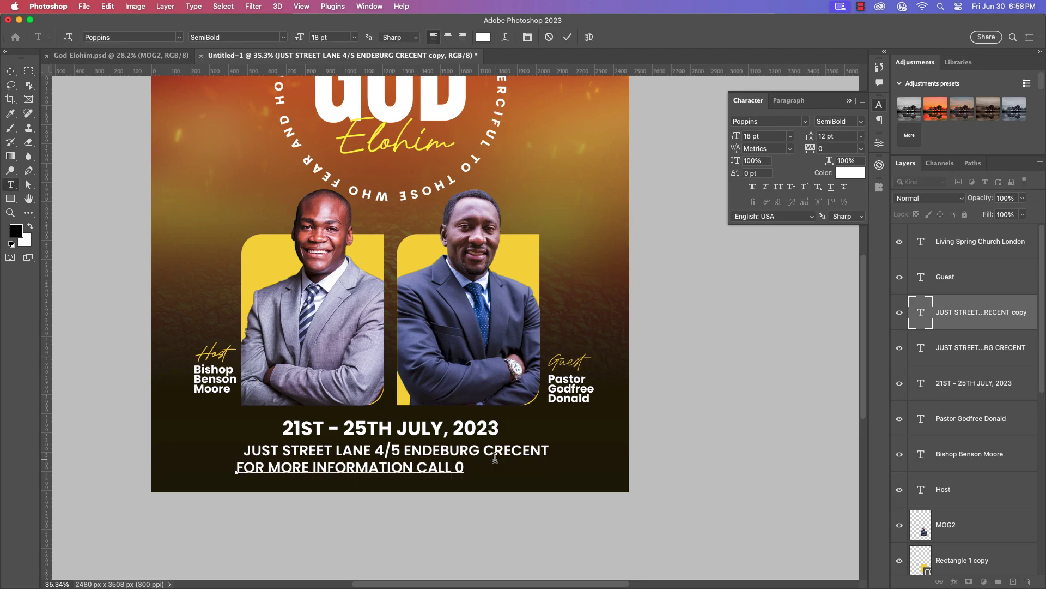
Set the words FOR MORE INFORMATION CALL to 10 pt and shift the contact line right under the address
{"action": "left_click_drag", "start_coordinate": [452, 467], "coordinate": [236, 467]}
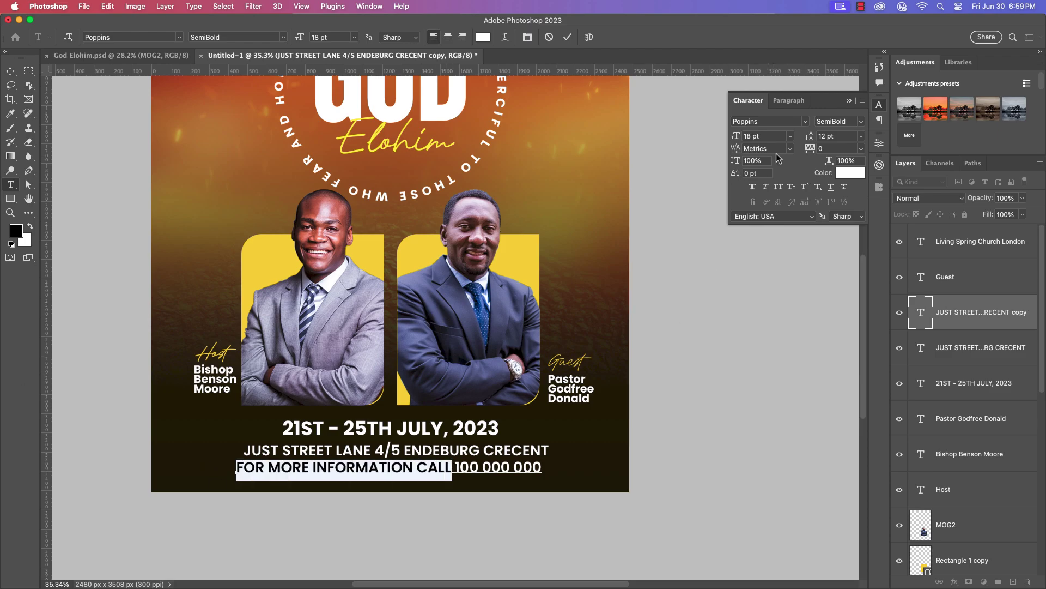
{"action": "left_click", "coordinate": [790, 136]}
{"action": "left_click", "coordinate": [762, 196]}
{"action": "key", "text": "super+Return"}
{"action": "key", "text": "v"}
{"action": "left_click_drag", "start_coordinate": [376, 468], "coordinate": [502, 467]}
Cut the phone number out of the contact line and paste it into a separate text layer to its right
{"action": "double_click", "coordinate": [420, 466]}
{"action": "right_click", "coordinate": [474, 467]}
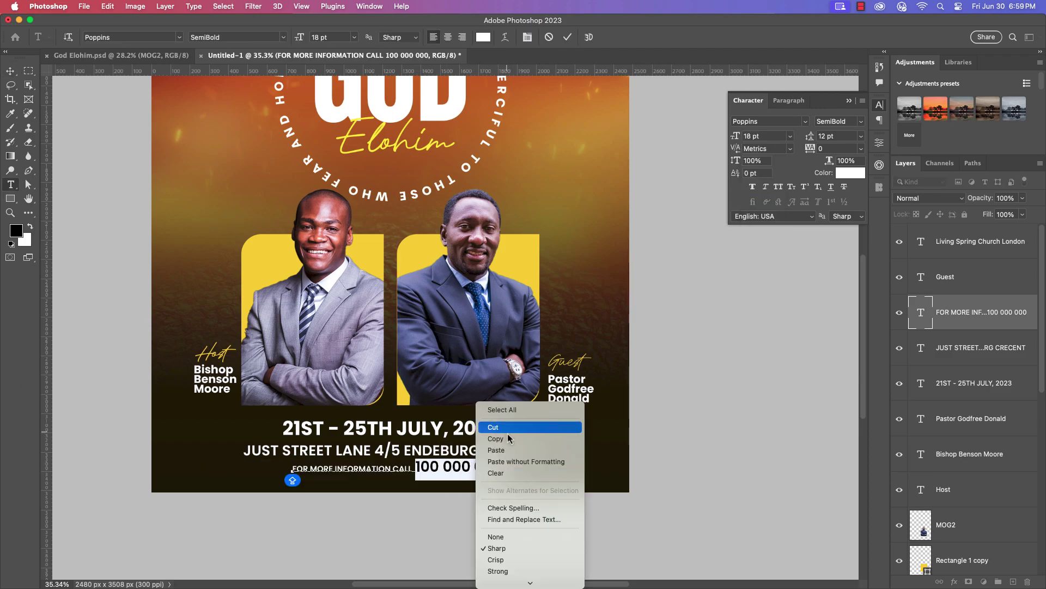
{"action": "left_click", "coordinate": [509, 428]}
{"action": "key", "text": "super+Return"}
{"action": "key", "text": "v"}
{"action": "left_click_drag", "start_coordinate": [353, 468], "coordinate": [342, 472]}
{"action": "left_click_drag", "start_coordinate": [342, 472], "coordinate": [440, 471], "text": "alt"}
{"action": "double_click", "coordinate": [484, 470]}
{"action": "key", "text": "super+v"}
{"action": "key", "text": "super+Return"}
Colour the phone number with the yellow sampled from the portrait frame
{"action": "left_click", "coordinate": [850, 173]}
{"action": "left_click", "coordinate": [527, 252]}
{"action": "key", "text": "Return"}
{"action": "scroll", "coordinate": [465, 401], "scroll_direction": "down", "scroll_amount": 7}
{"action": "scroll", "coordinate": [474, 391], "scroll_direction": "up", "scroll_amount": 3}
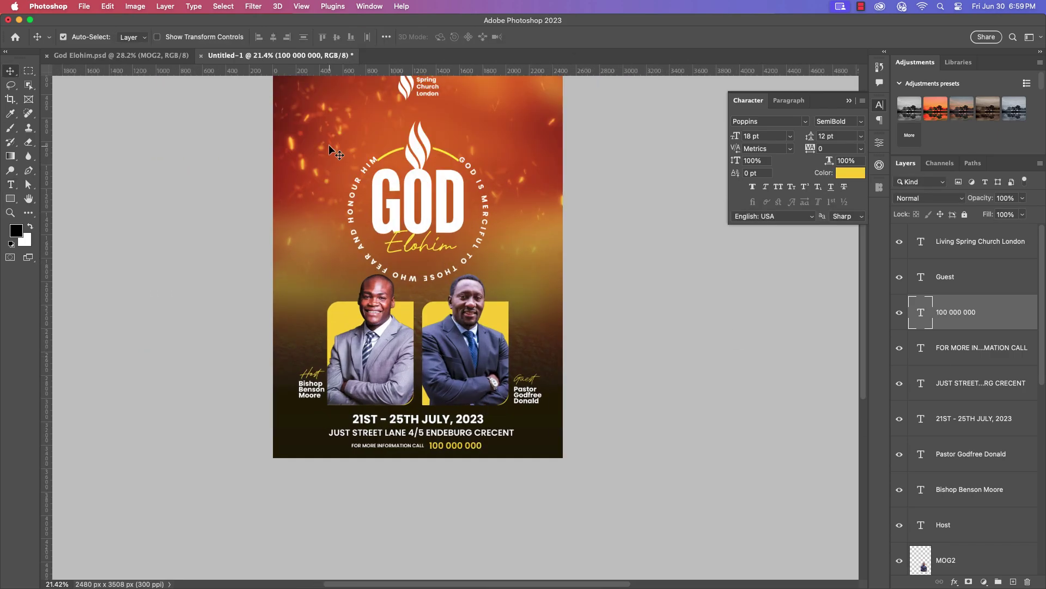
Select the title ring, portraits and all lower text and move them up slightly together
{"action": "left_click_drag", "start_coordinate": [319, 126], "coordinate": [536, 452]}
{"action": "left_click_drag", "start_coordinate": [464, 346], "coordinate": [465, 267]}
Enlarge the Host and Guest labels to 36 pt and position them just above the ministers' names
{"action": "scroll", "coordinate": [440, 209], "scroll_direction": "up", "scroll_amount": 2}
{"action": "scroll", "coordinate": [458, 361], "scroll_direction": "up", "scroll_amount": 2}
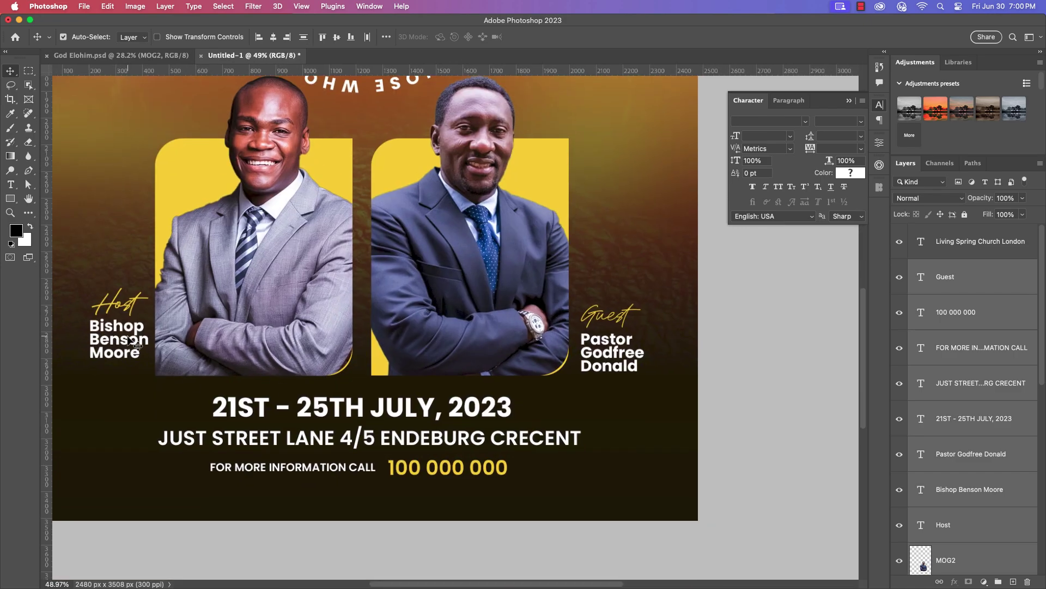
{"action": "left_click", "coordinate": [126, 301]}
{"action": "left_click_drag", "start_coordinate": [610, 312], "coordinate": [609, 317]}
{"action": "left_click", "coordinate": [150, 324]}
{"action": "scroll", "coordinate": [178, 324], "scroll_direction": "down", "scroll_amount": 4}
{"action": "left_click_drag", "start_coordinate": [270, 237], "coordinate": [436, 332]}
Replace the slash in the address line's street number with a hyphen
{"action": "scroll", "coordinate": [437, 309], "scroll_direction": "up", "scroll_amount": 3}
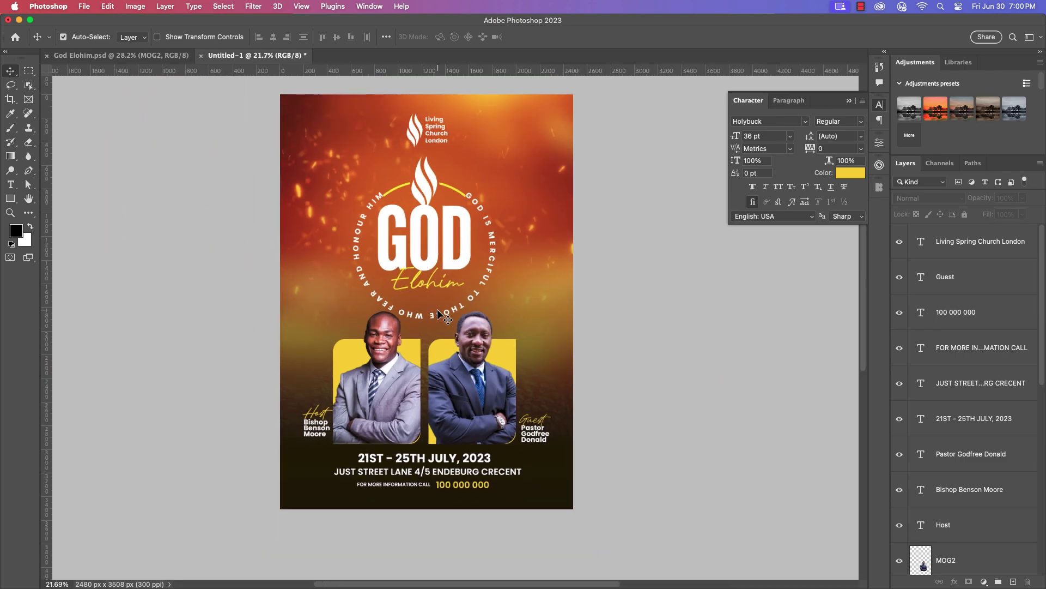
{"action": "left_click", "coordinate": [416, 537]}
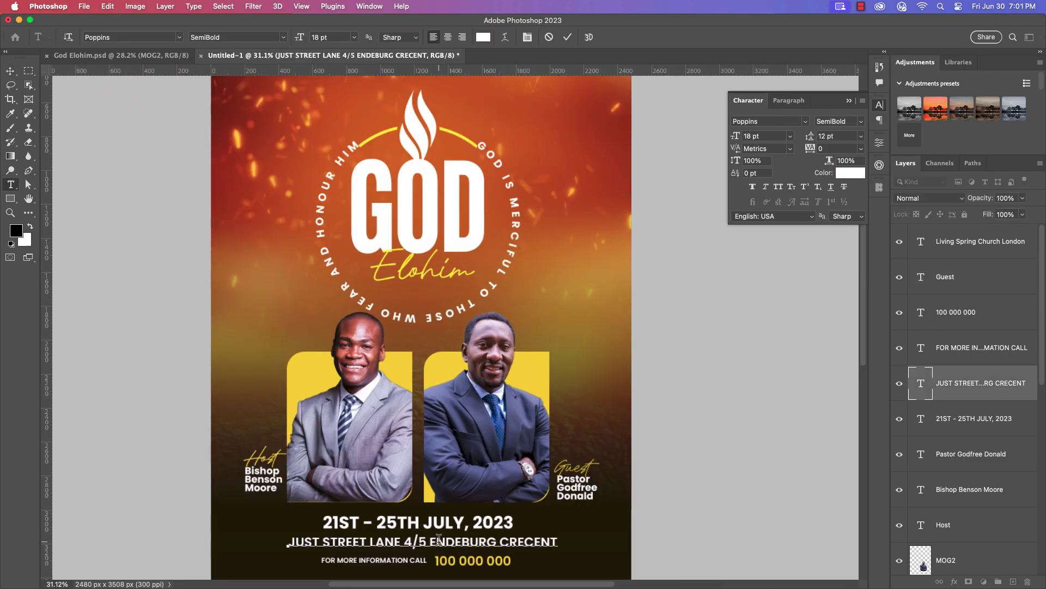
{"action": "scroll", "coordinate": [418, 494], "scroll_direction": "down", "scroll_amount": 1}
Group the MOG1 and MOG2 portrait layers with their yellow rectangle frames
{"action": "scroll", "coordinate": [976, 382], "scroll_direction": "down", "scroll_amount": 5}
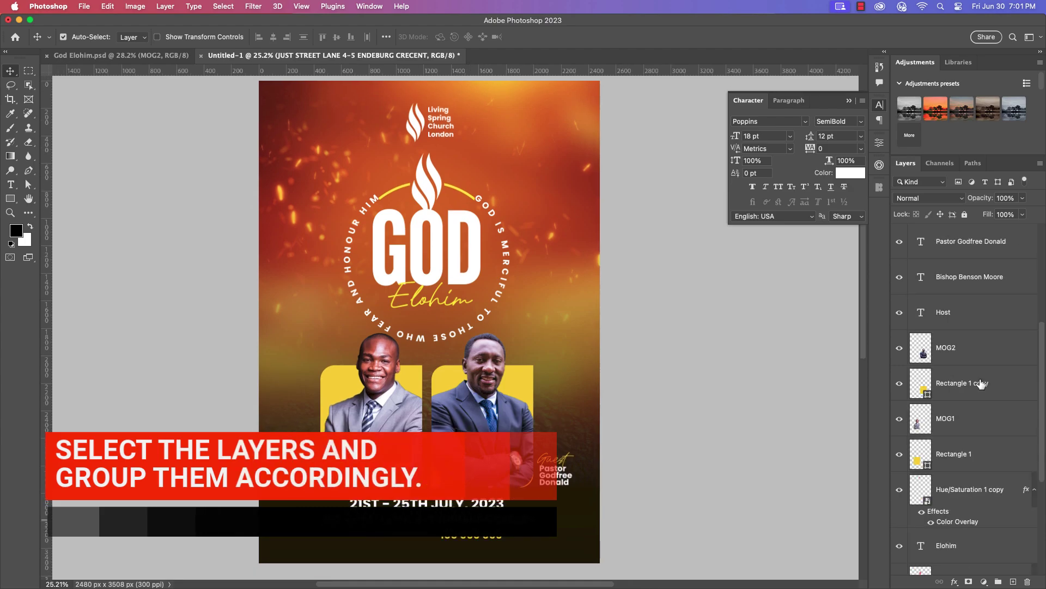
{"action": "left_click", "coordinate": [959, 277]}
{"action": "left_click", "coordinate": [959, 383], "text": "shift"}
{"action": "left_click", "coordinate": [998, 581]}
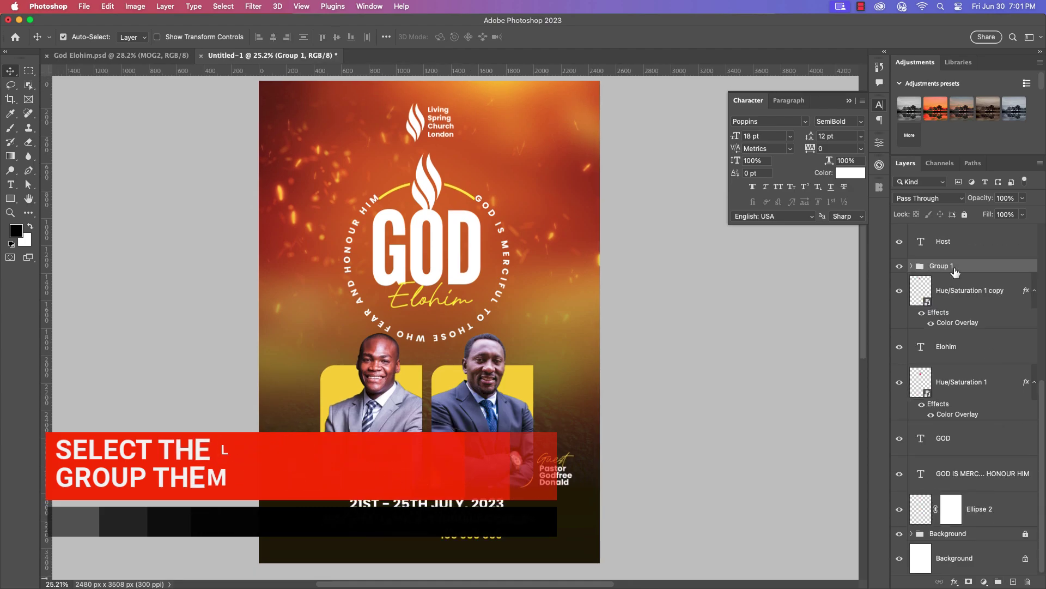
Group the logo and title layers from Hue/Saturation 1 copy down to Ellipse 2
{"action": "left_click", "coordinate": [977, 295]}
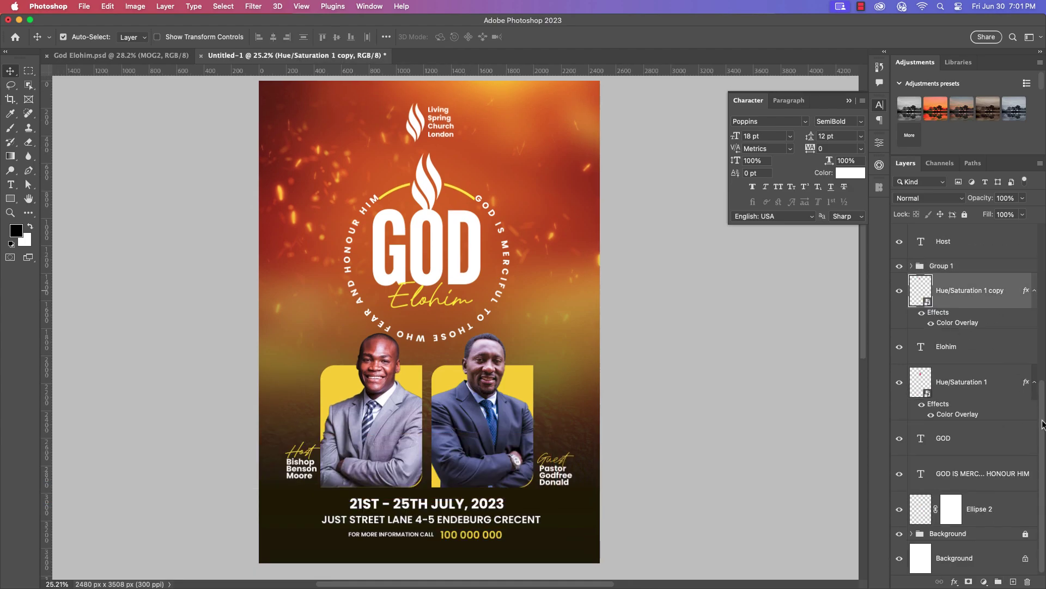
{"action": "left_click", "coordinate": [981, 508], "text": "shift"}
{"action": "key", "text": "super+g"}
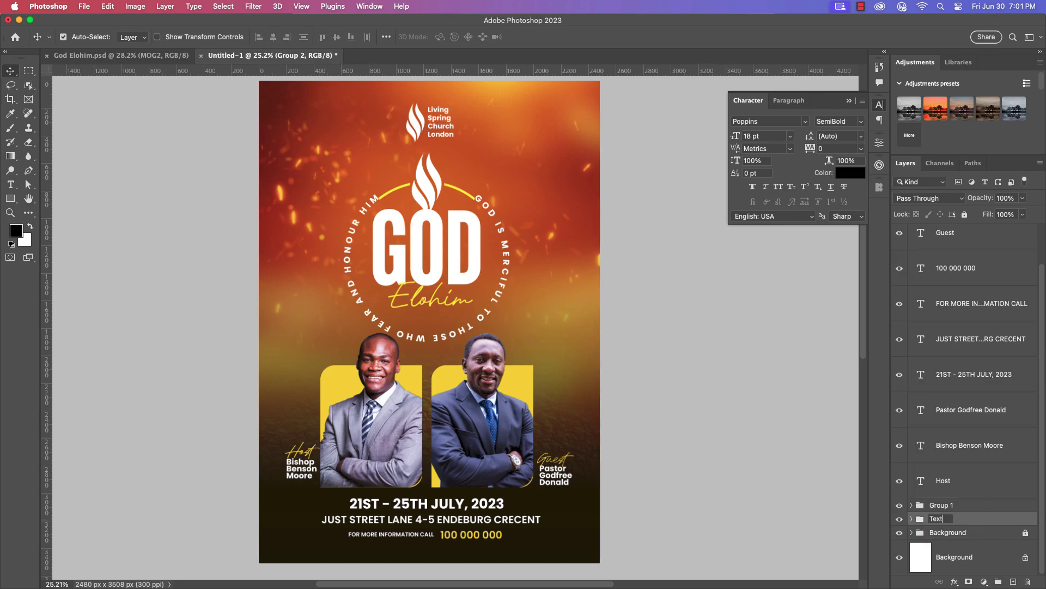
Name the portrait group MOG, and group the text layers from Guest down to Host as Text 2
{"action": "double_click", "coordinate": [943, 505]}
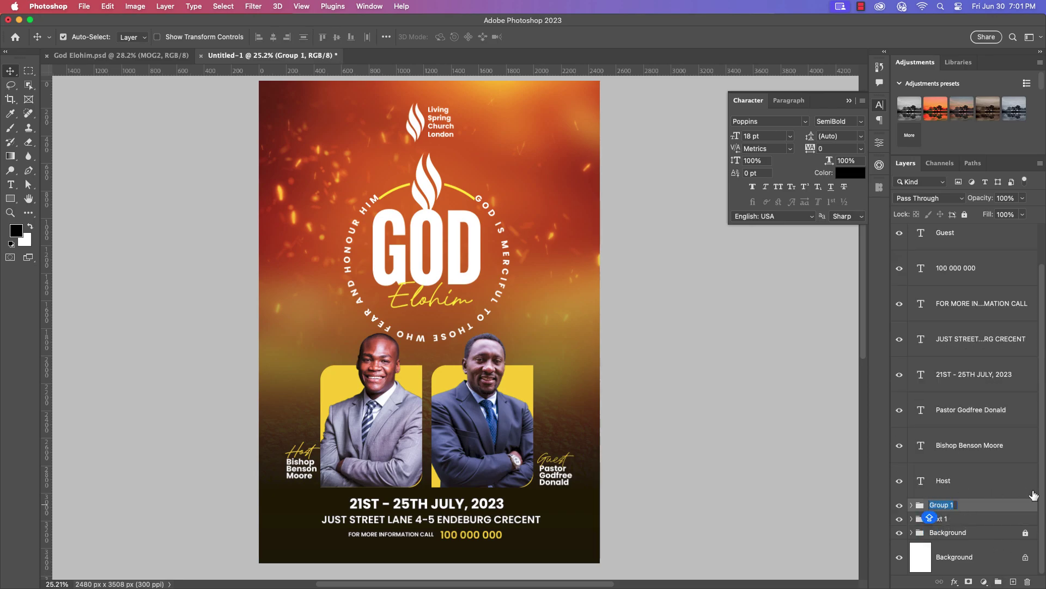
{"action": "left_click", "coordinate": [960, 242], "text": "alt"}
{"action": "scroll", "coordinate": [768, 338], "scroll_direction": "down", "scroll_amount": 7}
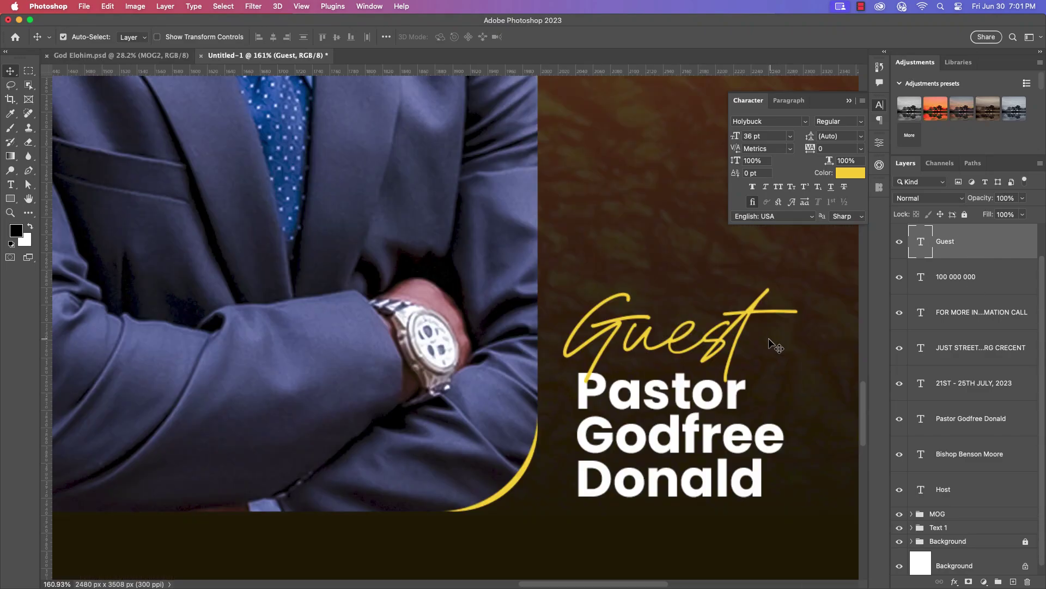
{"action": "left_click", "coordinate": [972, 493], "text": "shift"}
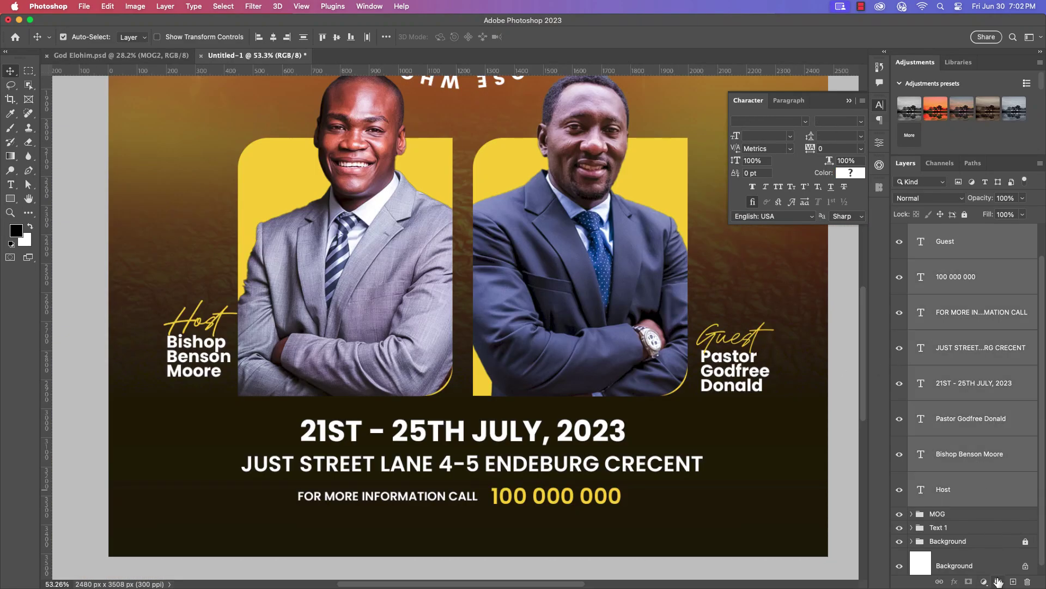
{"action": "left_click", "coordinate": [998, 582]}
{"action": "double_click", "coordinate": [944, 266]}
{"action": "type", "text": "Text 2"}
{"action": "key", "text": "Return"}
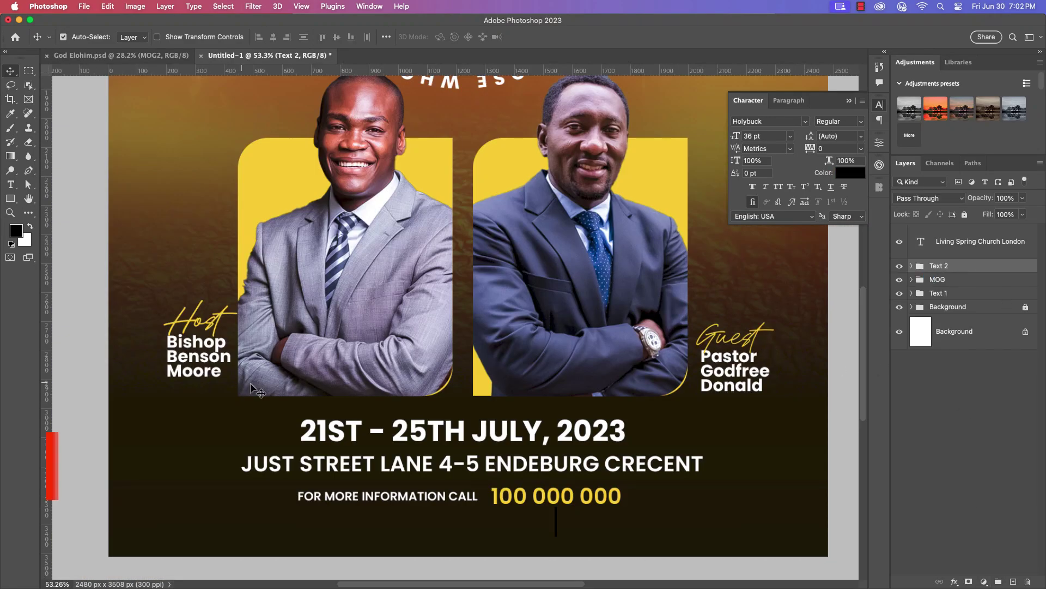
Add a Curves adjustment above Text 2 with a gentle S-curve that darkens the shadows and brightens the highlights
{"action": "scroll", "coordinate": [444, 234], "scroll_direction": "down", "scroll_amount": 5}
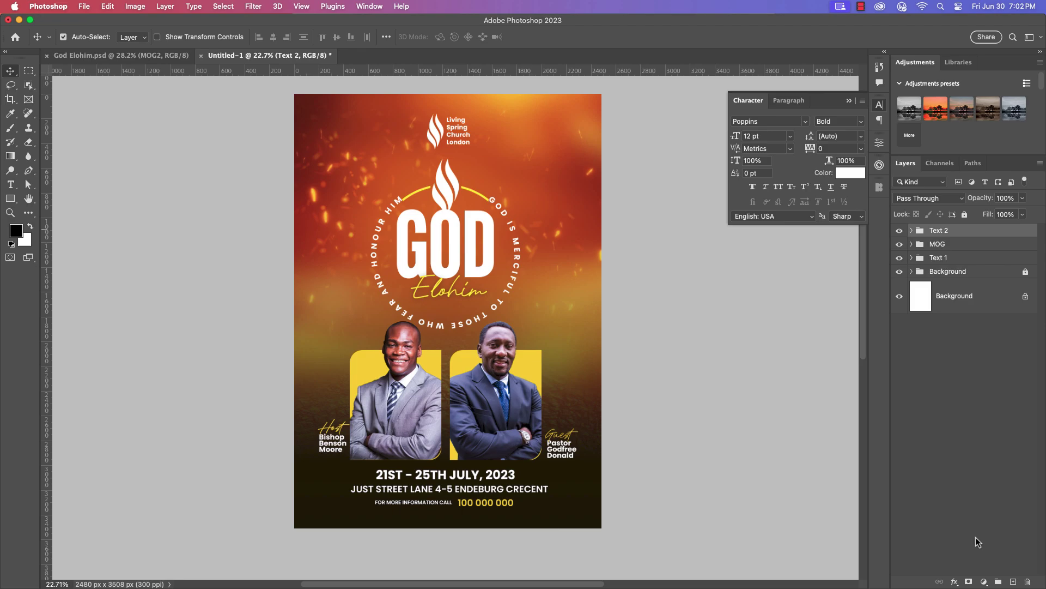
{"action": "left_click", "coordinate": [984, 581]}
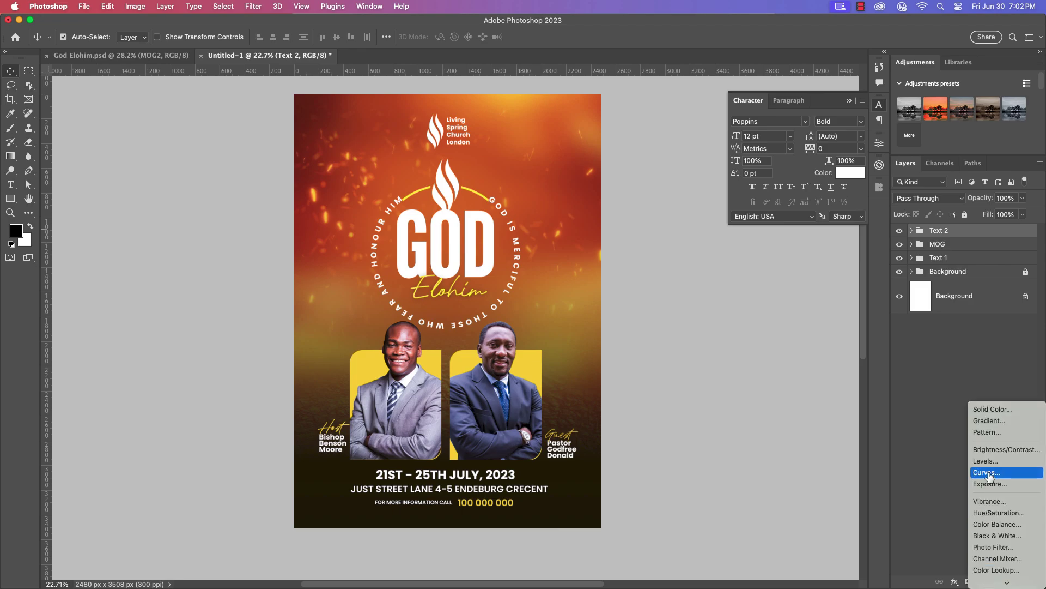
{"action": "left_click", "coordinate": [986, 473]}
{"action": "left_click_drag", "start_coordinate": [778, 275], "coordinate": [779, 280]}
{"action": "left_click_drag", "start_coordinate": [829, 226], "coordinate": [827, 220]}
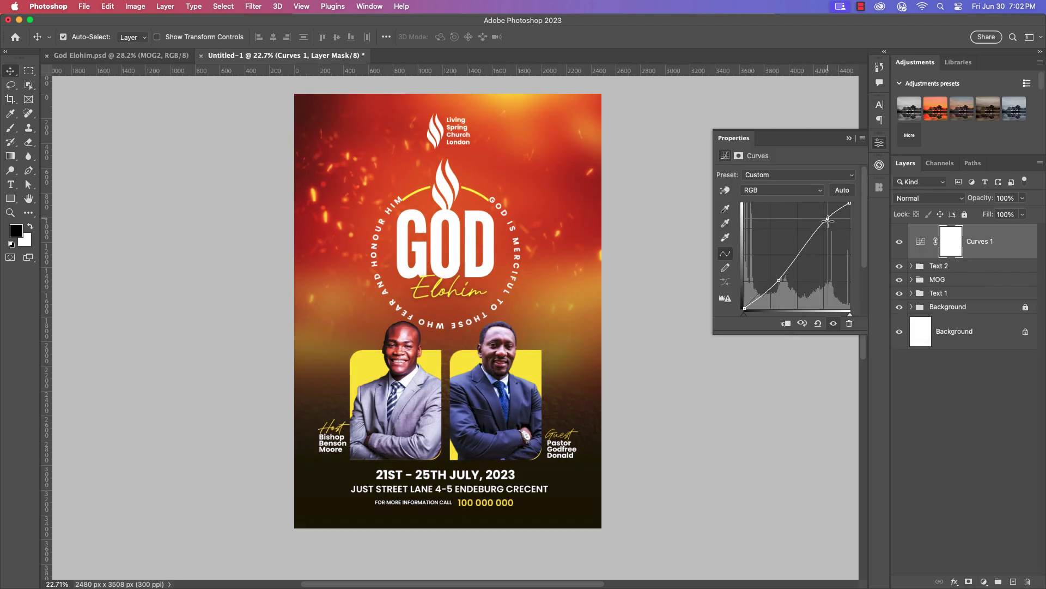
{"action": "left_click", "coordinate": [848, 138]}
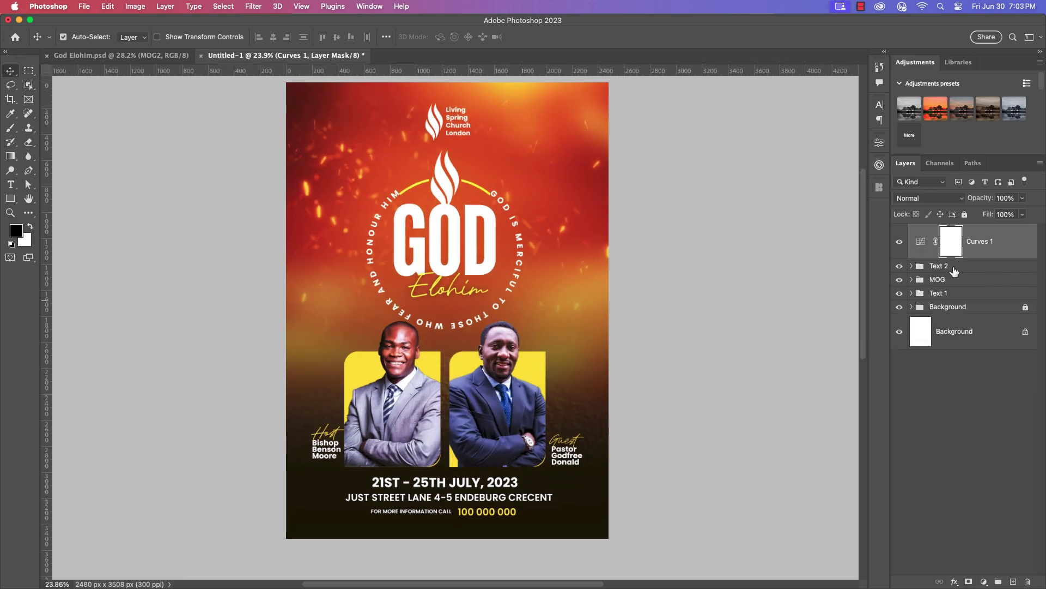
Select the Ellipse 2 layer inside the Text 1 group and set the foreground colour to a bright orange
{"action": "left_click", "coordinate": [912, 293]}
{"action": "scroll", "coordinate": [955, 380], "scroll_direction": "down", "scroll_amount": 3}
{"action": "left_click", "coordinate": [931, 517]}
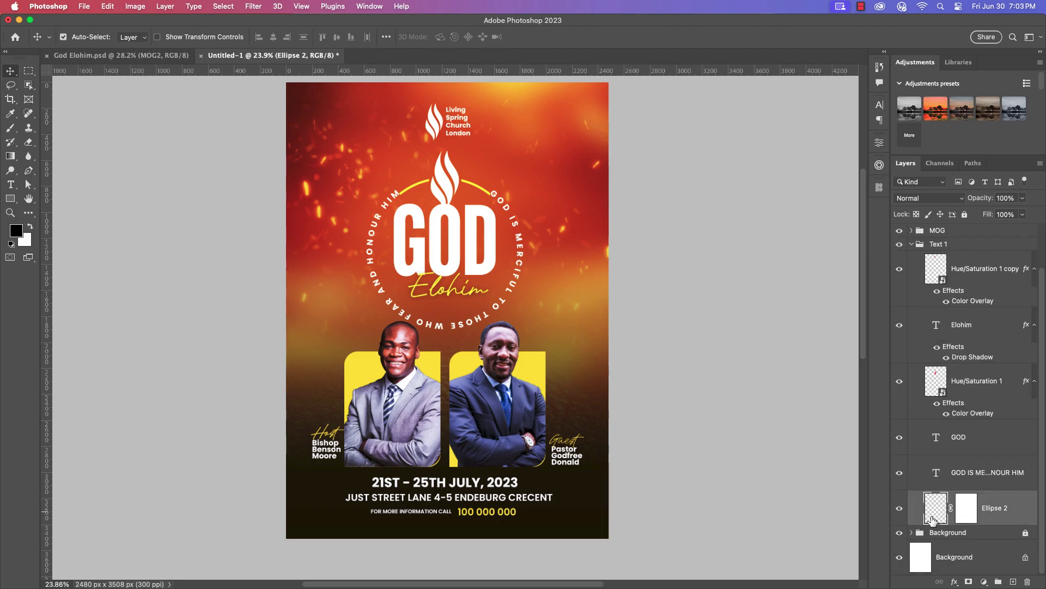
{"action": "left_click", "coordinate": [16, 229]}
{"action": "left_click_drag", "start_coordinate": [726, 367], "coordinate": [726, 375]}
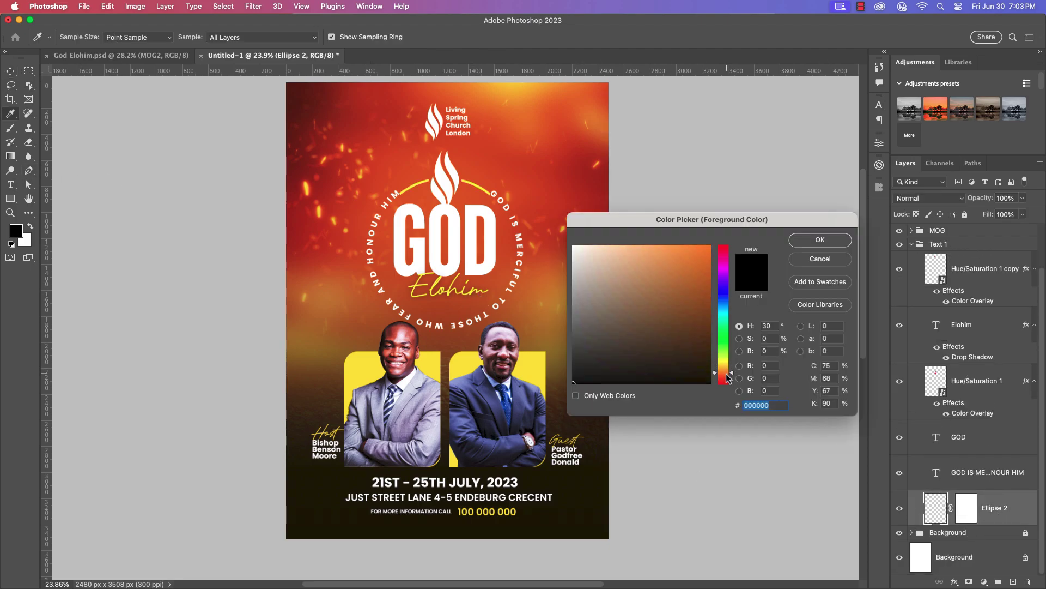
{"action": "left_click", "coordinate": [685, 262]}
{"action": "left_click", "coordinate": [819, 239]}
Undo a test brush dab on Ellipse 2 and add a new empty layer directly beneath it in the Text 1 group
{"action": "key", "text": "b"}
{"action": "left_click", "coordinate": [443, 291]}
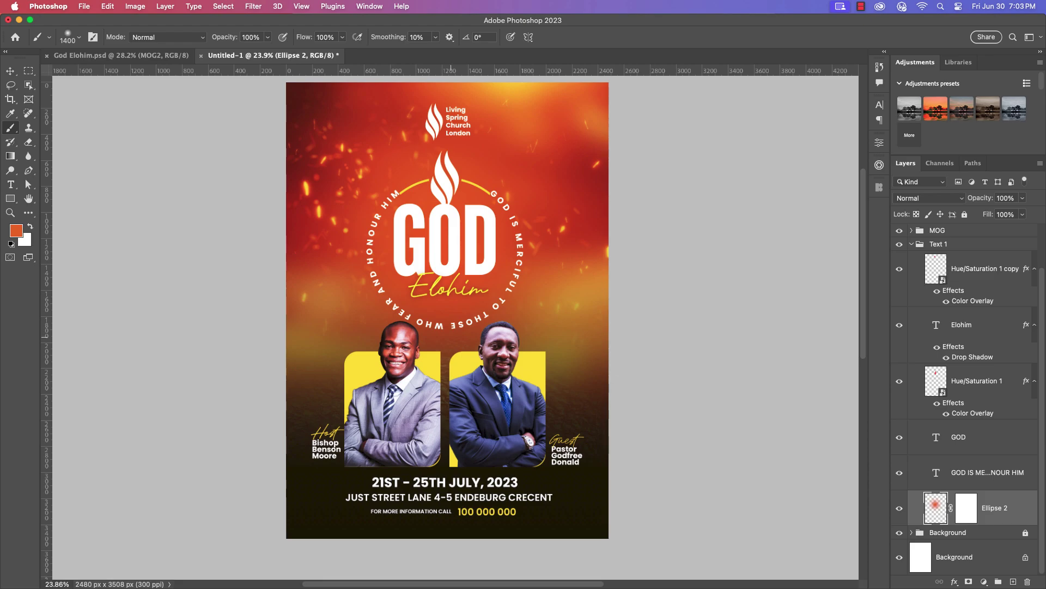
{"action": "key", "text": "cmd+z"}
{"action": "left_click", "coordinate": [1013, 582]}
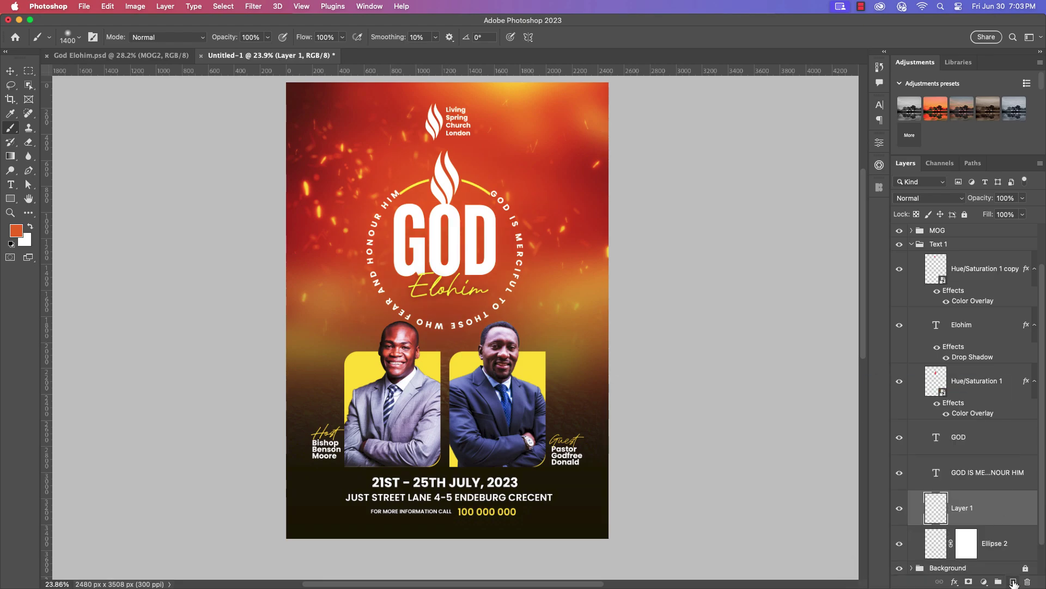
{"action": "scroll", "coordinate": [989, 546], "scroll_direction": "down", "scroll_amount": 2}
{"action": "left_click_drag", "start_coordinate": [992, 481], "coordinate": [984, 526]}
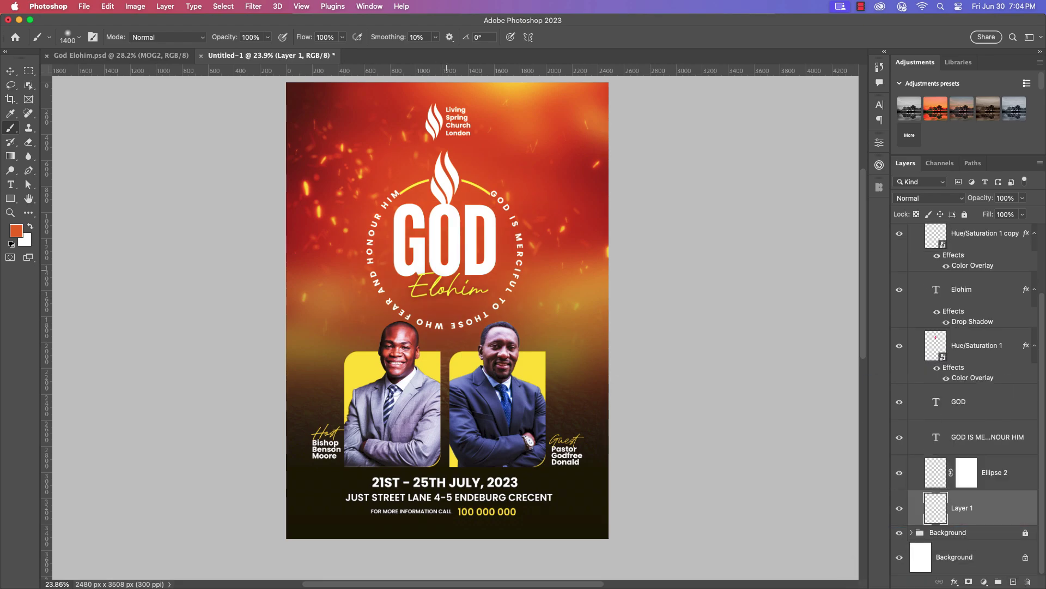
Paint one soft orange 1400 px brush dab behind the GOD title and enlarge it to about 146%
{"action": "left_click", "coordinate": [444, 251]}
{"action": "key", "text": "super+t"}
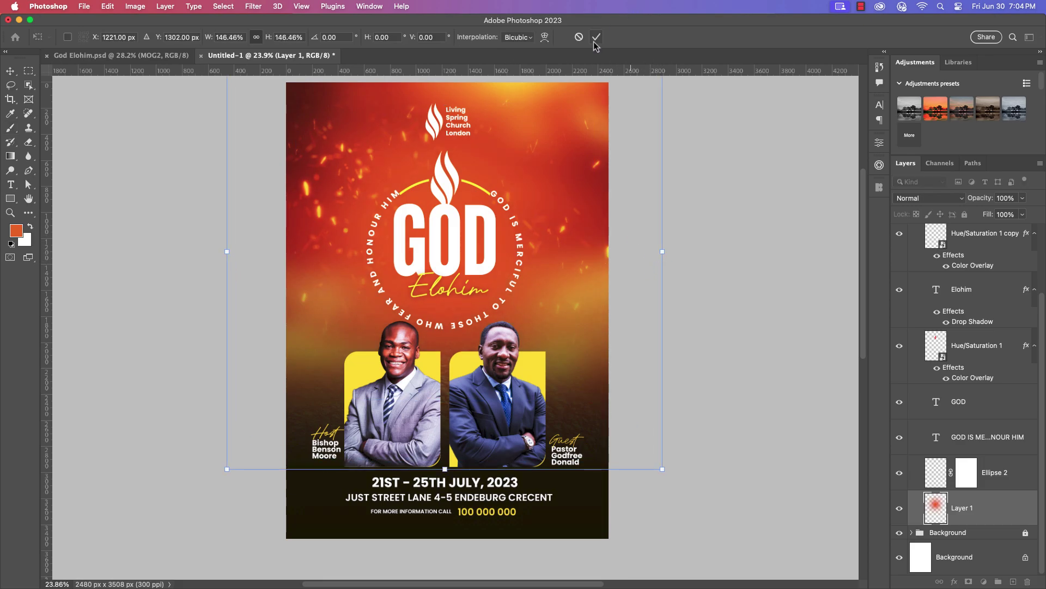
{"action": "left_click", "coordinate": [596, 37]}
Set the orange glow layer's blend mode to Linear Dodge (Add) and reduce its fill
{"action": "left_click", "coordinate": [963, 199]}
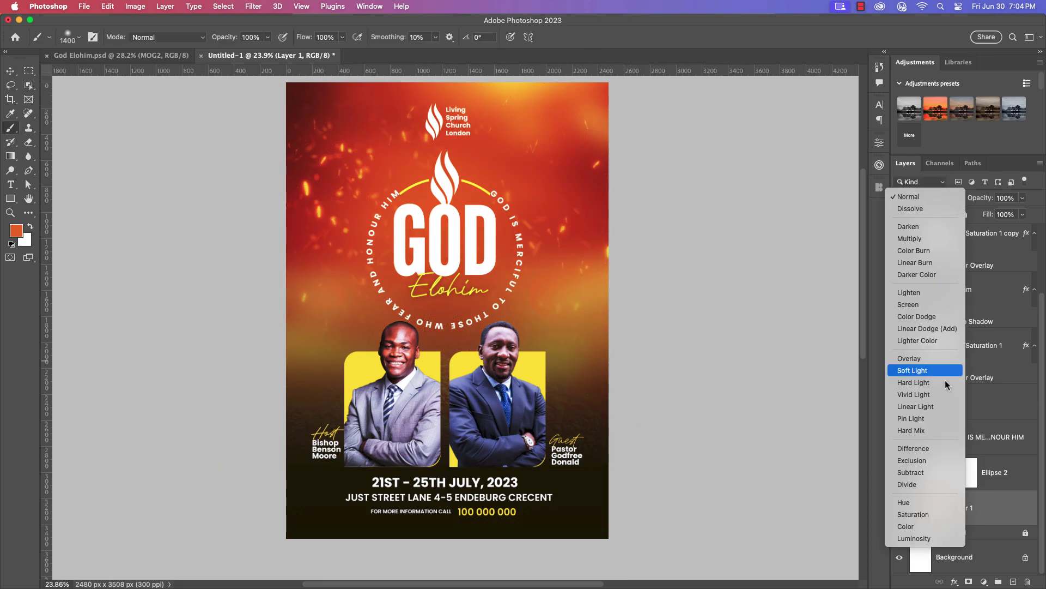
{"action": "left_click", "coordinate": [933, 330]}
{"action": "left_click_drag", "start_coordinate": [1022, 215], "coordinate": [1007, 235]}
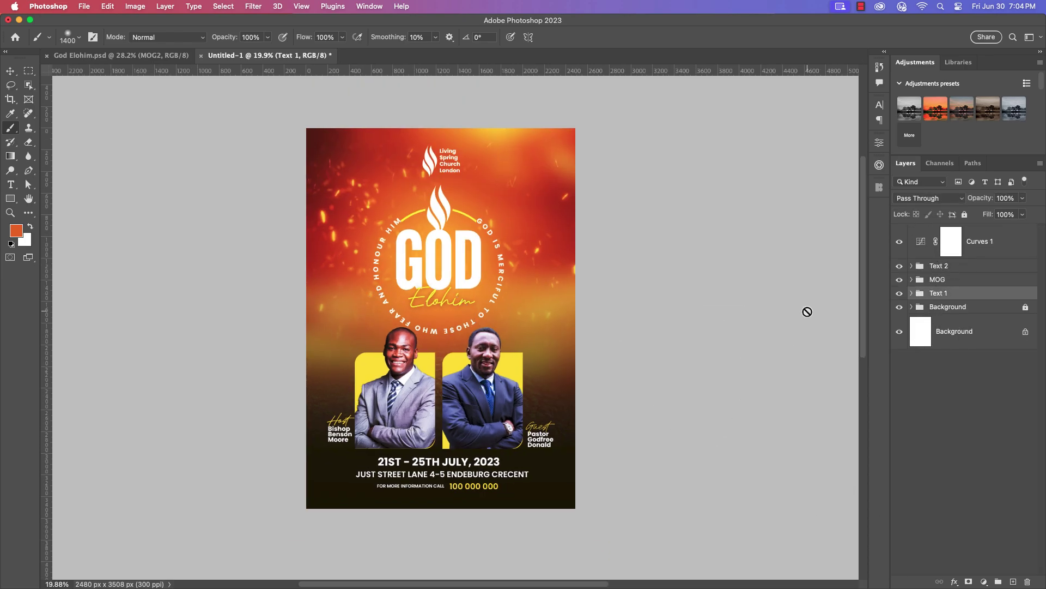
Add a Levels adjustment above Curves 1, move the black and white input points inward, and compare the flyer with and without it
{"action": "left_click", "coordinate": [981, 241]}
{"action": "left_click", "coordinate": [984, 581]}
{"action": "left_click", "coordinate": [989, 463]}
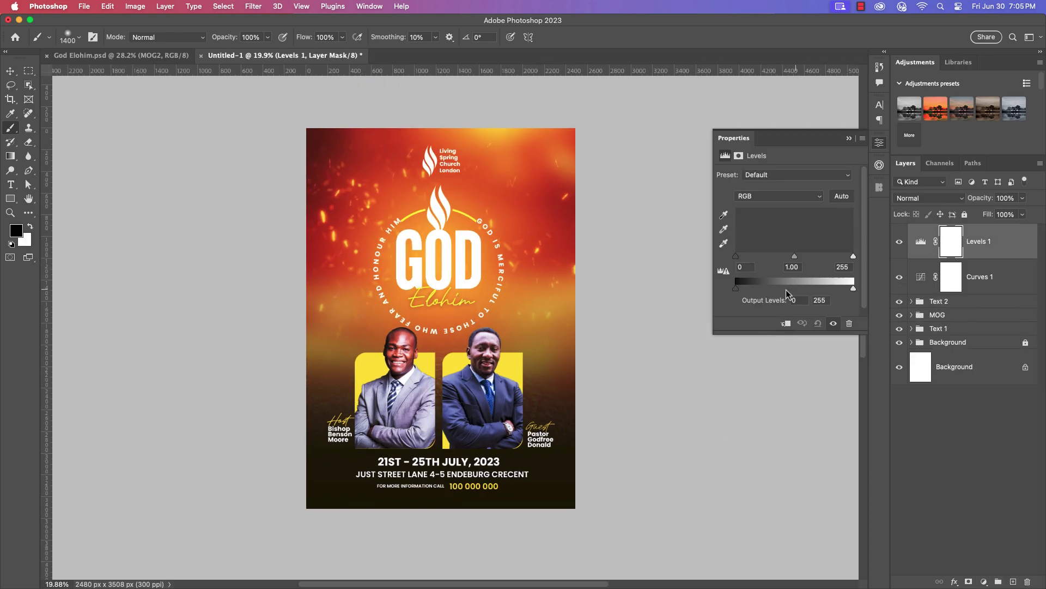
{"action": "left_click_drag", "start_coordinate": [736, 256], "coordinate": [747, 256]}
{"action": "left_click_drag", "start_coordinate": [853, 257], "coordinate": [844, 259]}
{"action": "left_click", "coordinate": [894, 201]}
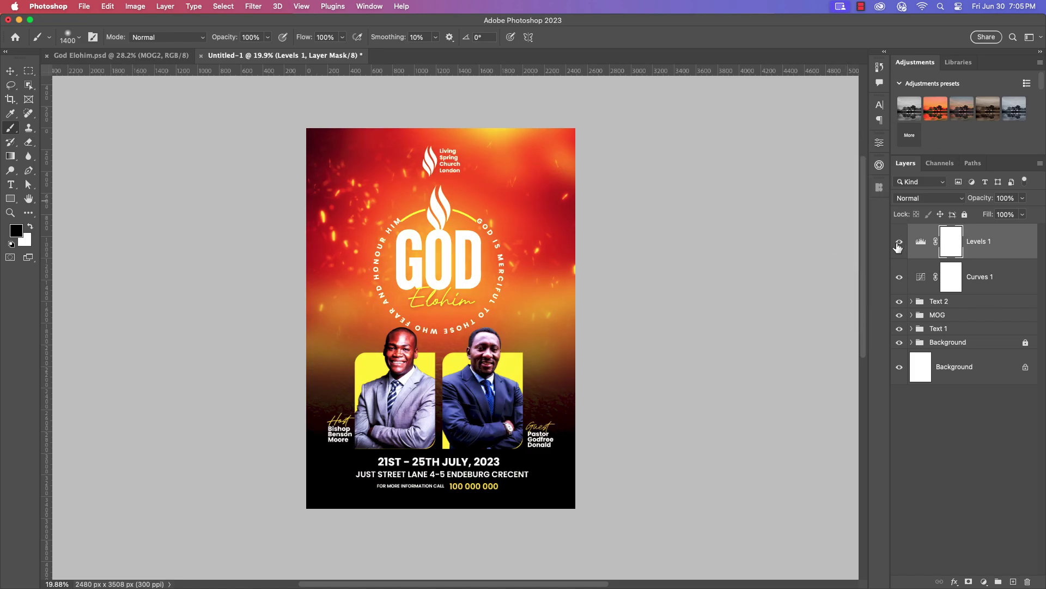
{"action": "left_click", "coordinate": [899, 241]}
{"action": "left_click", "coordinate": [900, 241]}
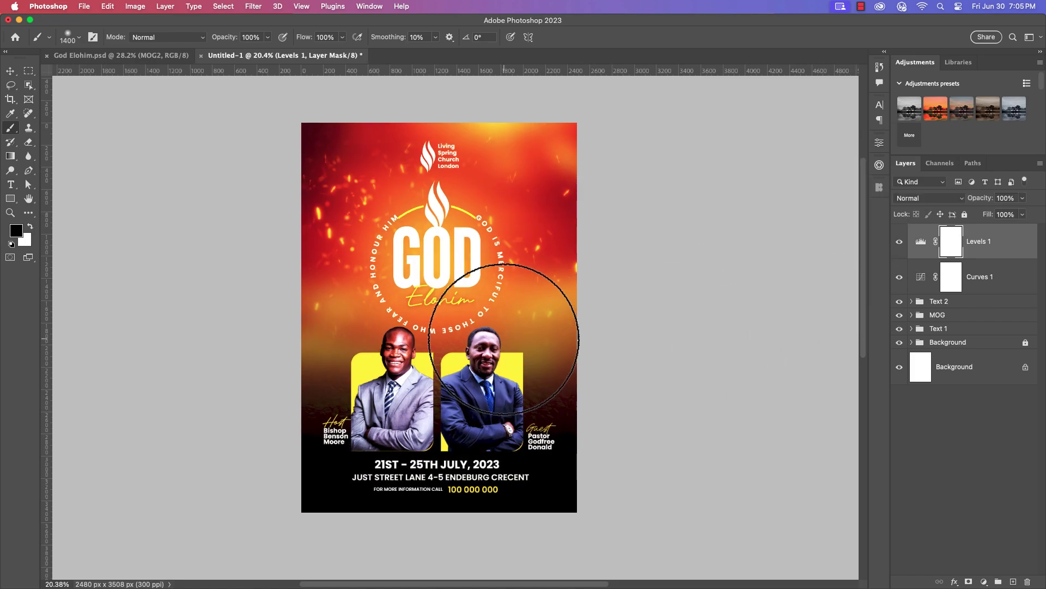
{"action": "scroll", "coordinate": [490, 334], "scroll_direction": "up", "scroll_amount": 3}
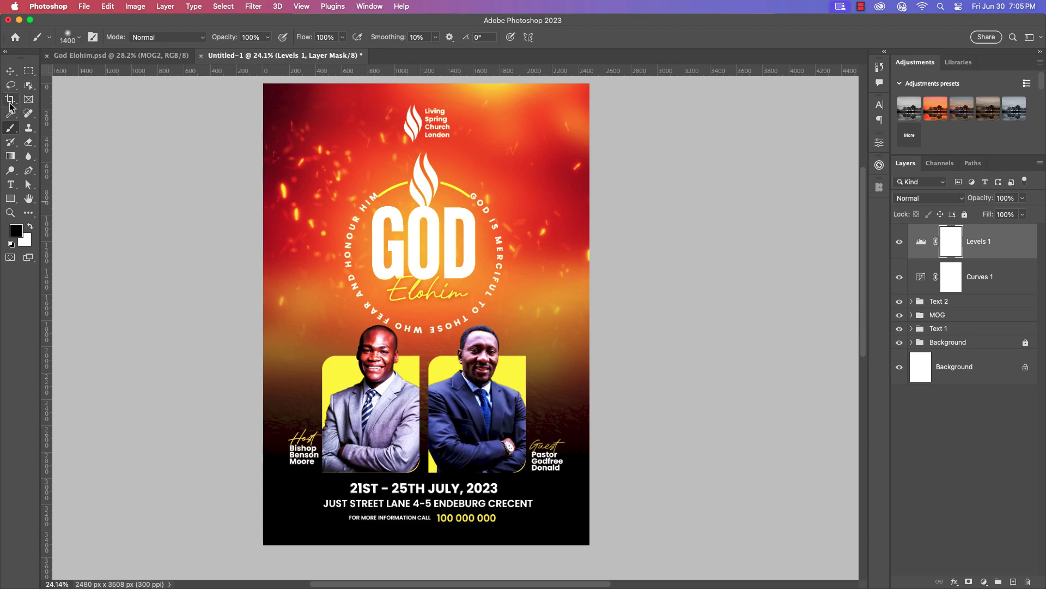
{"action": "left_click", "coordinate": [10, 71]}
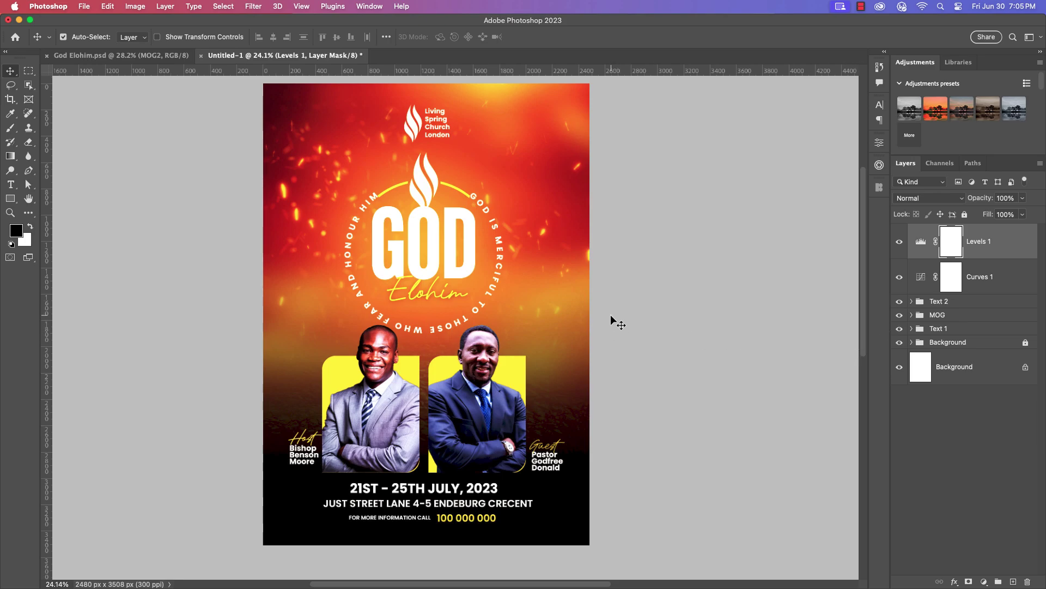
{"action": "left_click_drag", "start_coordinate": [410, 293], "coordinate": [440, 294]}
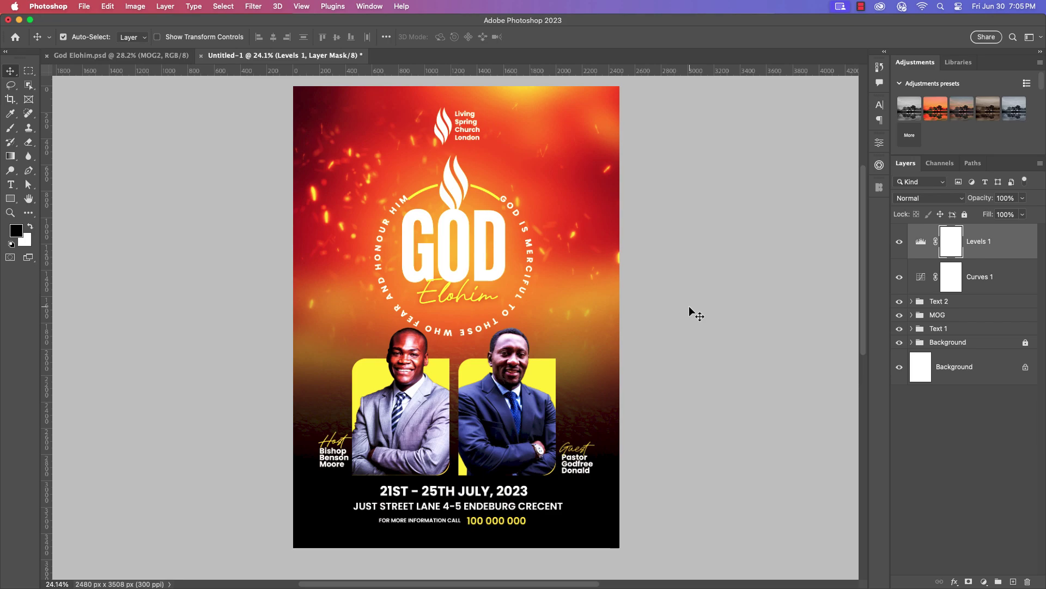
{"action": "key", "text": "super"}
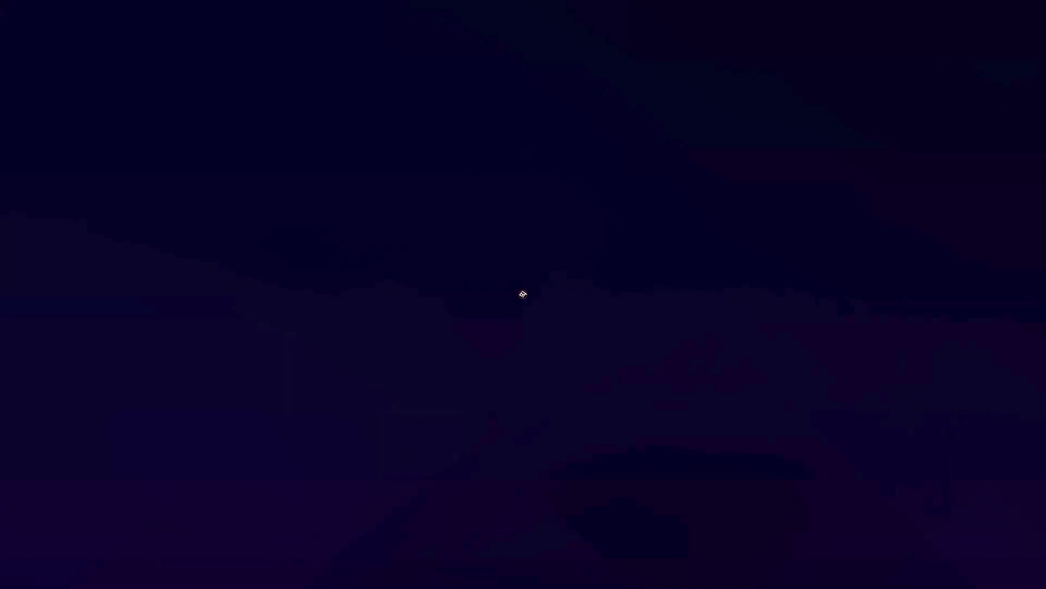